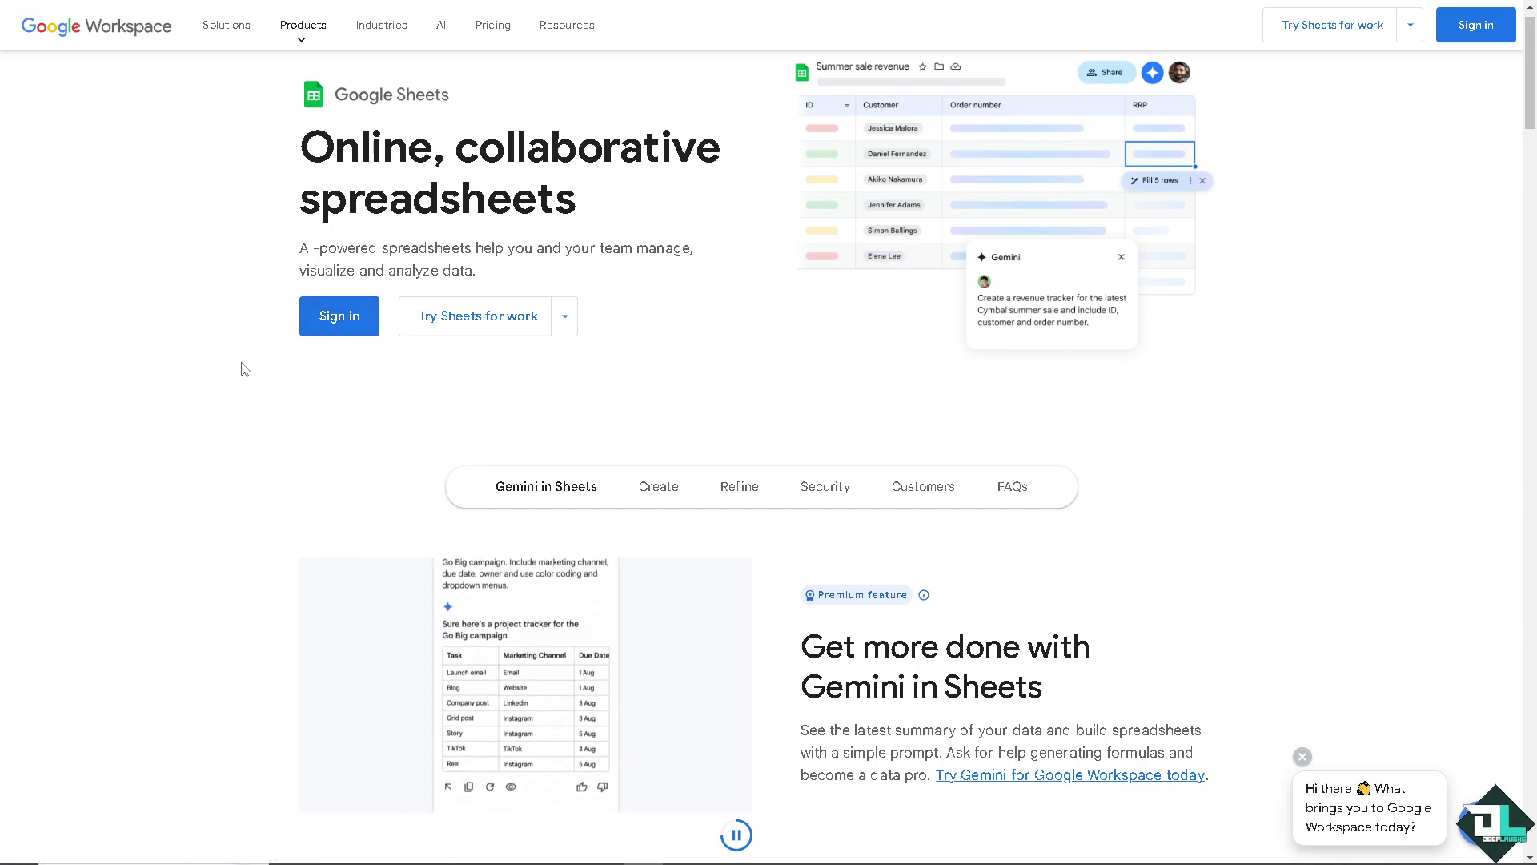
- Go to the Google Workspace 'For small business' offering from the Try Sheets for work options
{"action": "left_click", "coordinate": [564, 327]}
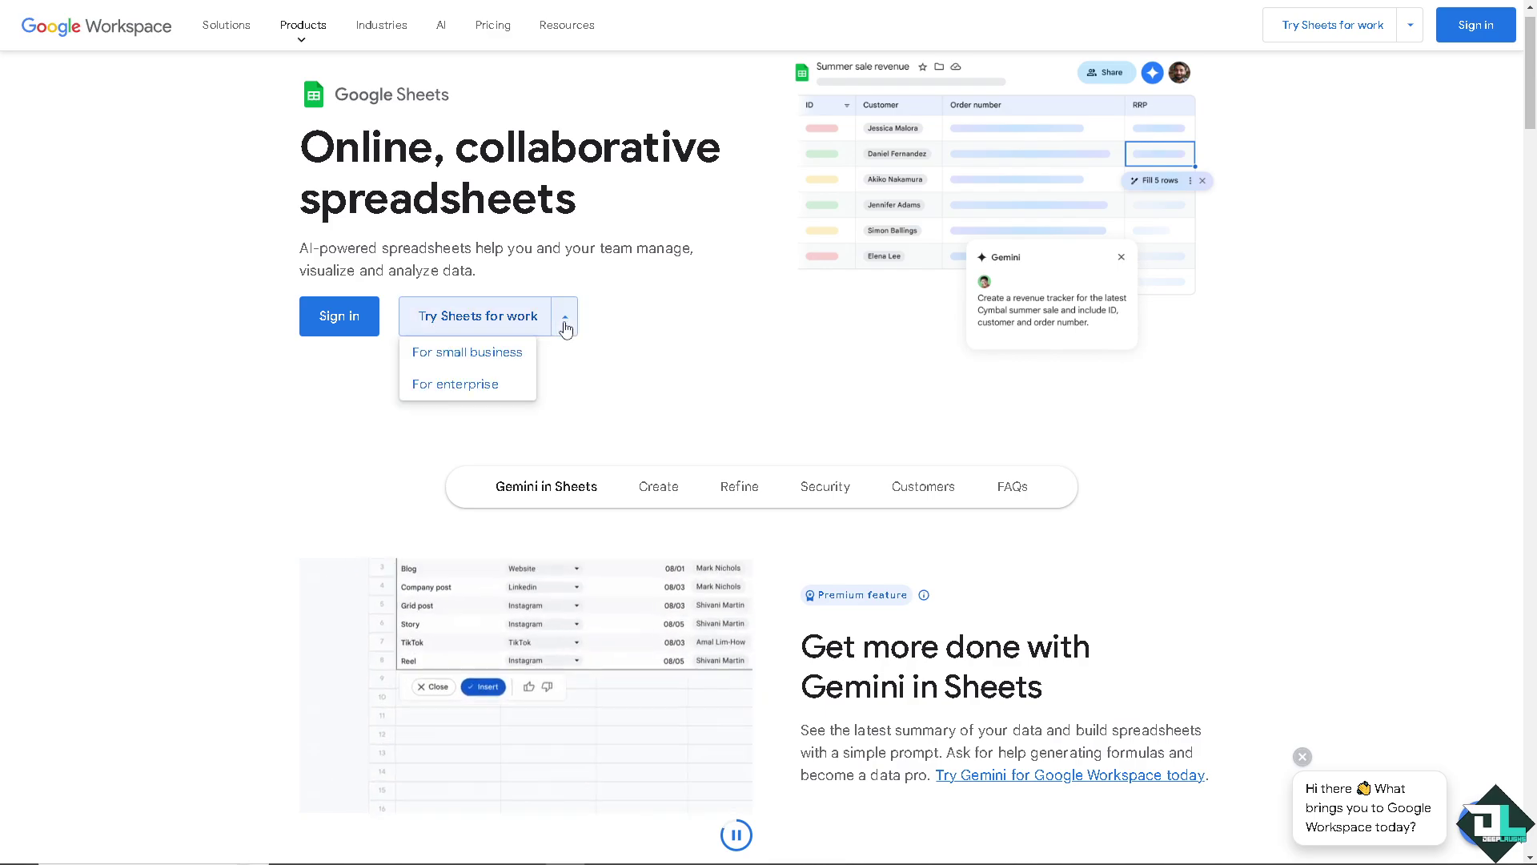
{"action": "left_click", "coordinate": [493, 362]}
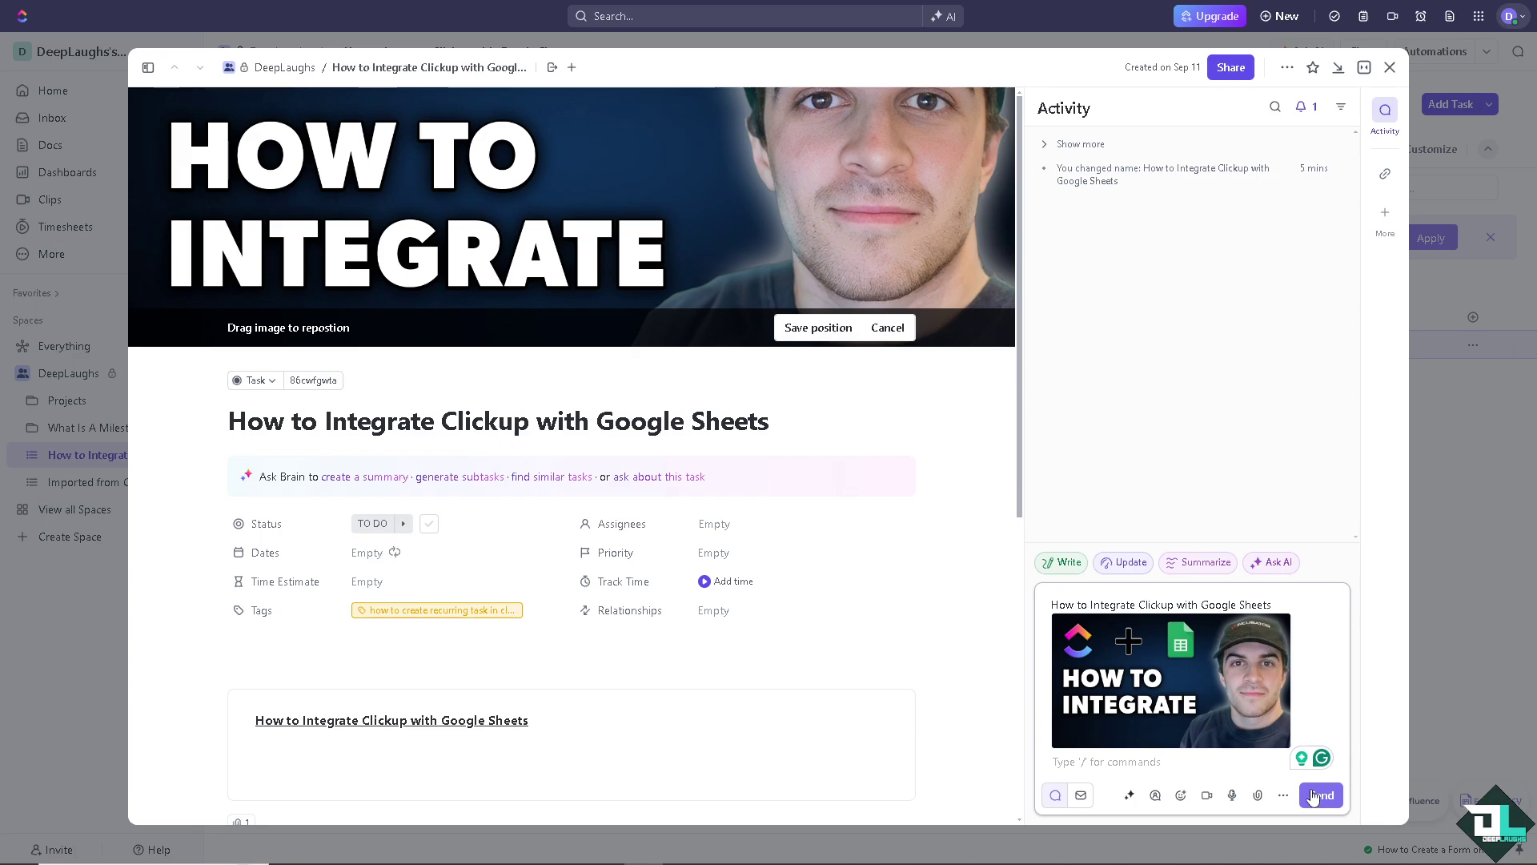
- Post the thumbnail image comment on the integration task and return to the list
{"action": "key", "text": "Return"}
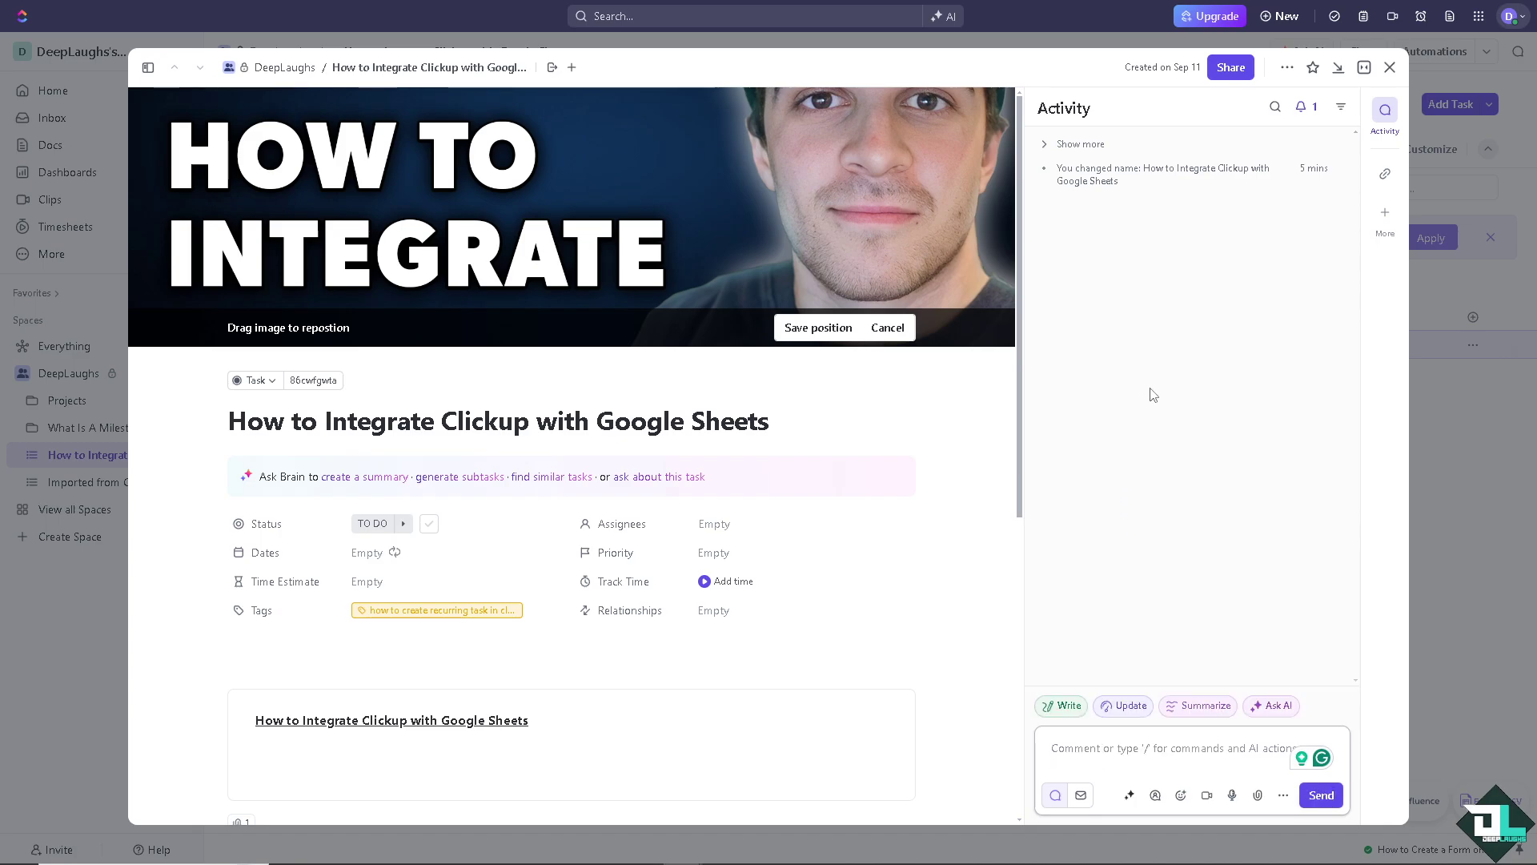
{"action": "left_click", "coordinate": [1390, 67]}
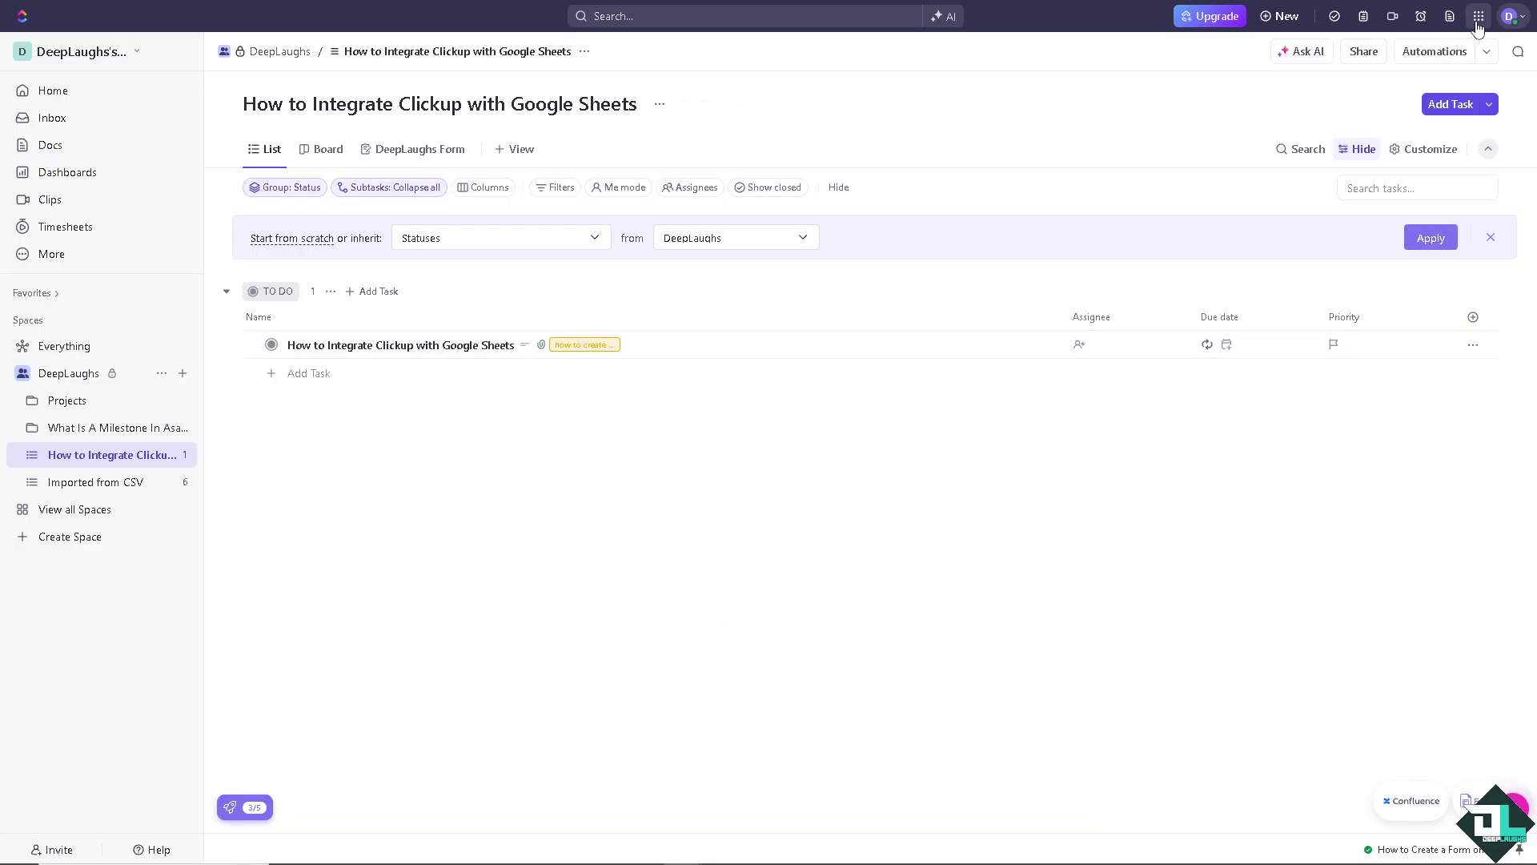
{"action": "left_click", "coordinate": [1477, 18]}
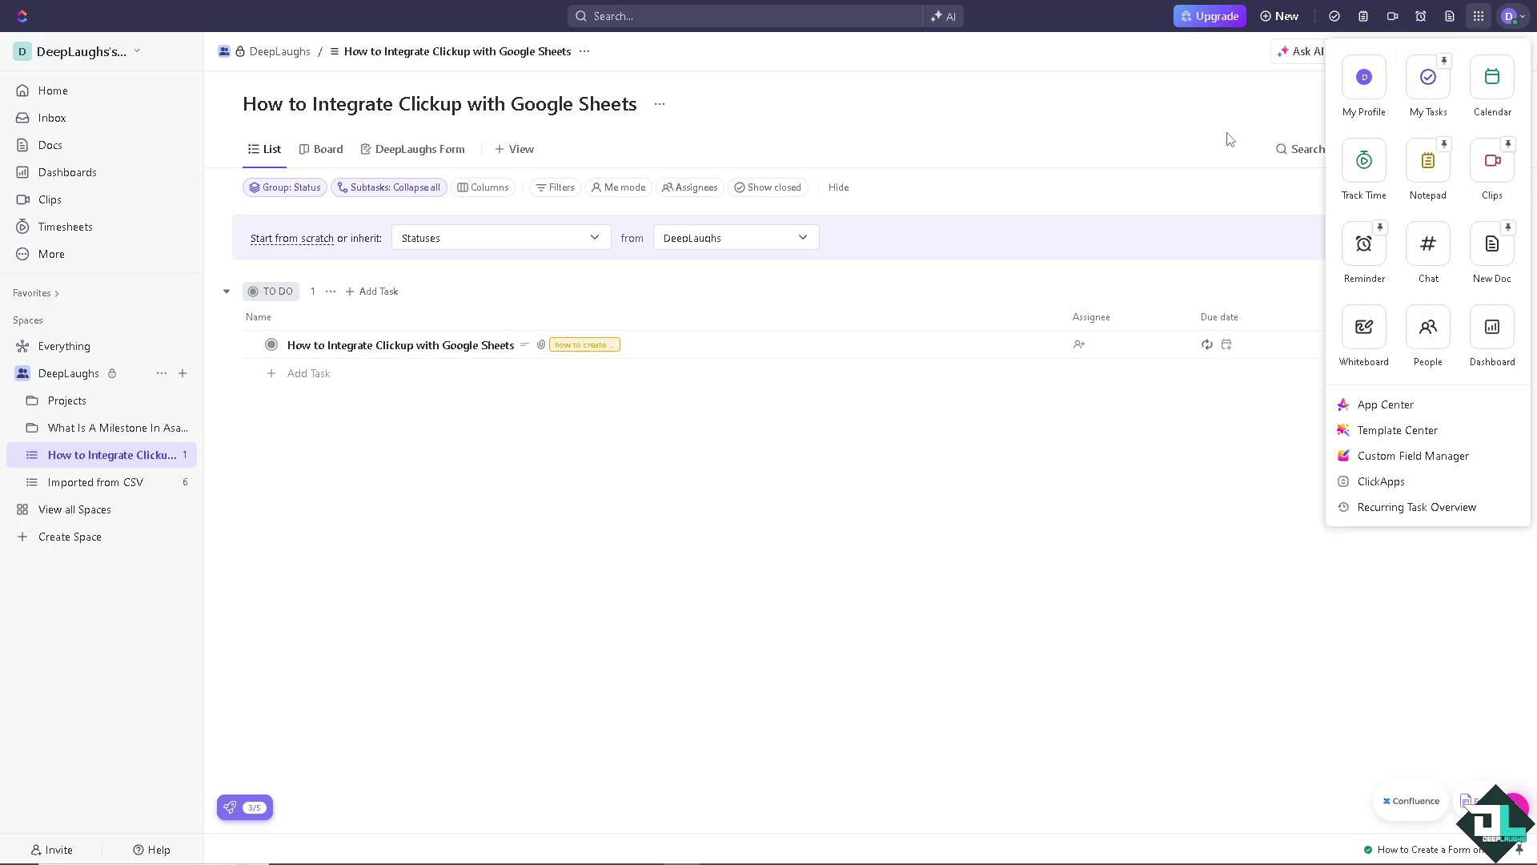
{"action": "left_click", "coordinate": [1197, 141]}
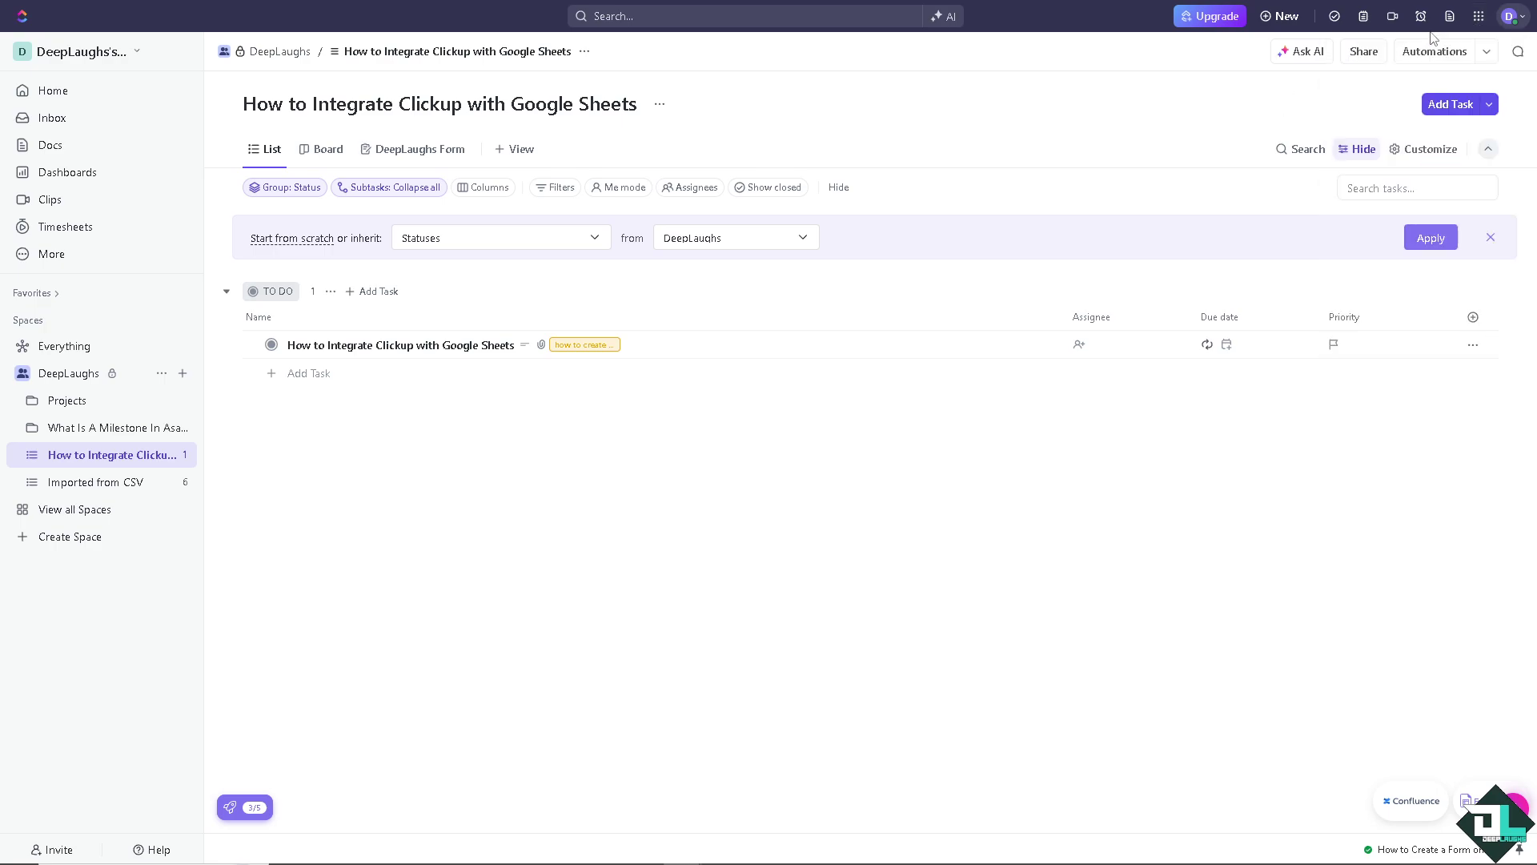
- Search the App Center for 'Google Sheets', then close it when no app is found
{"action": "left_click", "coordinate": [1478, 18]}
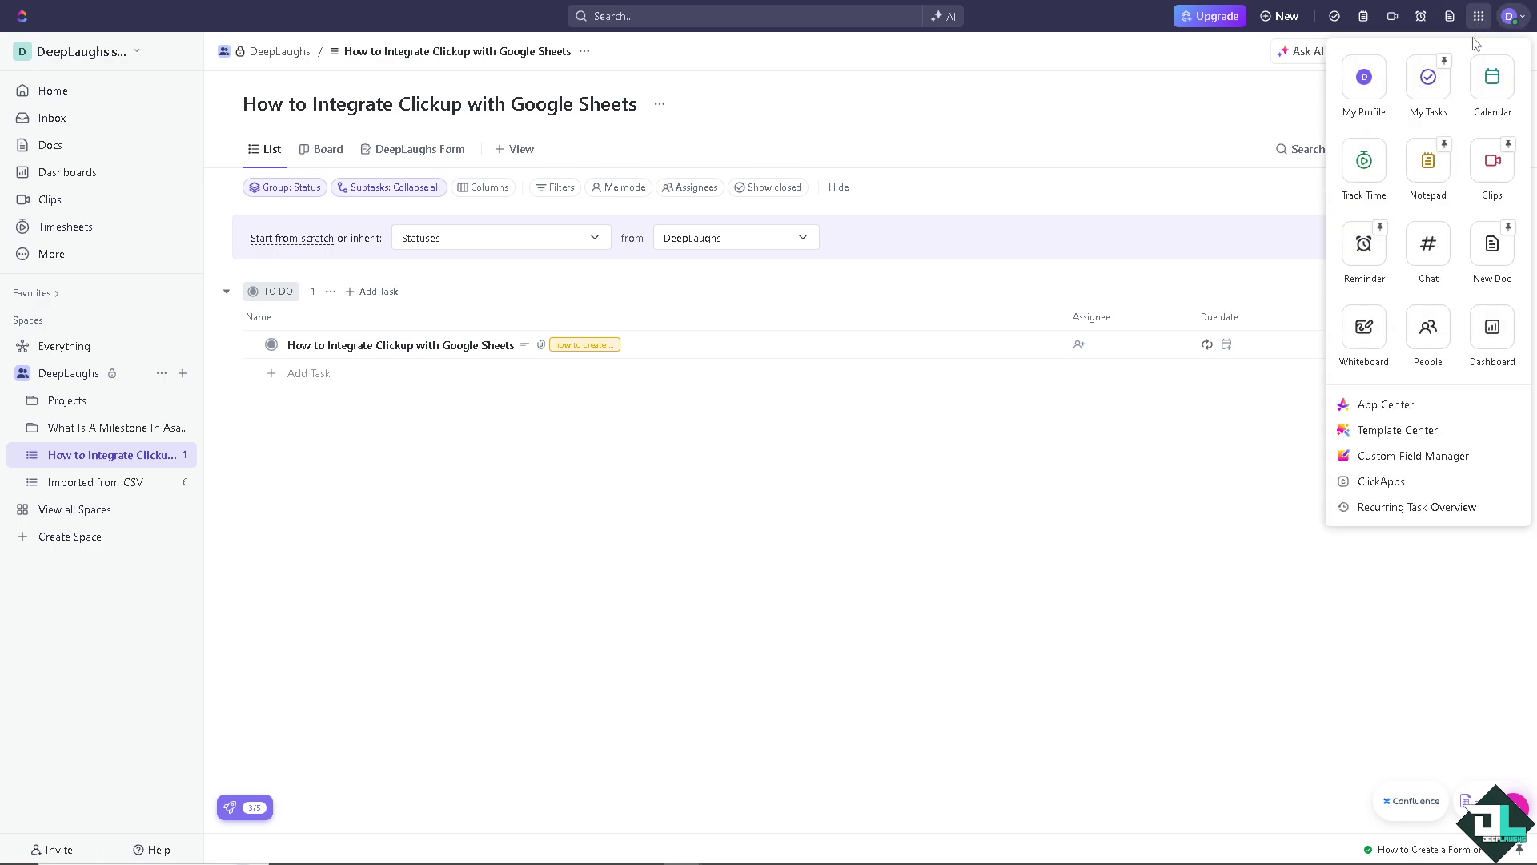
{"action": "left_click", "coordinate": [1404, 414]}
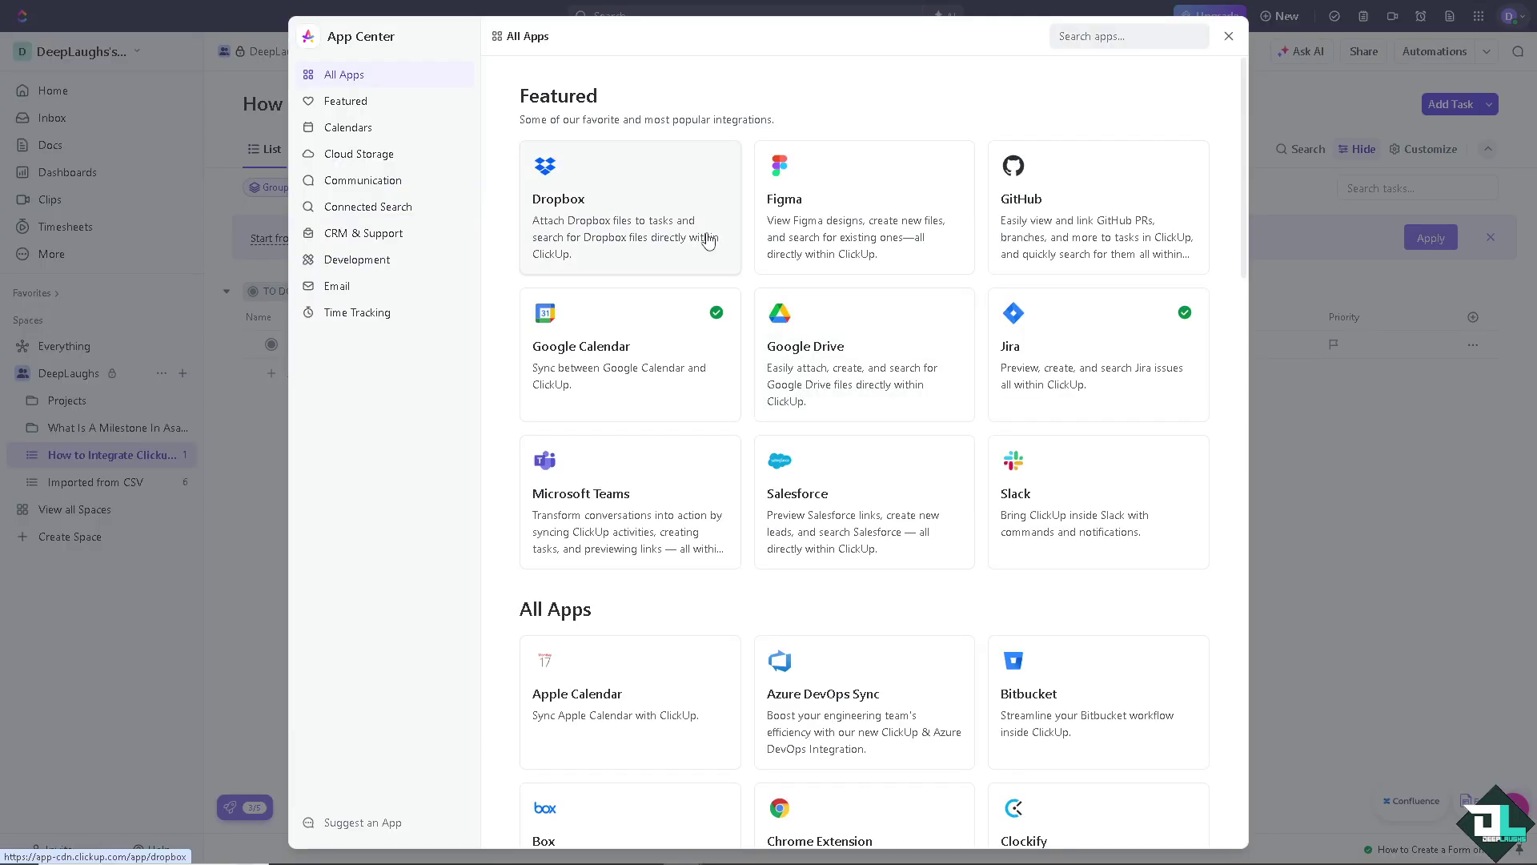
{"action": "left_click", "coordinate": [1090, 36]}
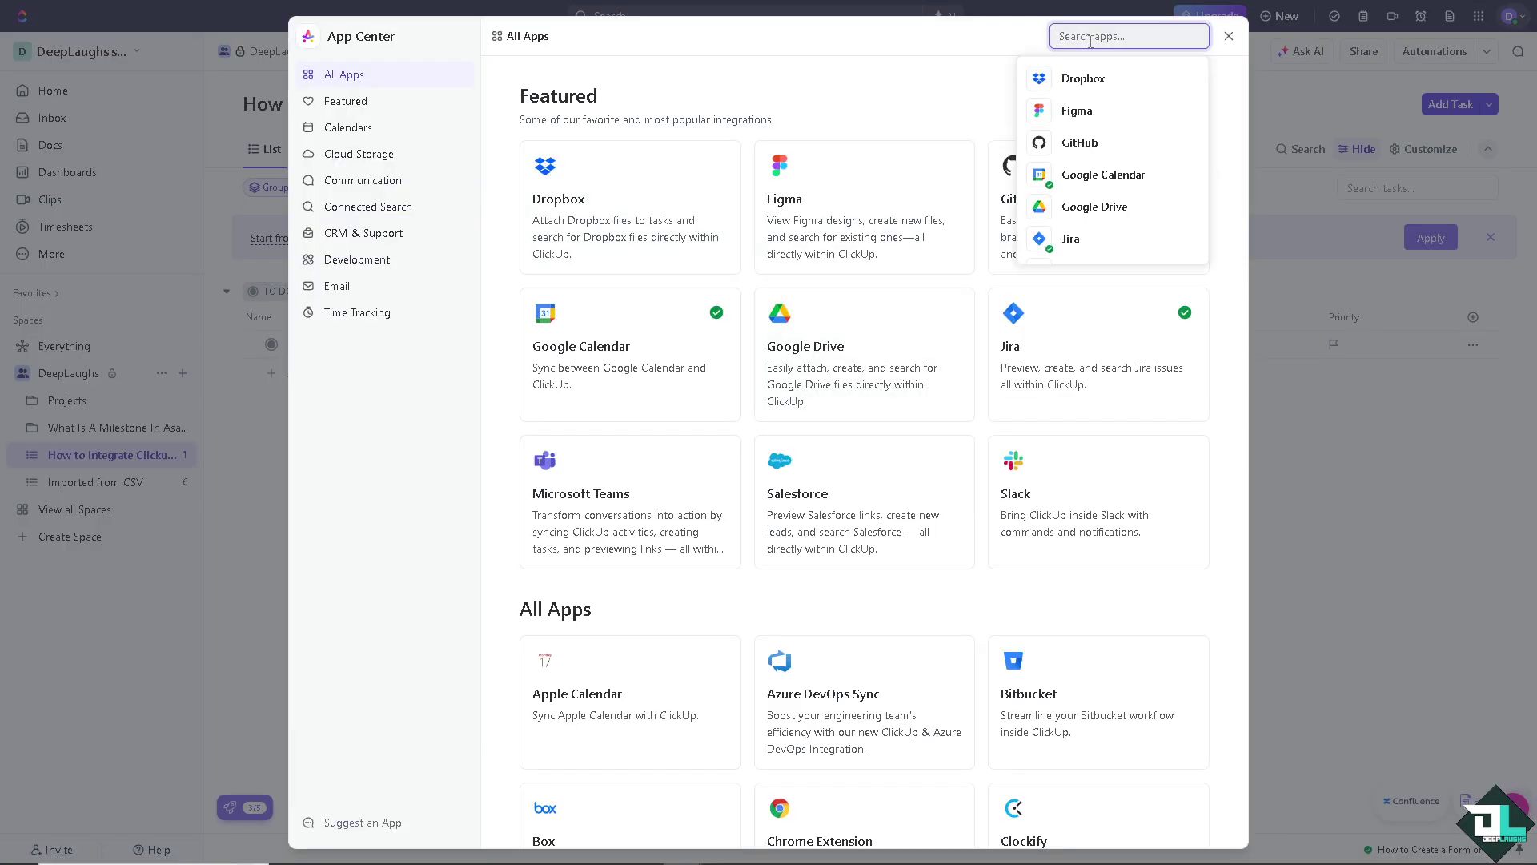
{"action": "type", "text": "Google"}
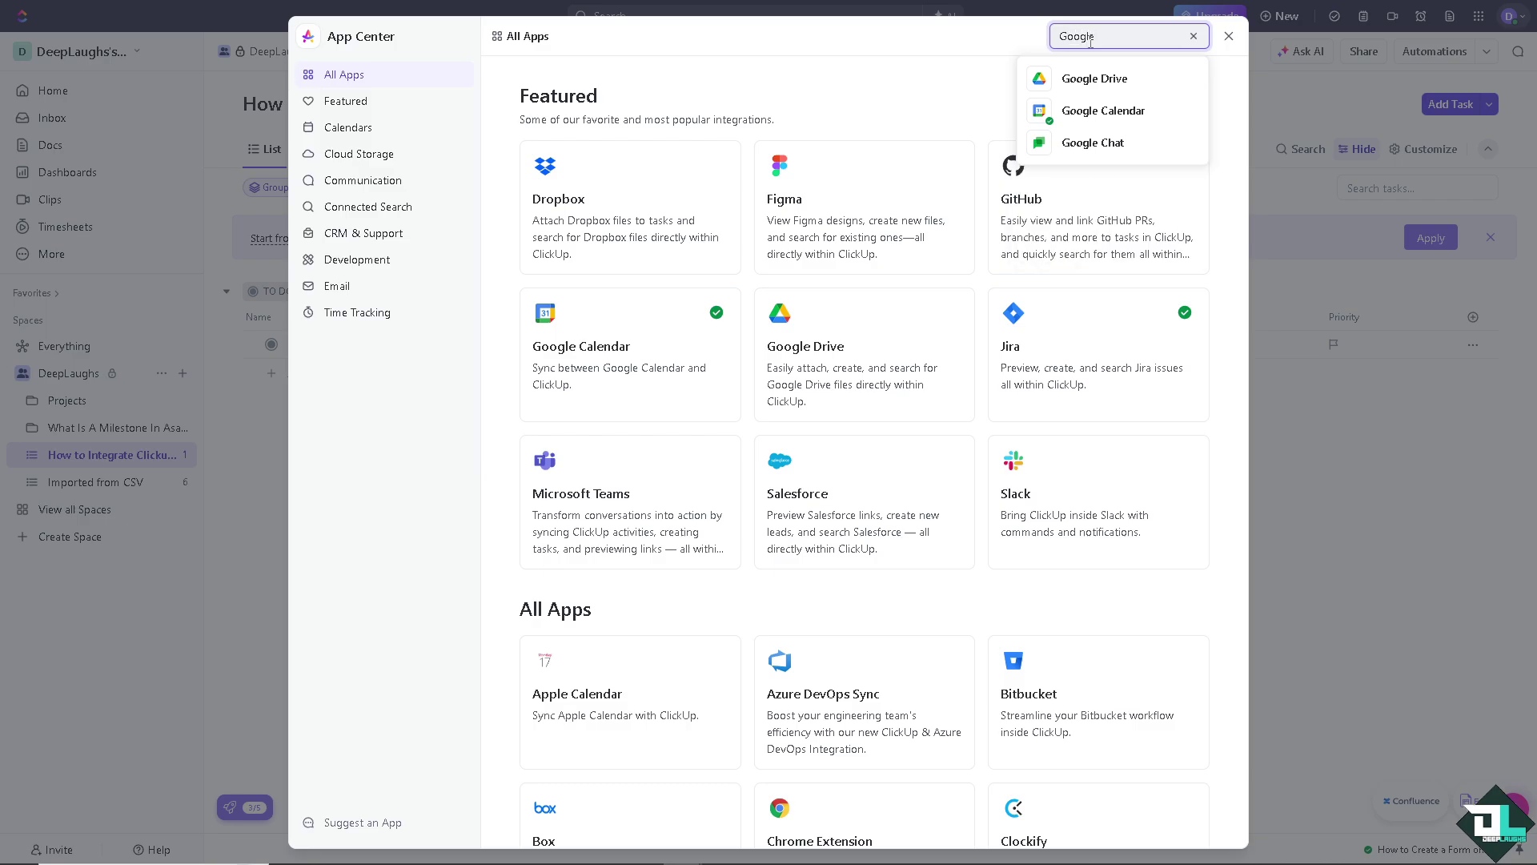
{"action": "type", "text": " Sheets"}
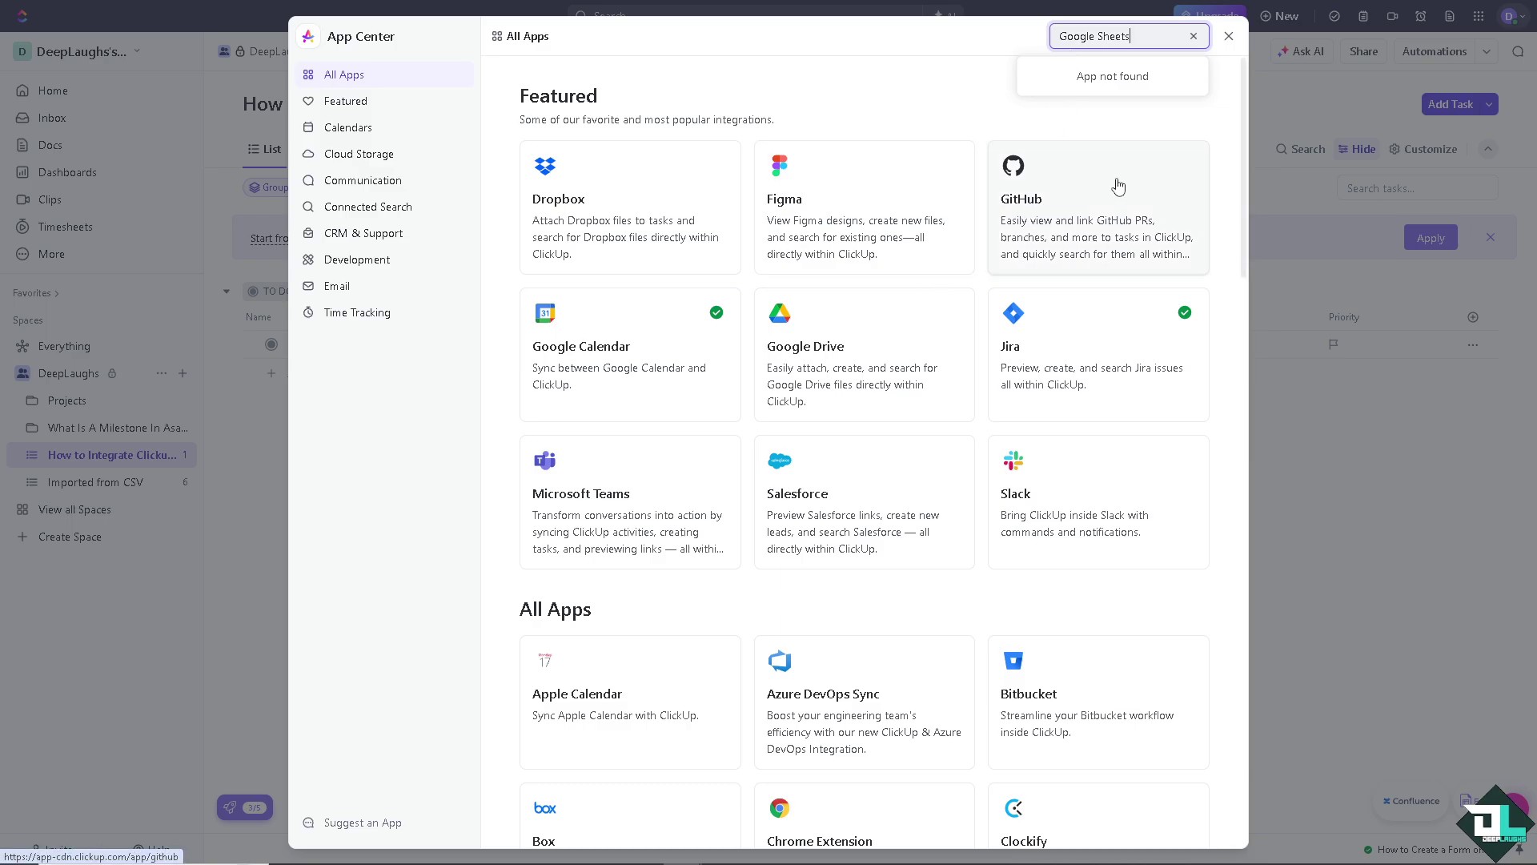
{"action": "left_click", "coordinate": [1228, 36]}
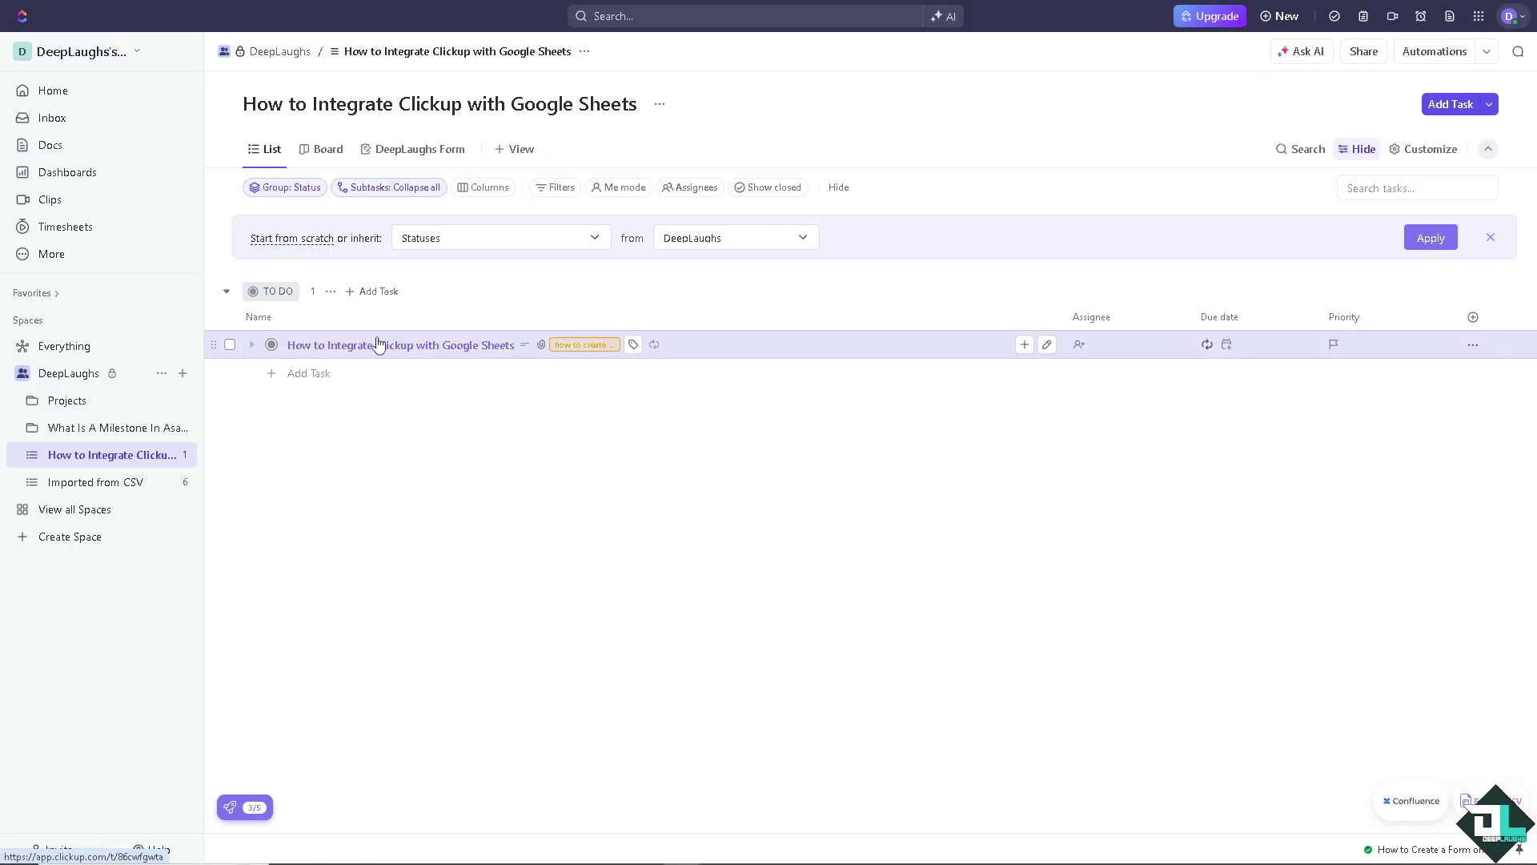
- Look over the integration task and its options menu, then return to the list
{"action": "left_click", "coordinate": [380, 343]}
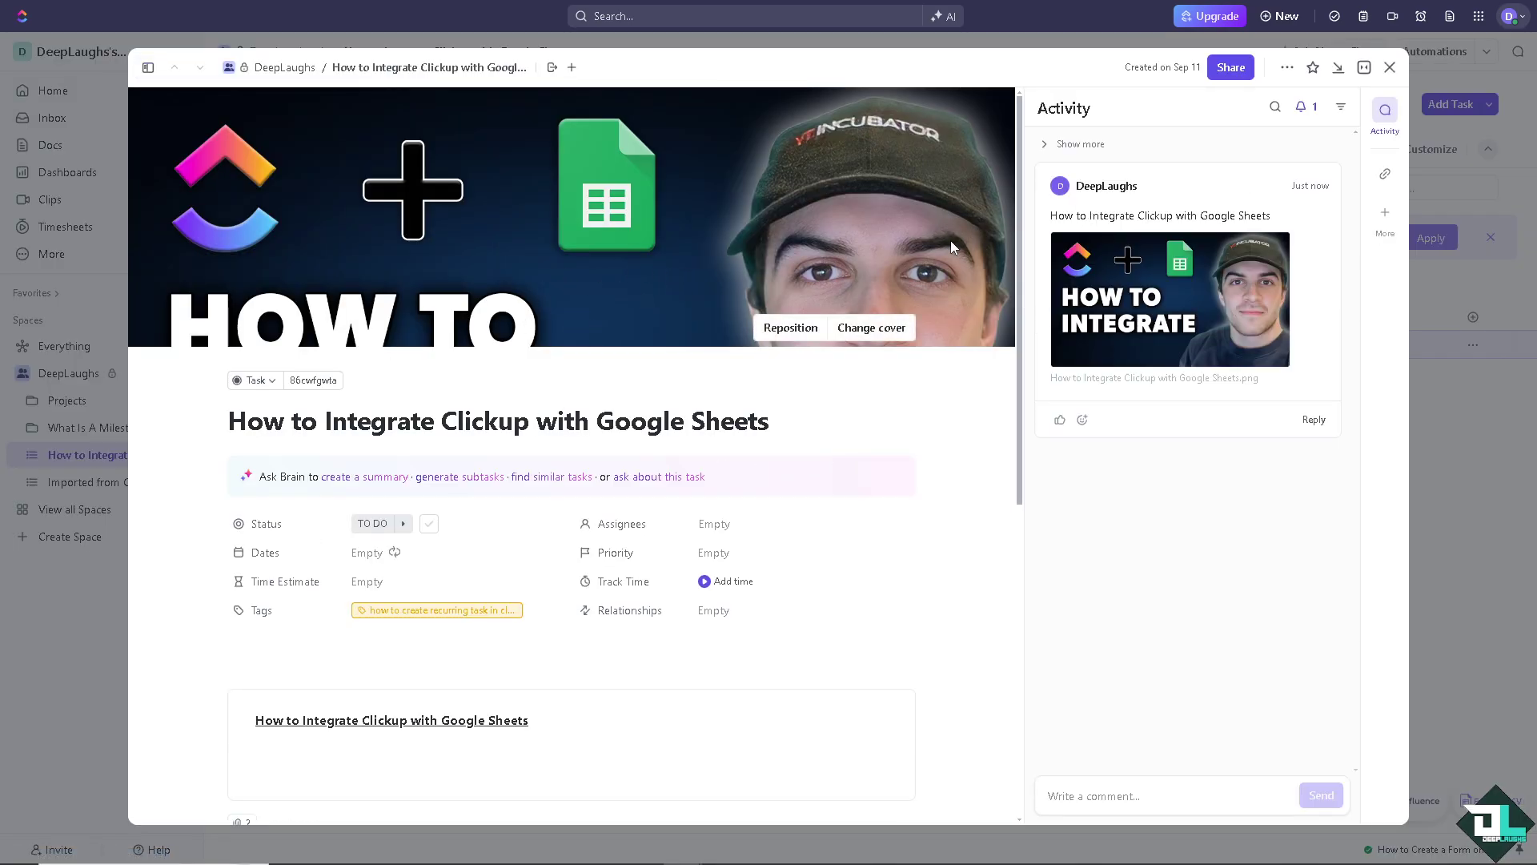
{"action": "left_click", "coordinate": [1288, 69]}
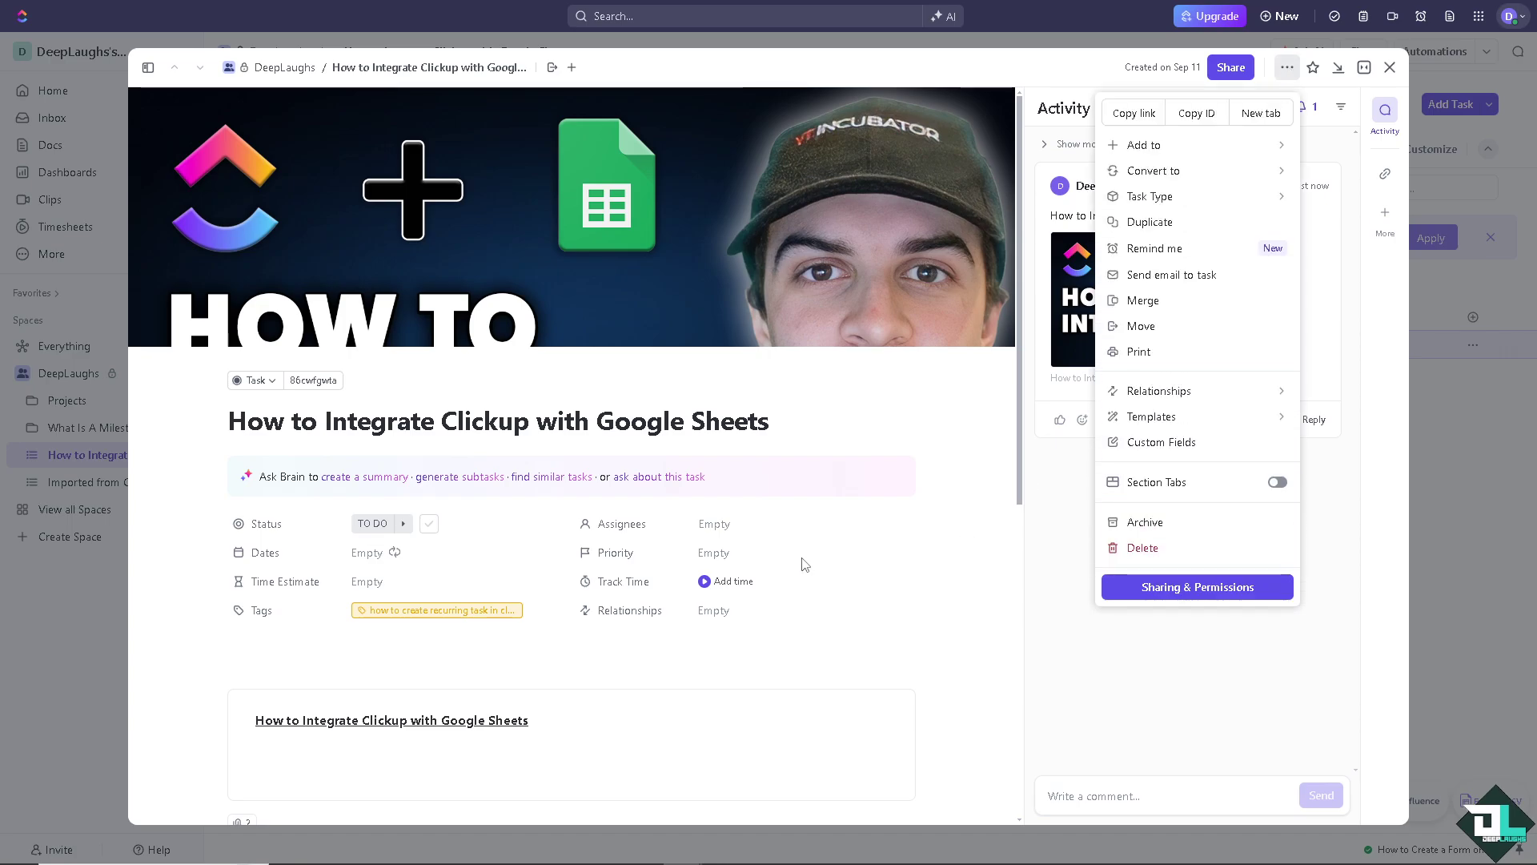
{"action": "left_click", "coordinate": [1390, 87]}
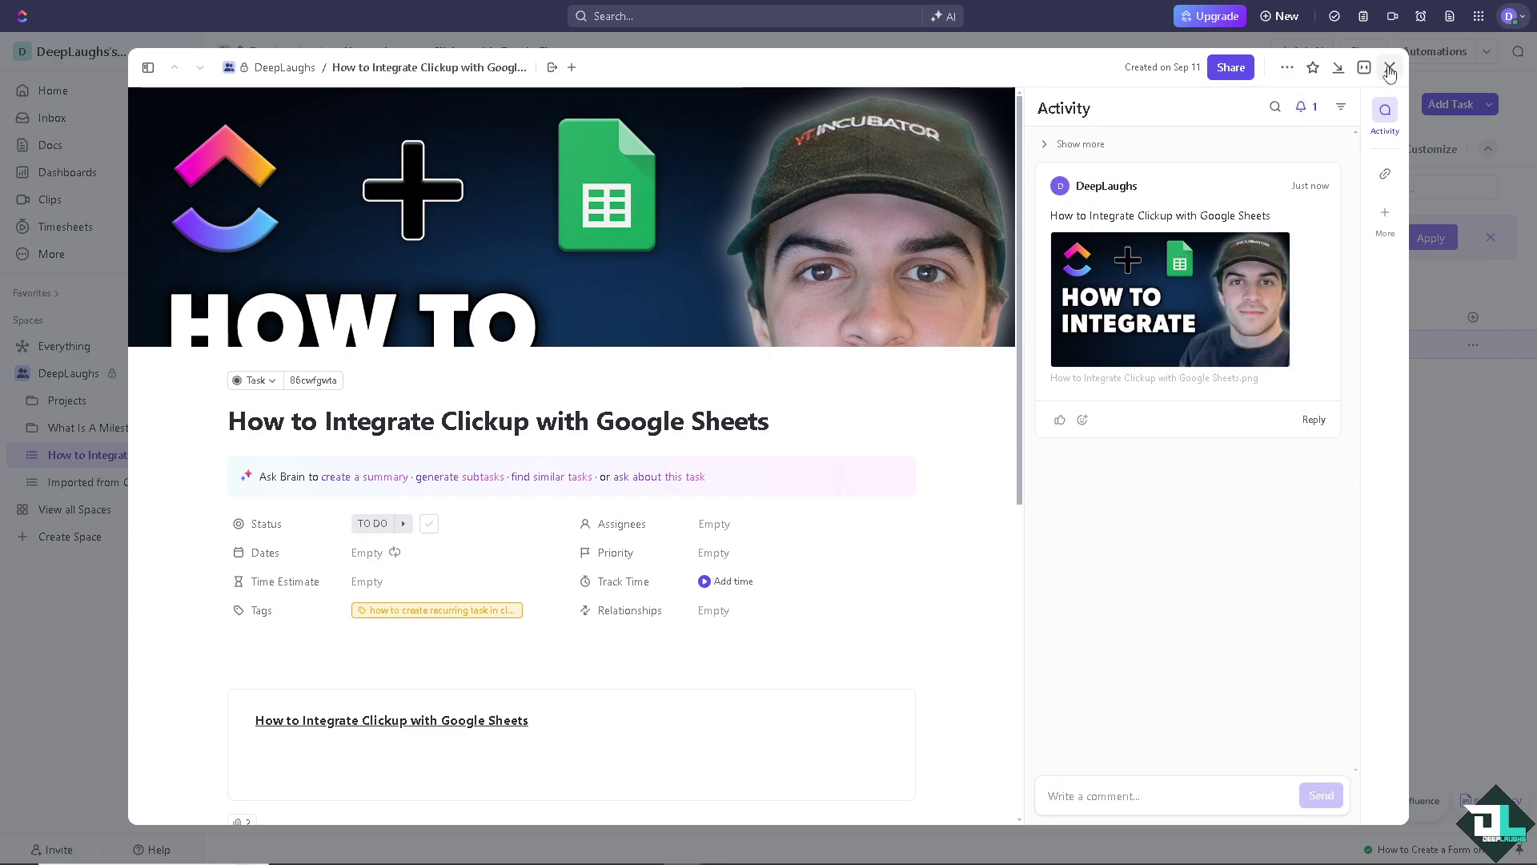
{"action": "left_click", "coordinate": [1390, 69]}
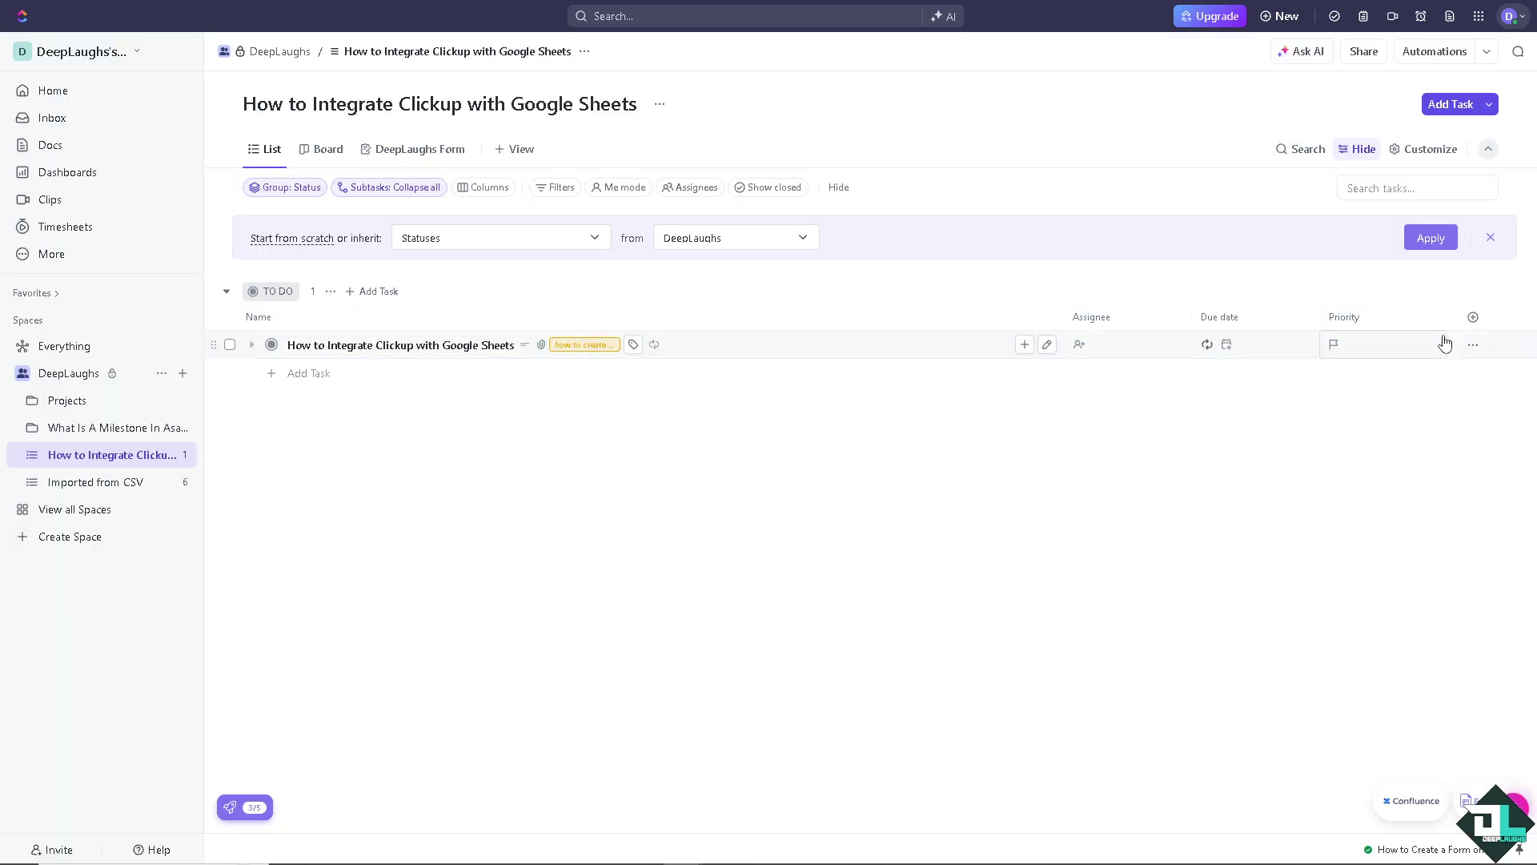
- Add a Google Sheets embed view to the list, leaving its source URL empty
{"action": "left_click", "coordinate": [532, 145]}
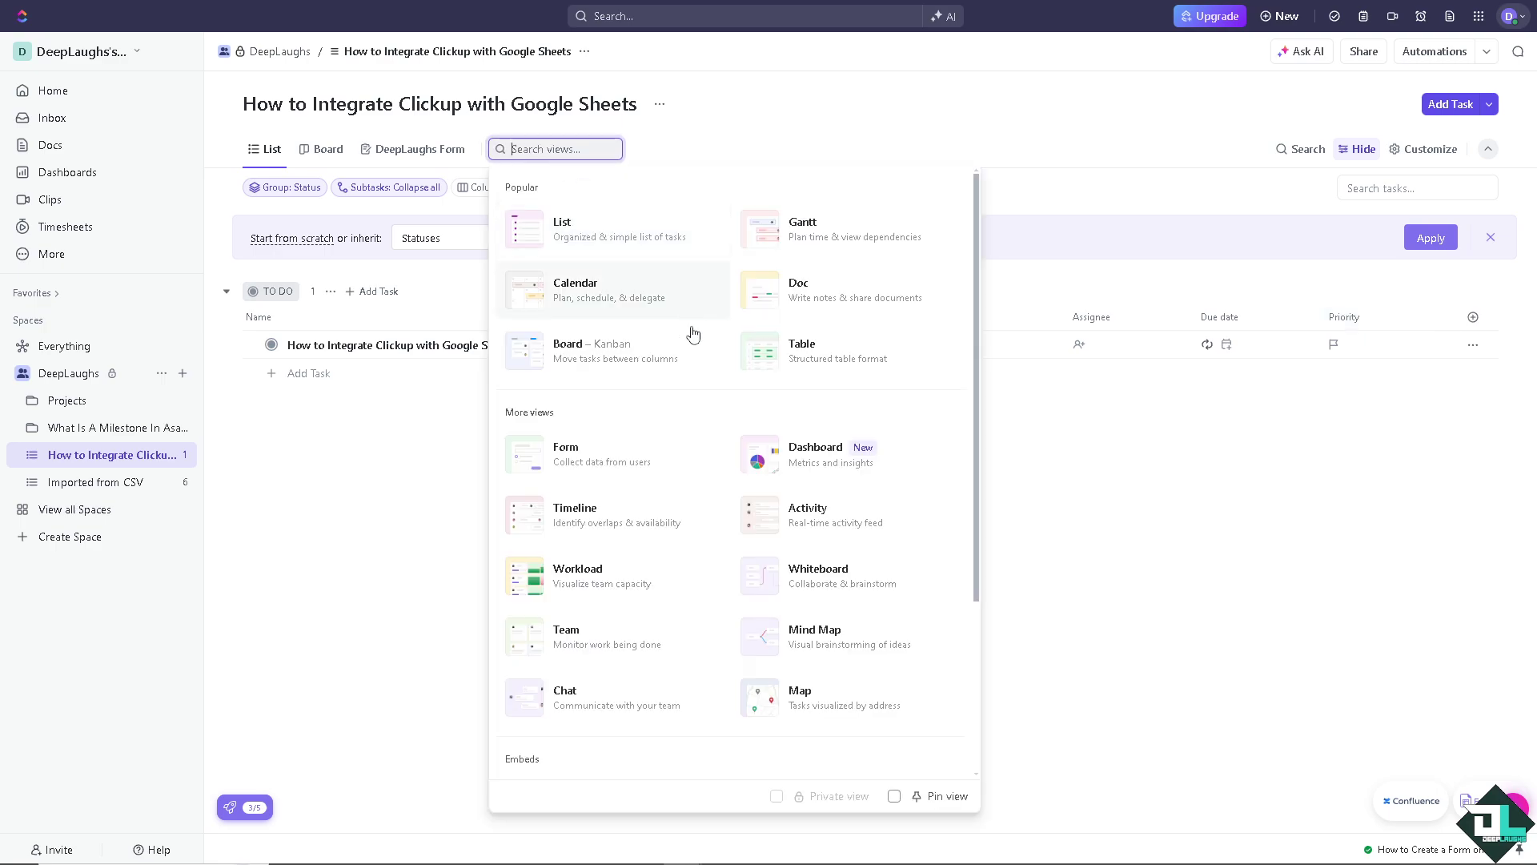
{"action": "scroll", "coordinate": [721, 384], "scroll_direction": "down", "scroll_amount": 2}
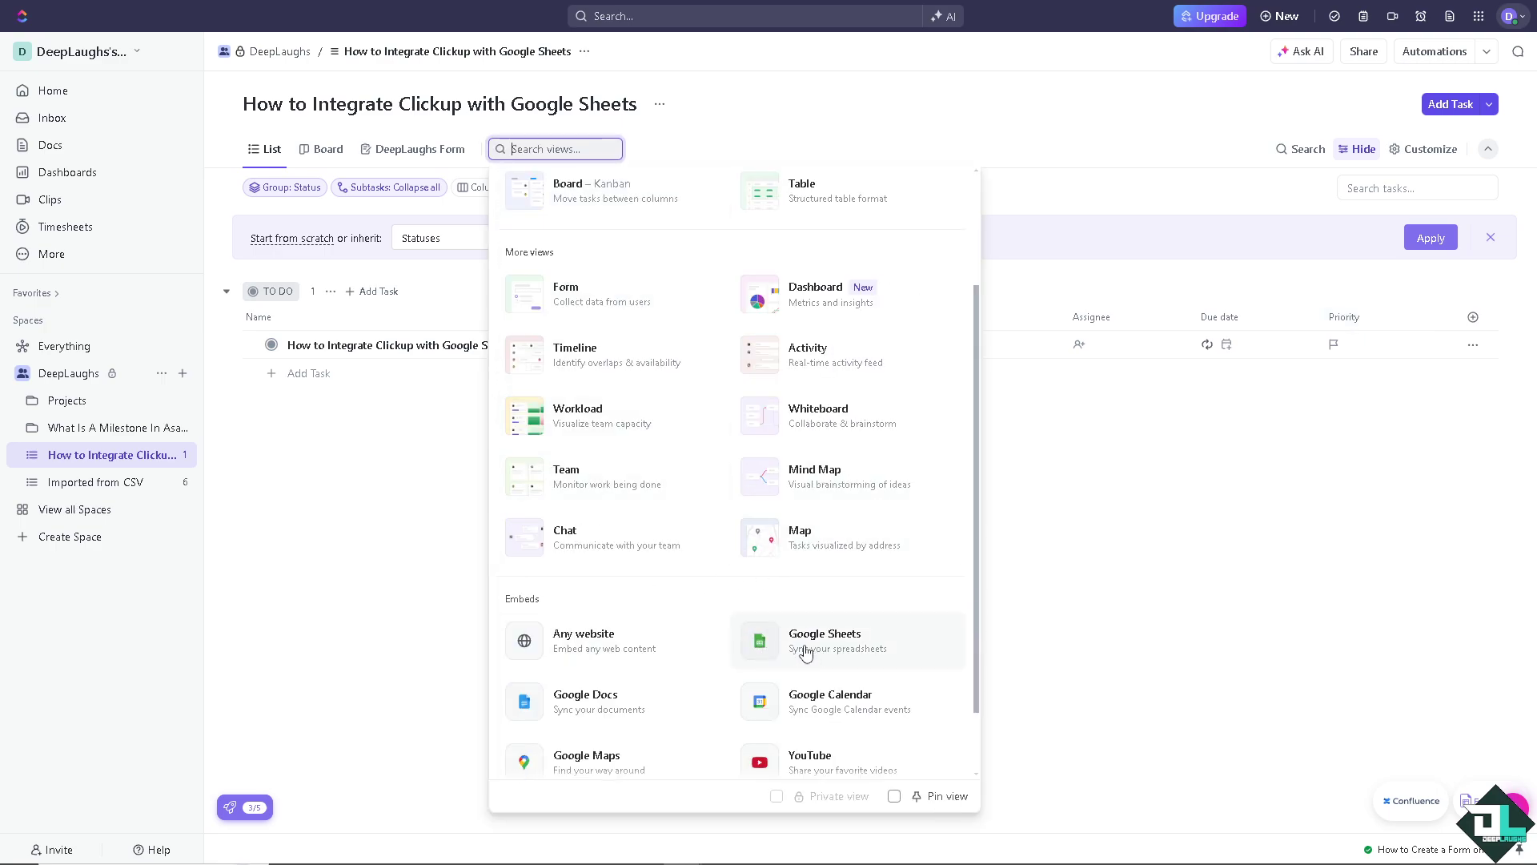
{"action": "key", "text": "Escape"}
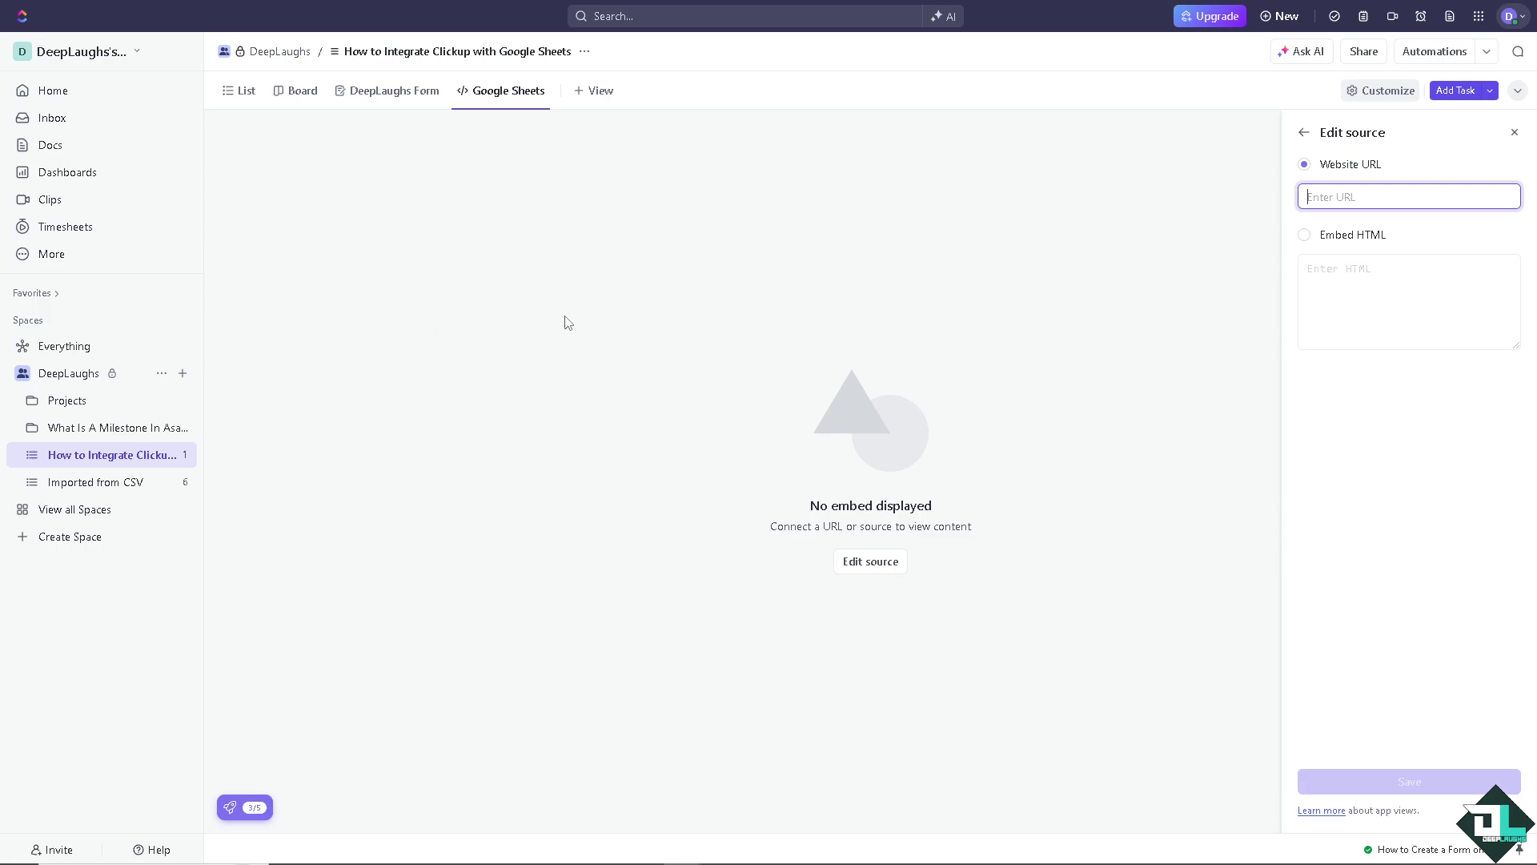
{"action": "left_click", "coordinate": [1514, 133]}
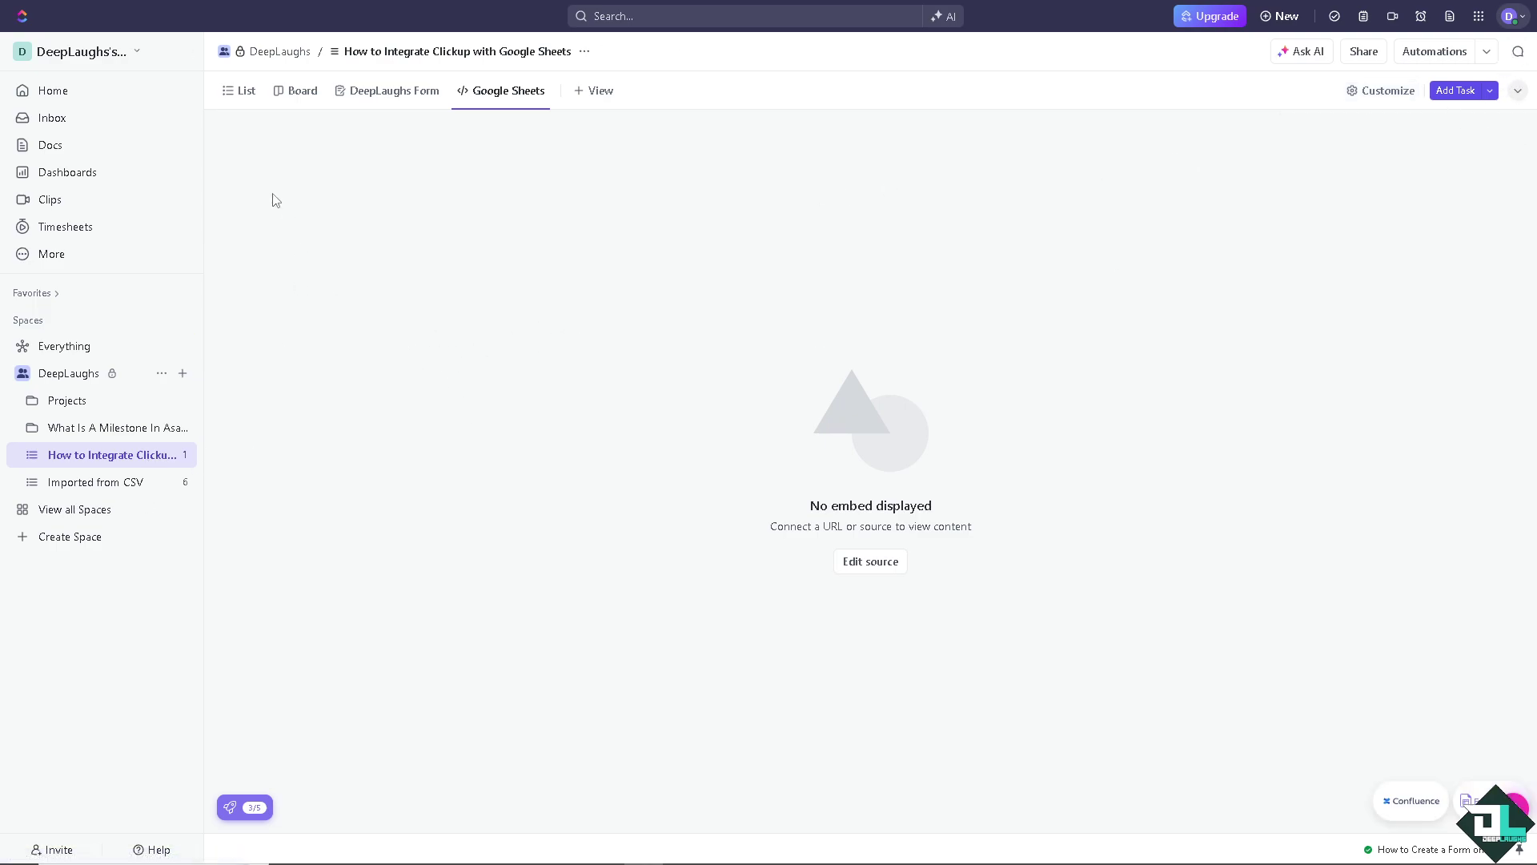
- Go through workspace settings to the Imports / Exports page listing the Asana and Spreadsheet imports
{"action": "left_click", "coordinate": [116, 58]}
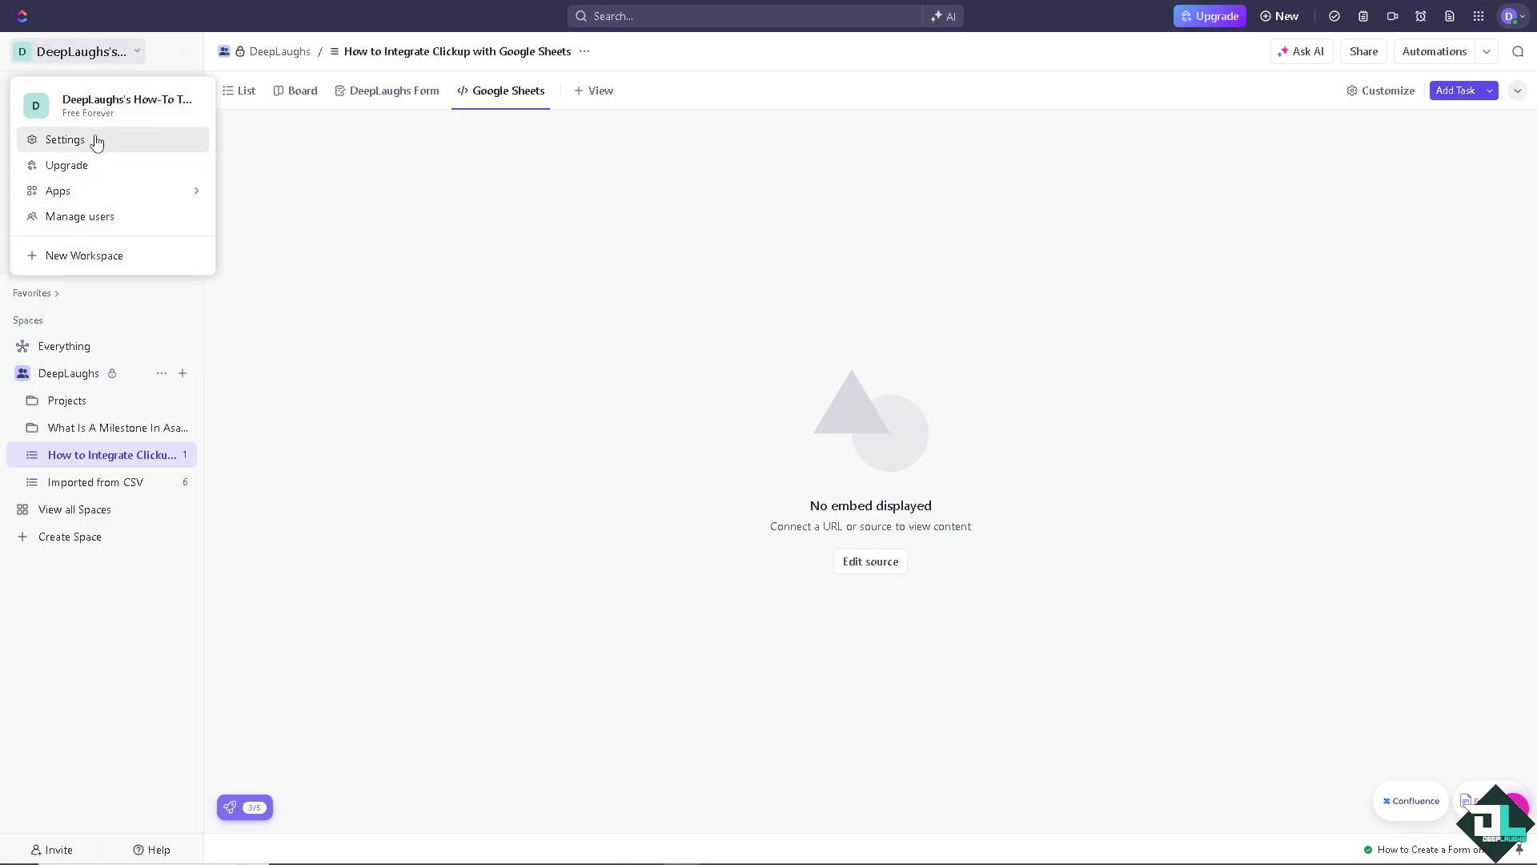
{"action": "left_click", "coordinate": [97, 142]}
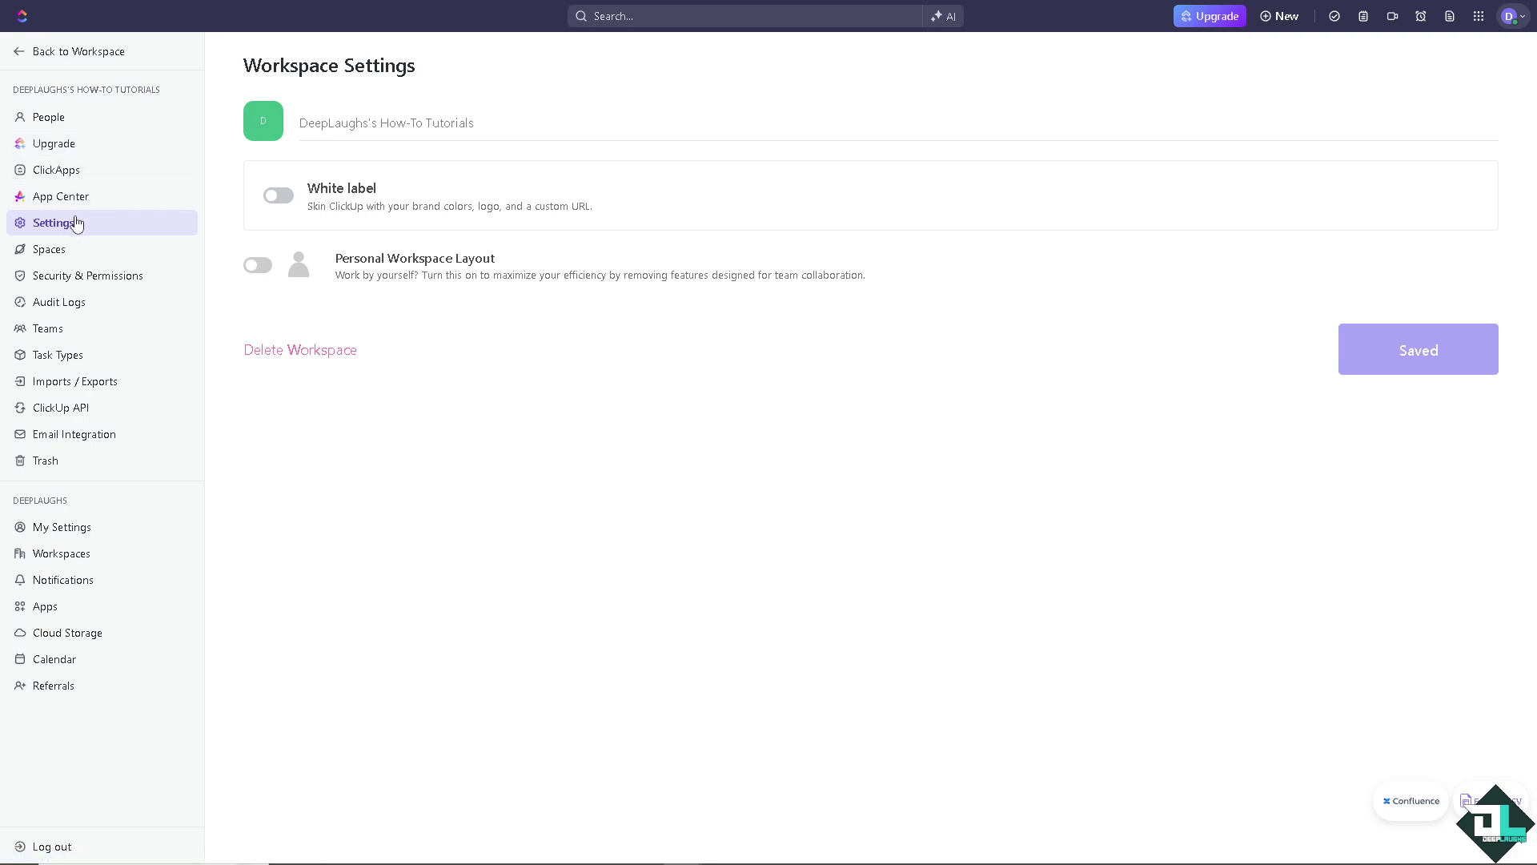
{"action": "left_click", "coordinate": [77, 255]}
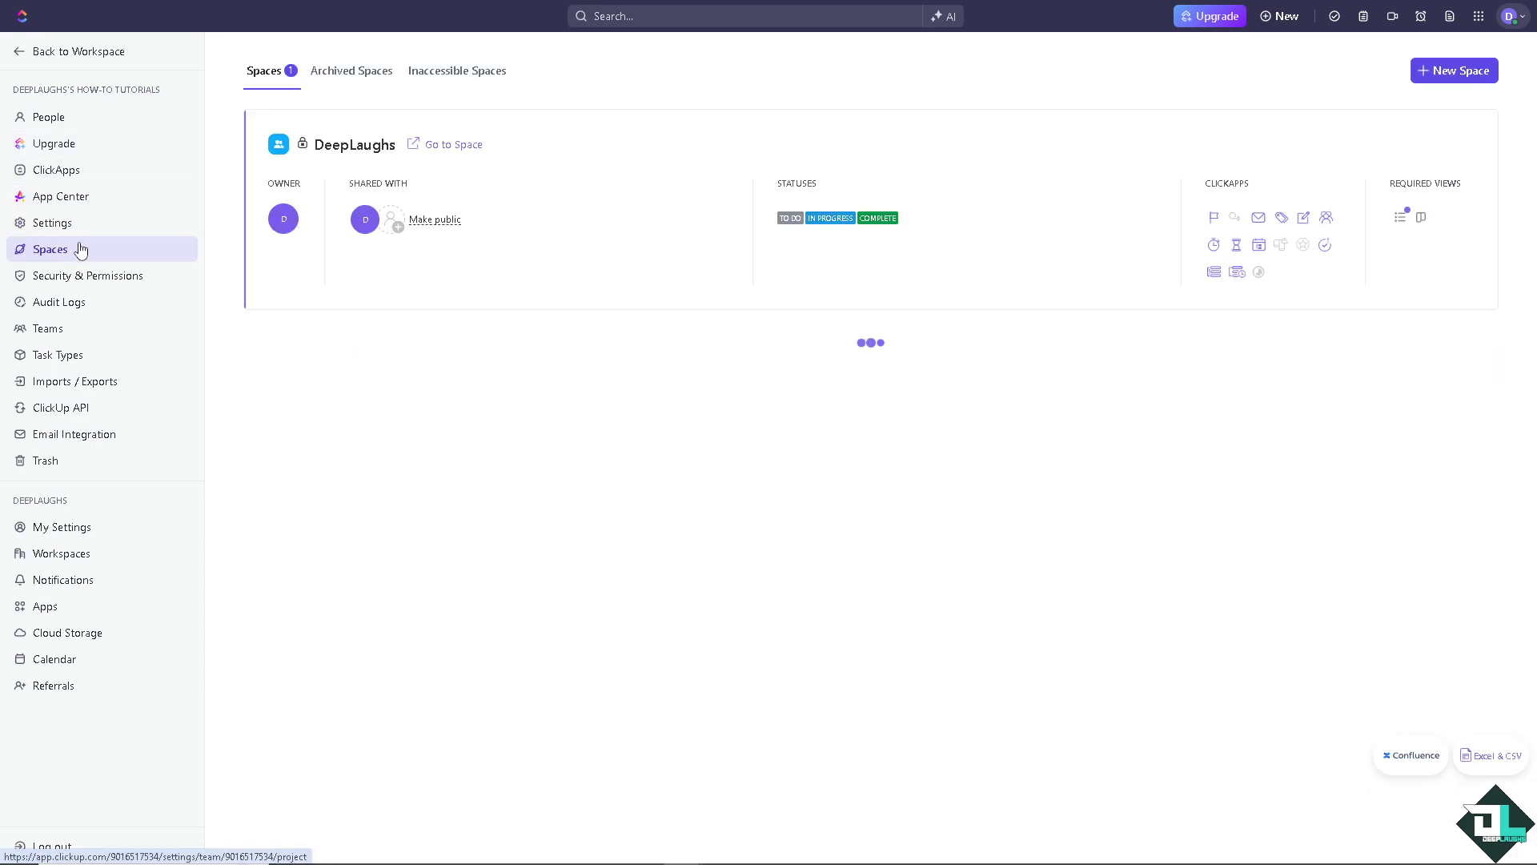
{"action": "left_click", "coordinate": [81, 222]}
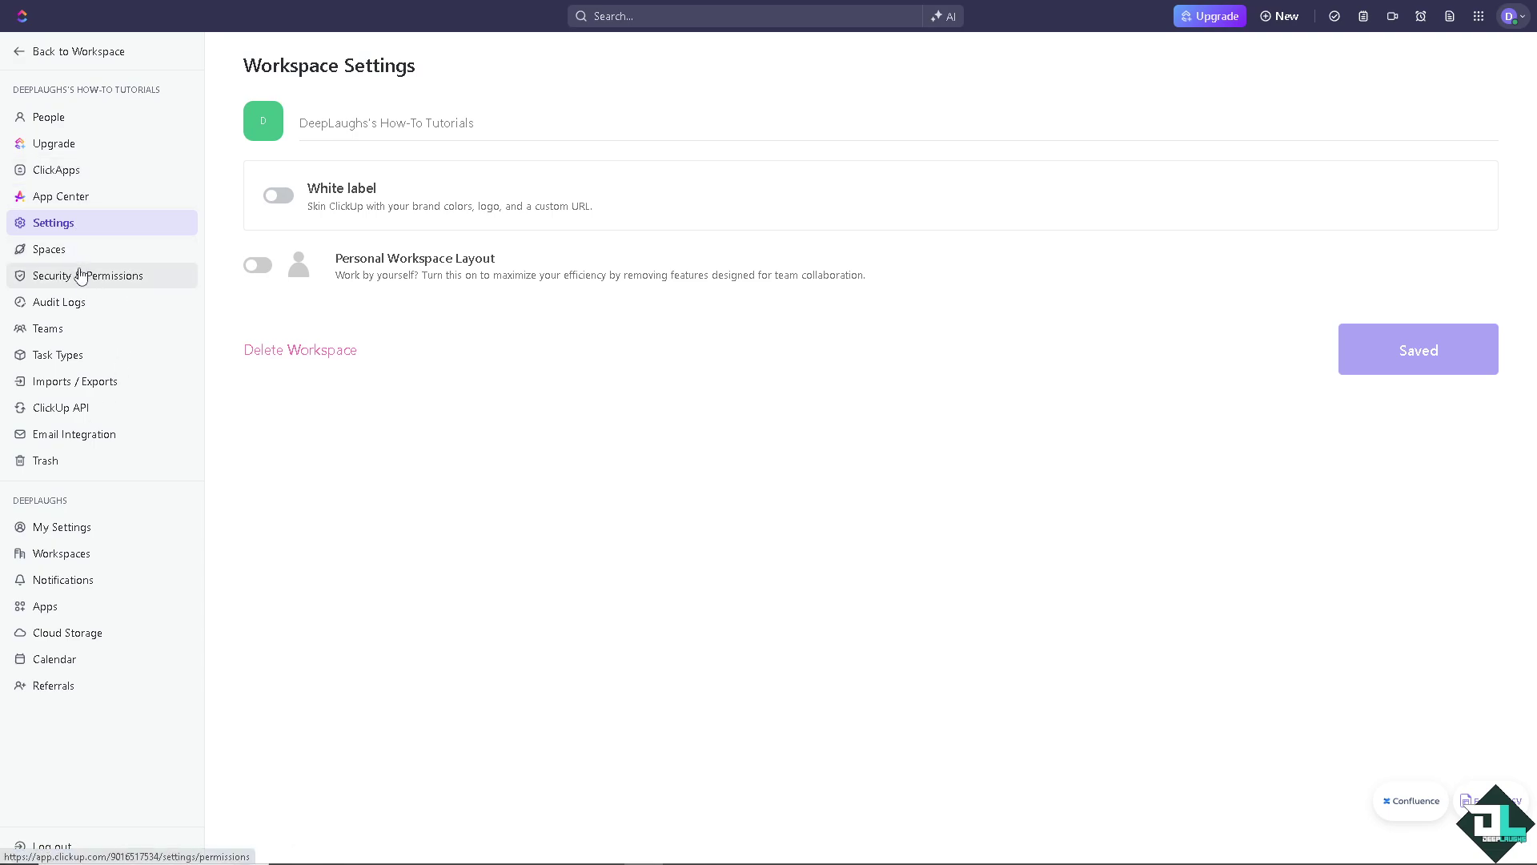
{"action": "left_click", "coordinate": [74, 383]}
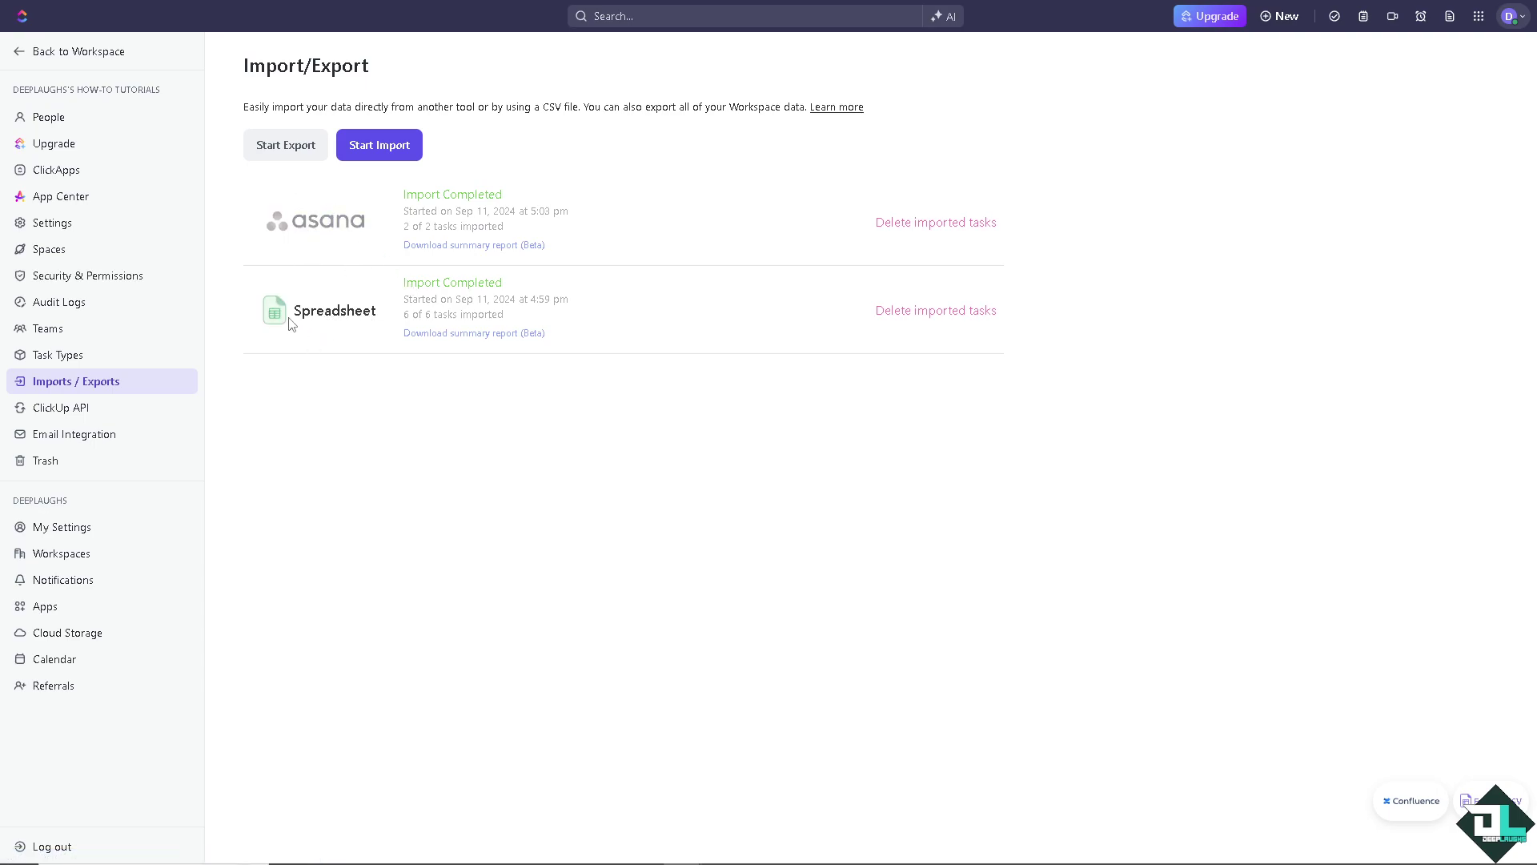
- Export the workspace data as CSV and download the finished export
{"action": "left_click", "coordinate": [279, 152]}
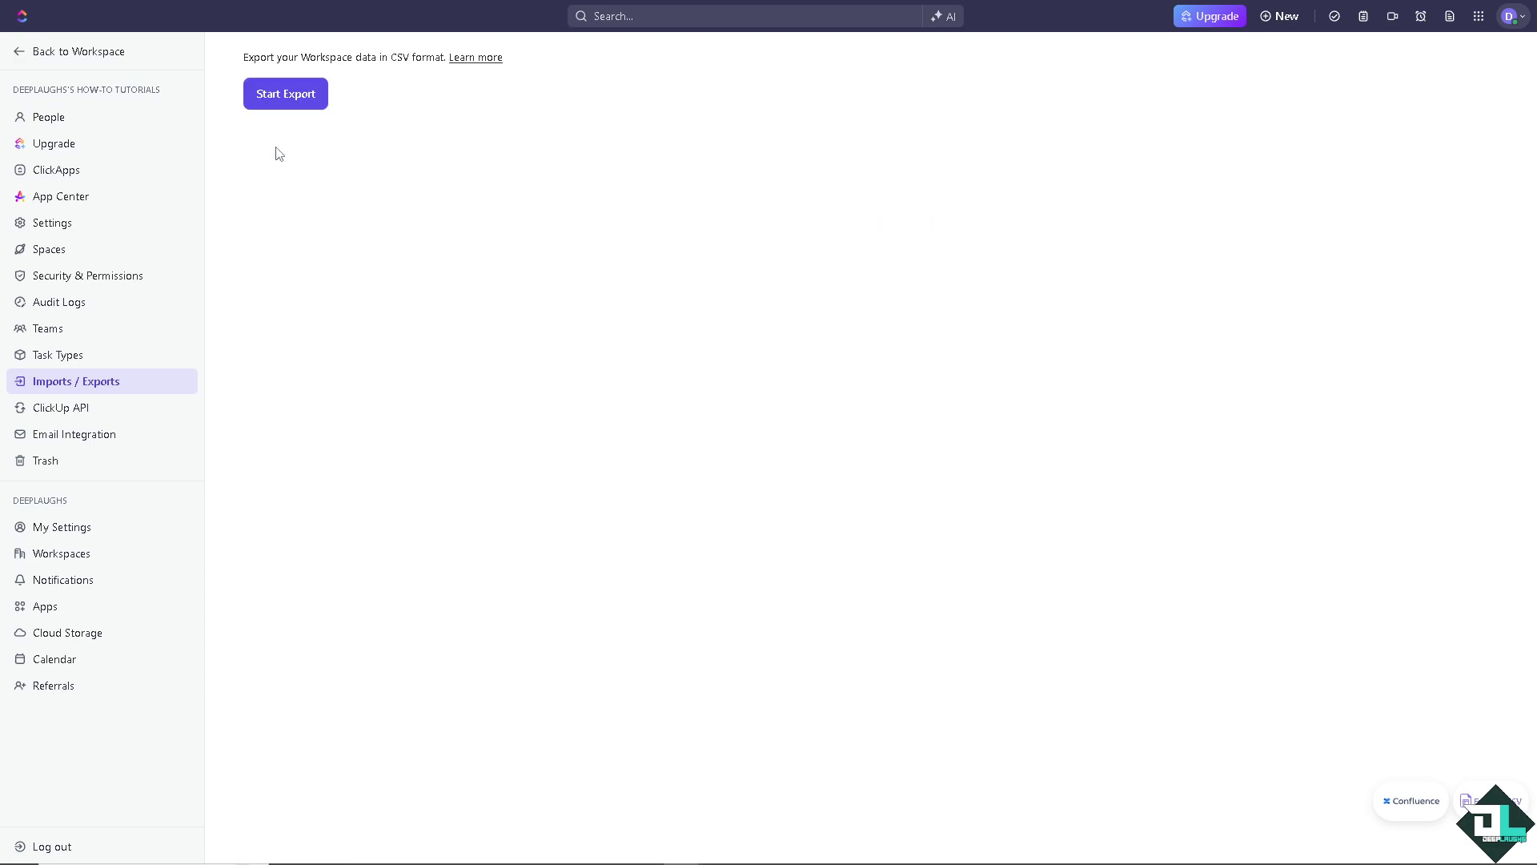
{"action": "left_click", "coordinate": [304, 97]}
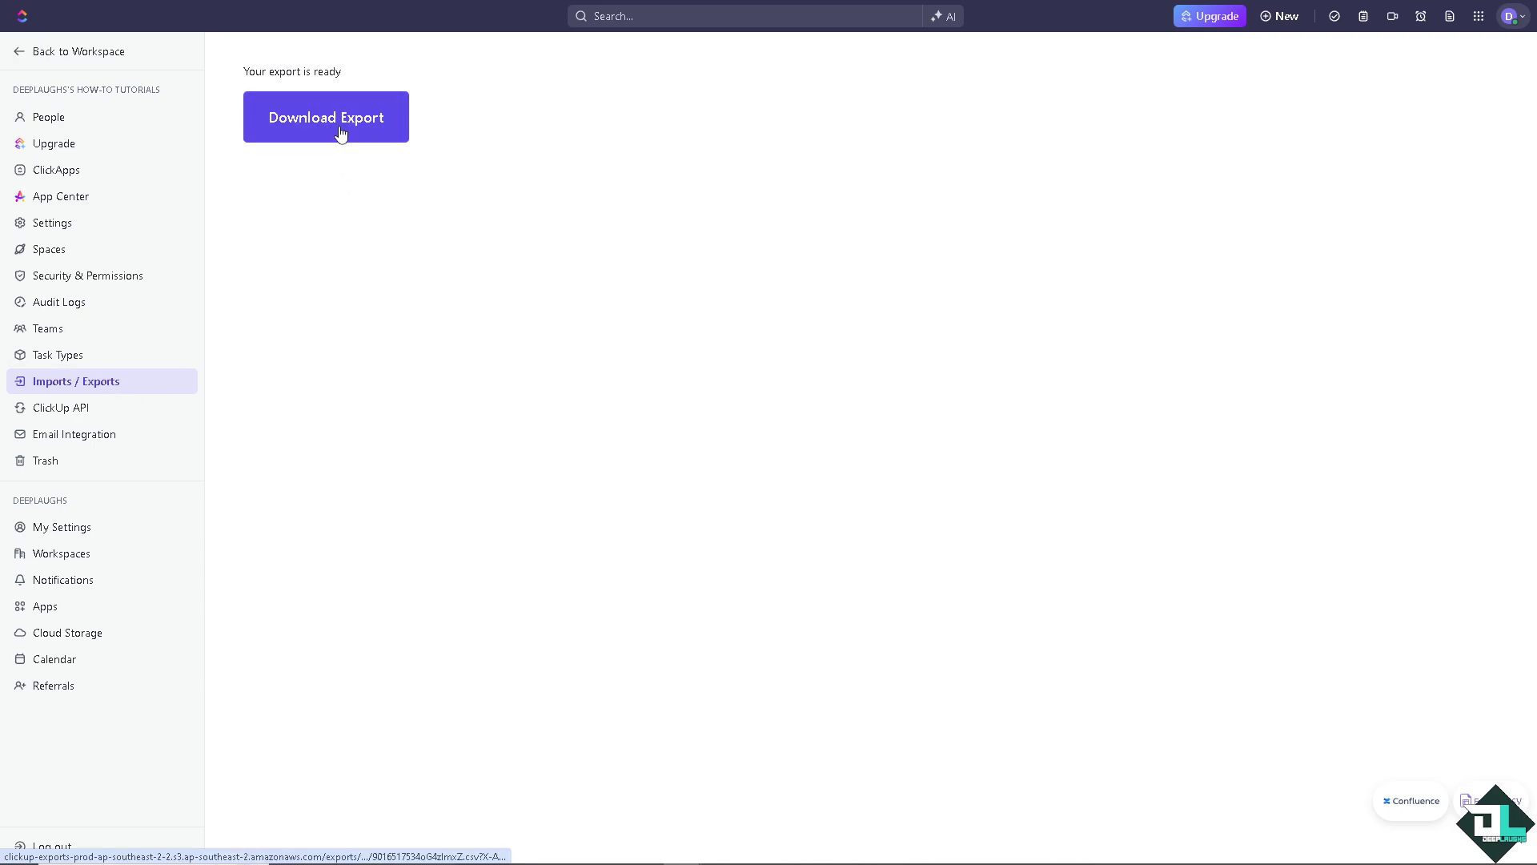
{"action": "left_click", "coordinate": [341, 134]}
- Start a new import using the Any Spreadsheet source
{"action": "left_click", "coordinate": [130, 384]}
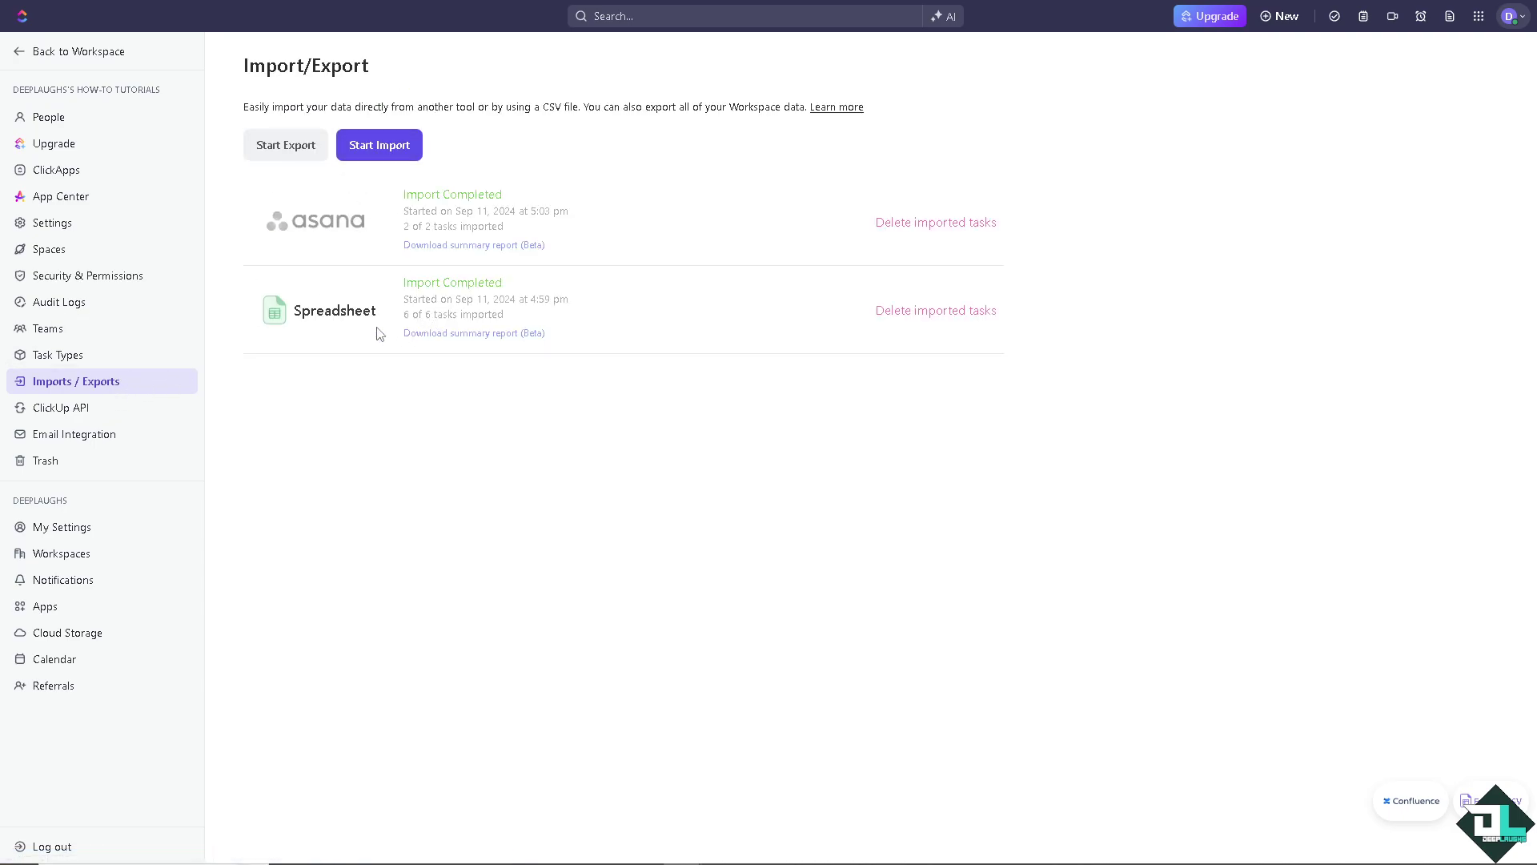
{"action": "left_click", "coordinate": [380, 146]}
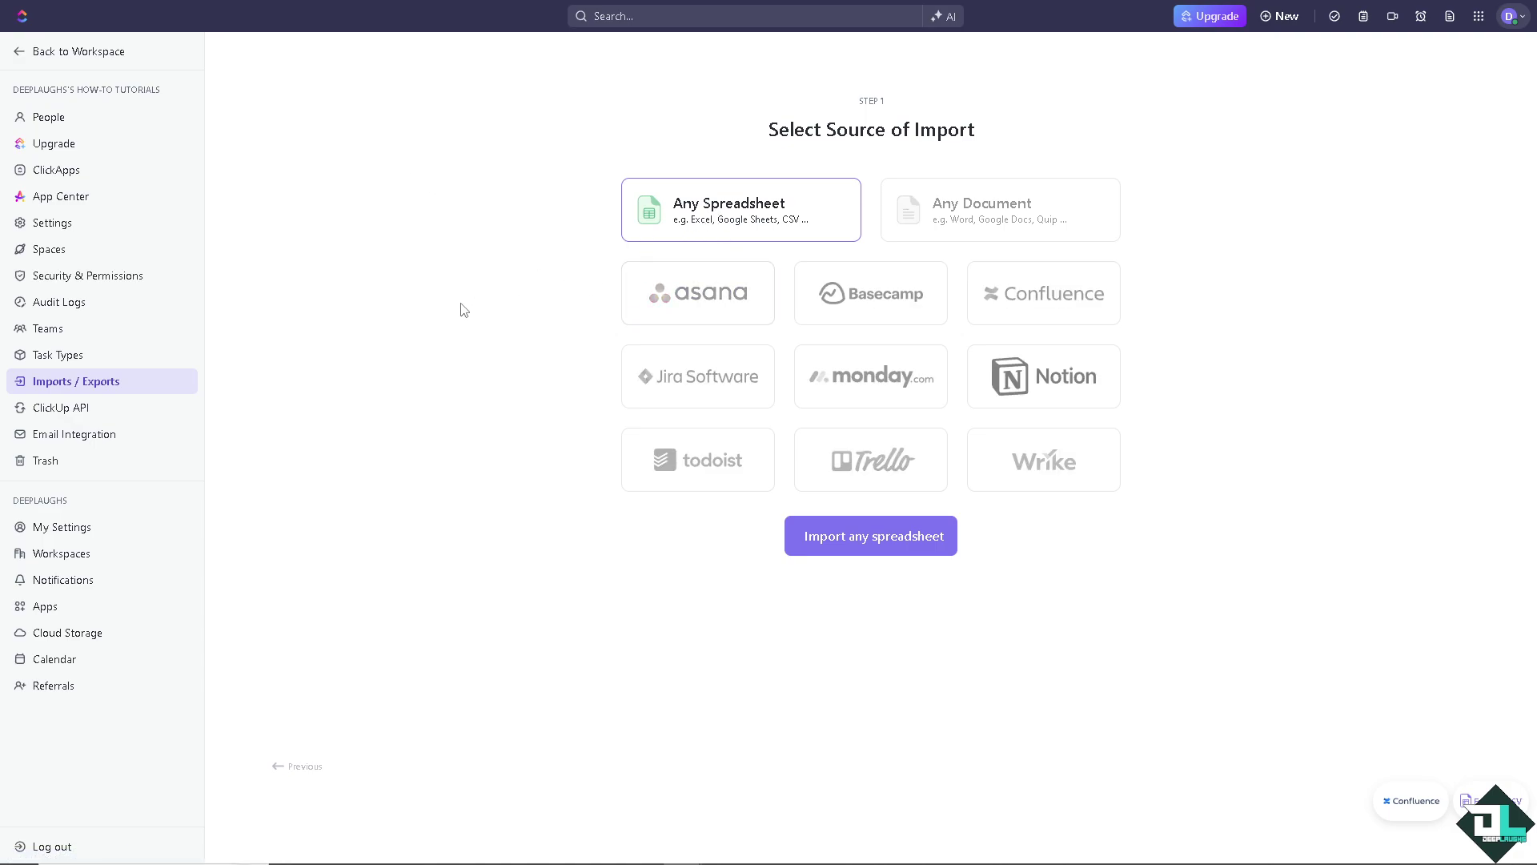
{"action": "left_click", "coordinate": [902, 538]}
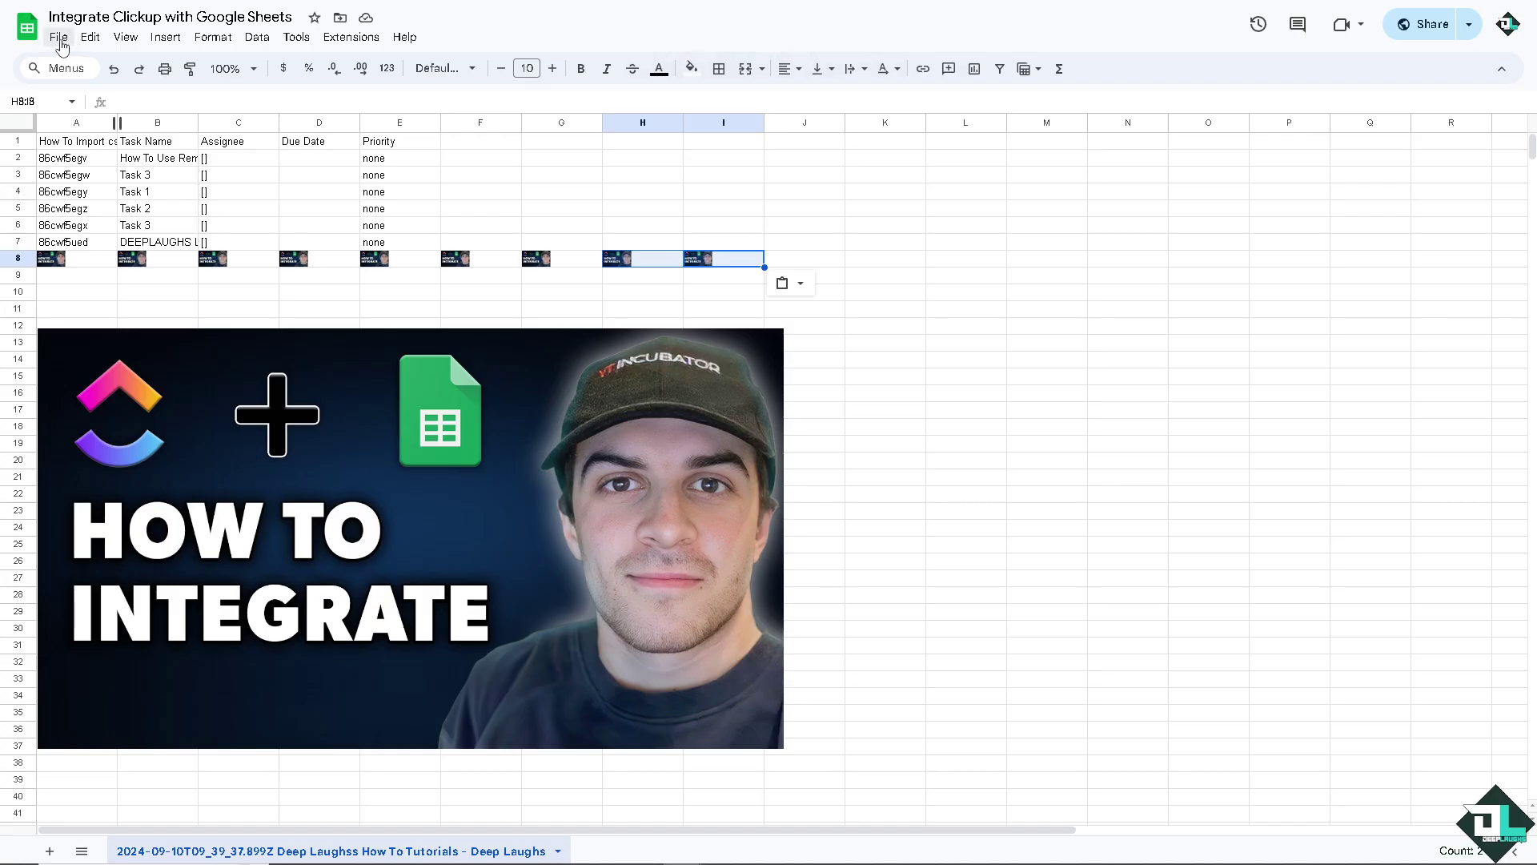
- Download the 'Integrate Clickup with Google Sheets' sheet as Comma Separated Values (.csv)
{"action": "left_click", "coordinate": [61, 44]}
{"action": "mouse_move", "coordinate": [196, 241]}
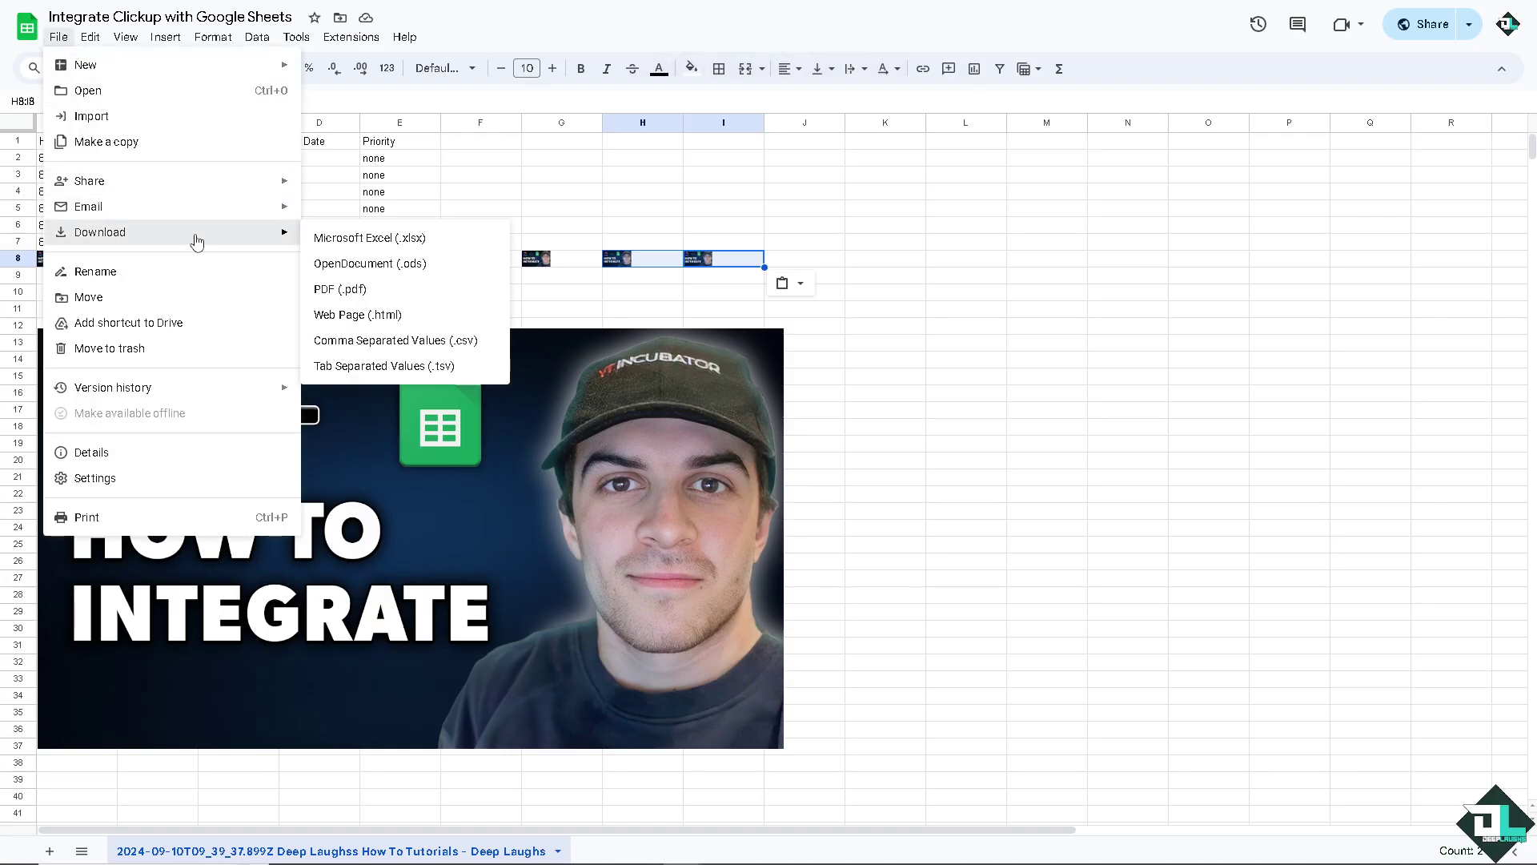
{"action": "left_click", "coordinate": [352, 341]}
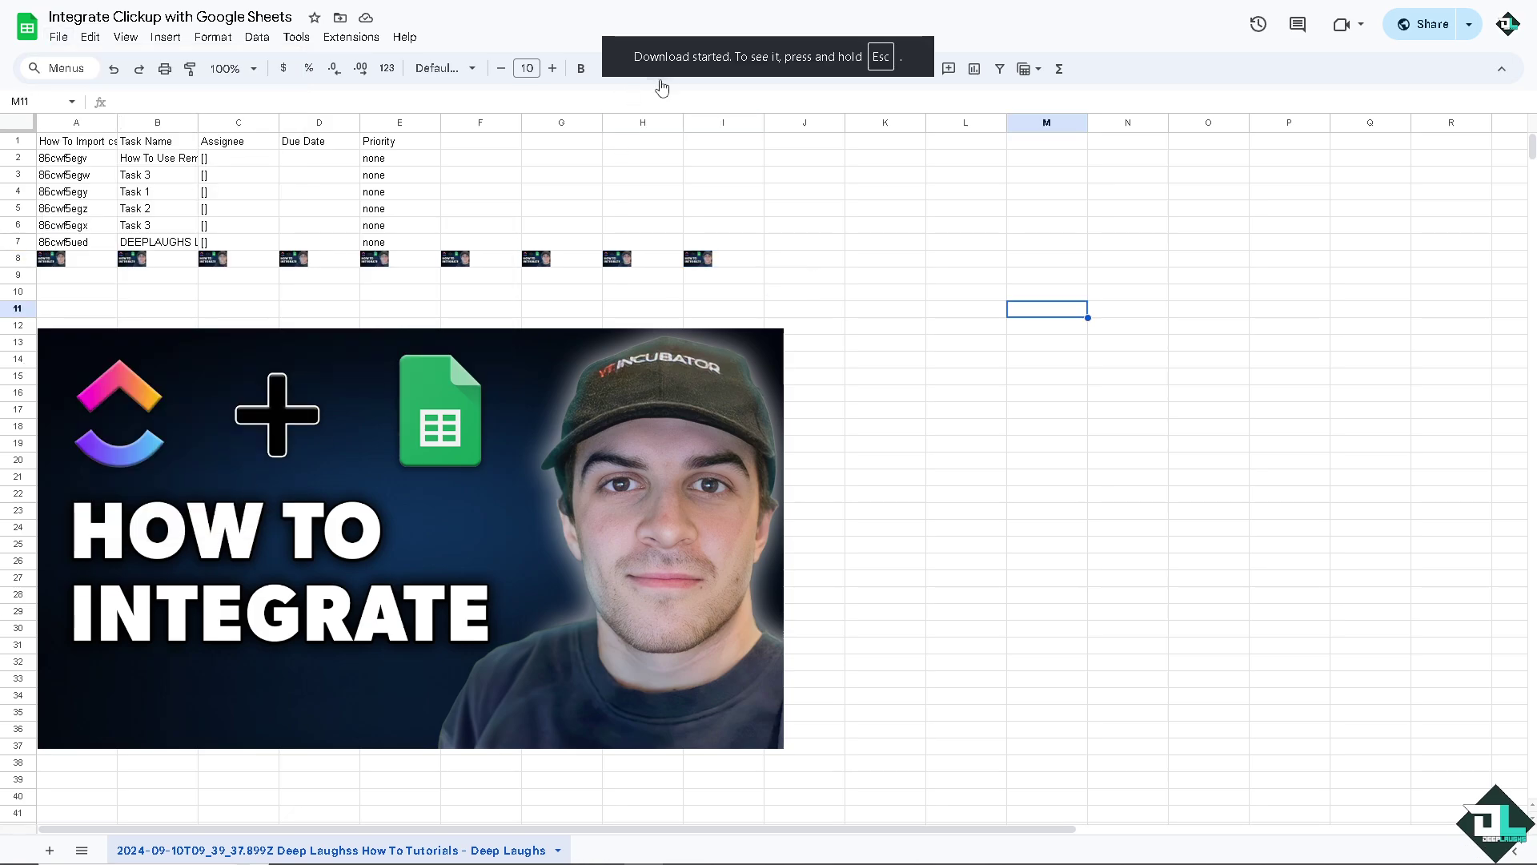
- Upload the downloaded CSV file into the Import any spreadsheet dialog
{"action": "left_click", "coordinate": [805, 192]}
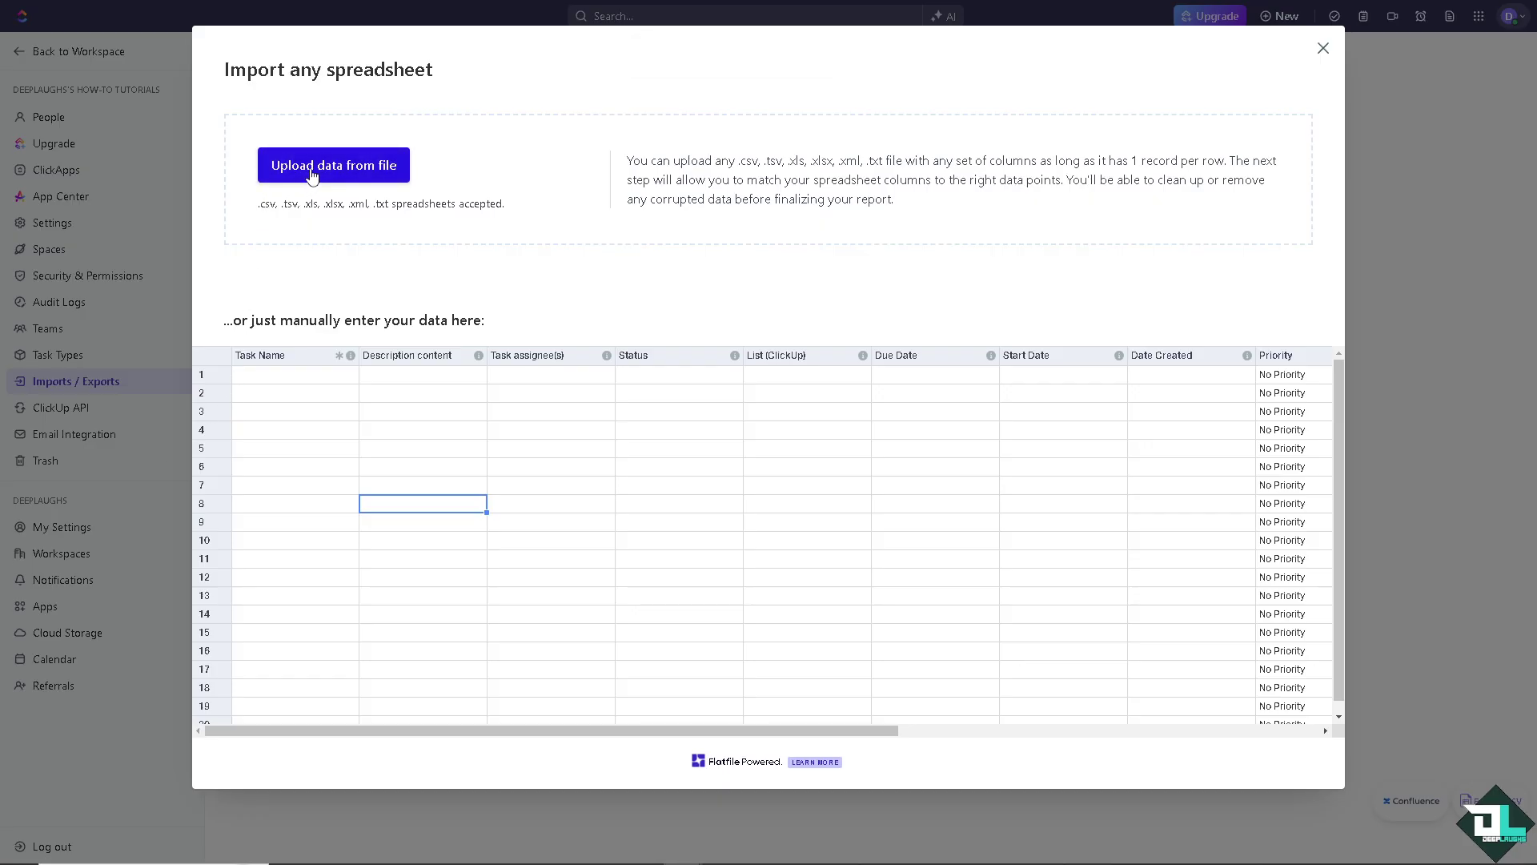
{"action": "left_click", "coordinate": [313, 177]}
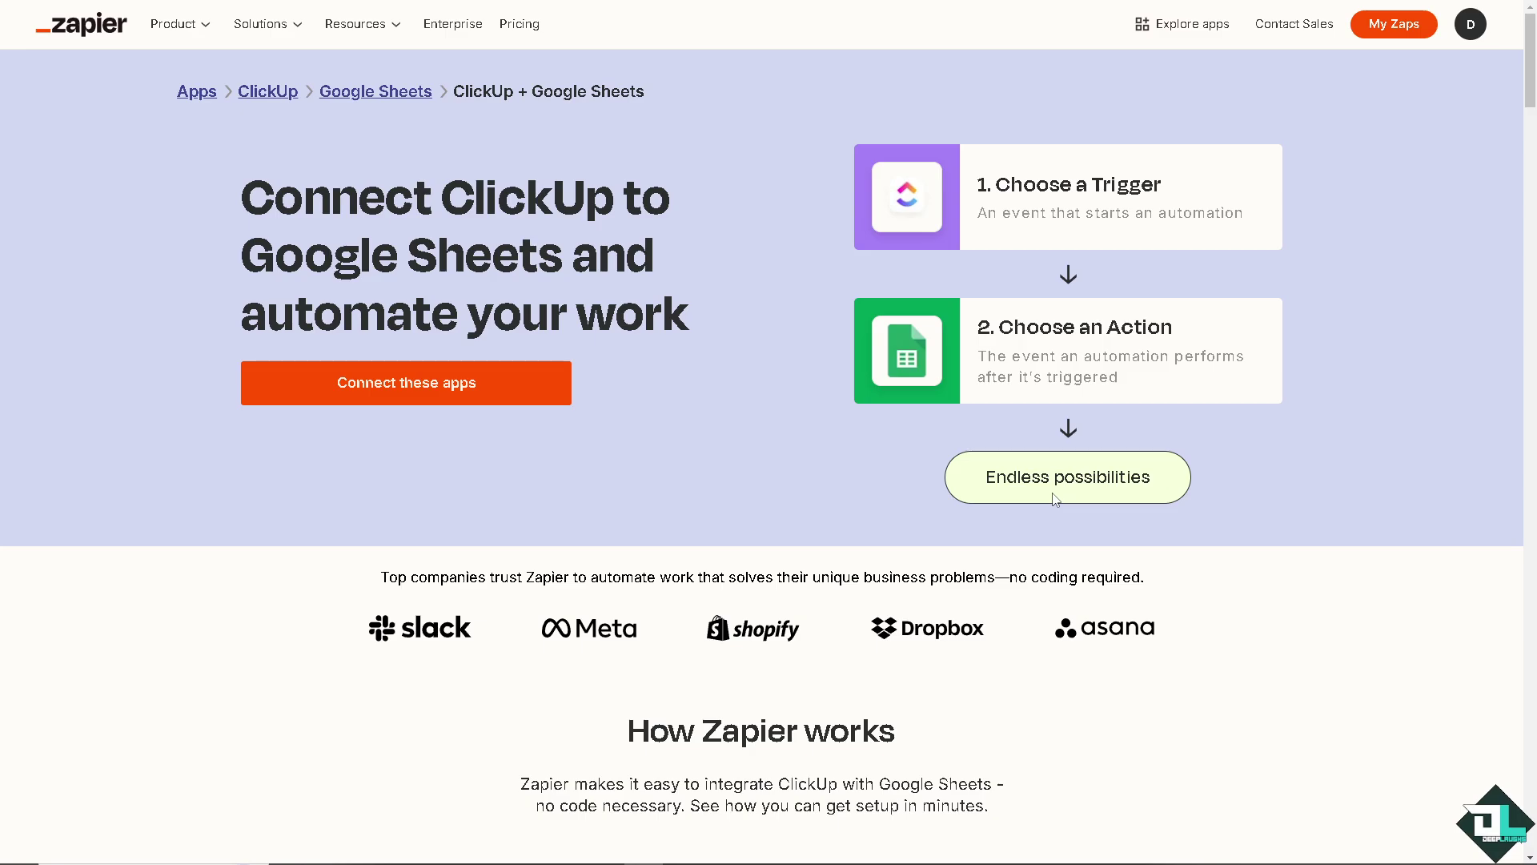
- Create a ClickUp-to-Google Sheets zap named 'How to Integrate Clickup with Google Sheets'
{"action": "left_click", "coordinate": [459, 387]}
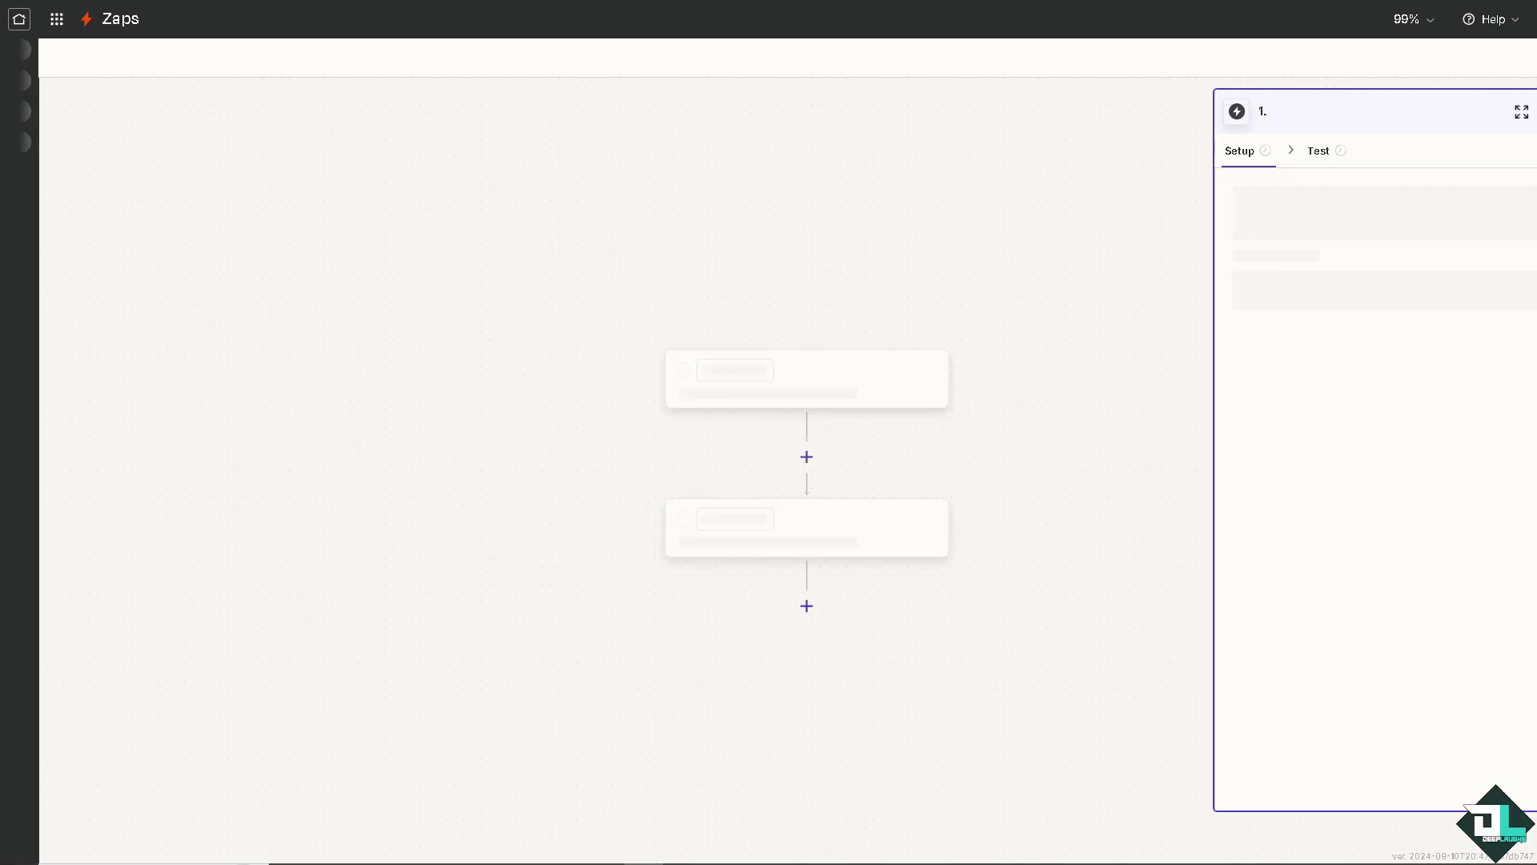
{"action": "left_click", "coordinate": [809, 23]}
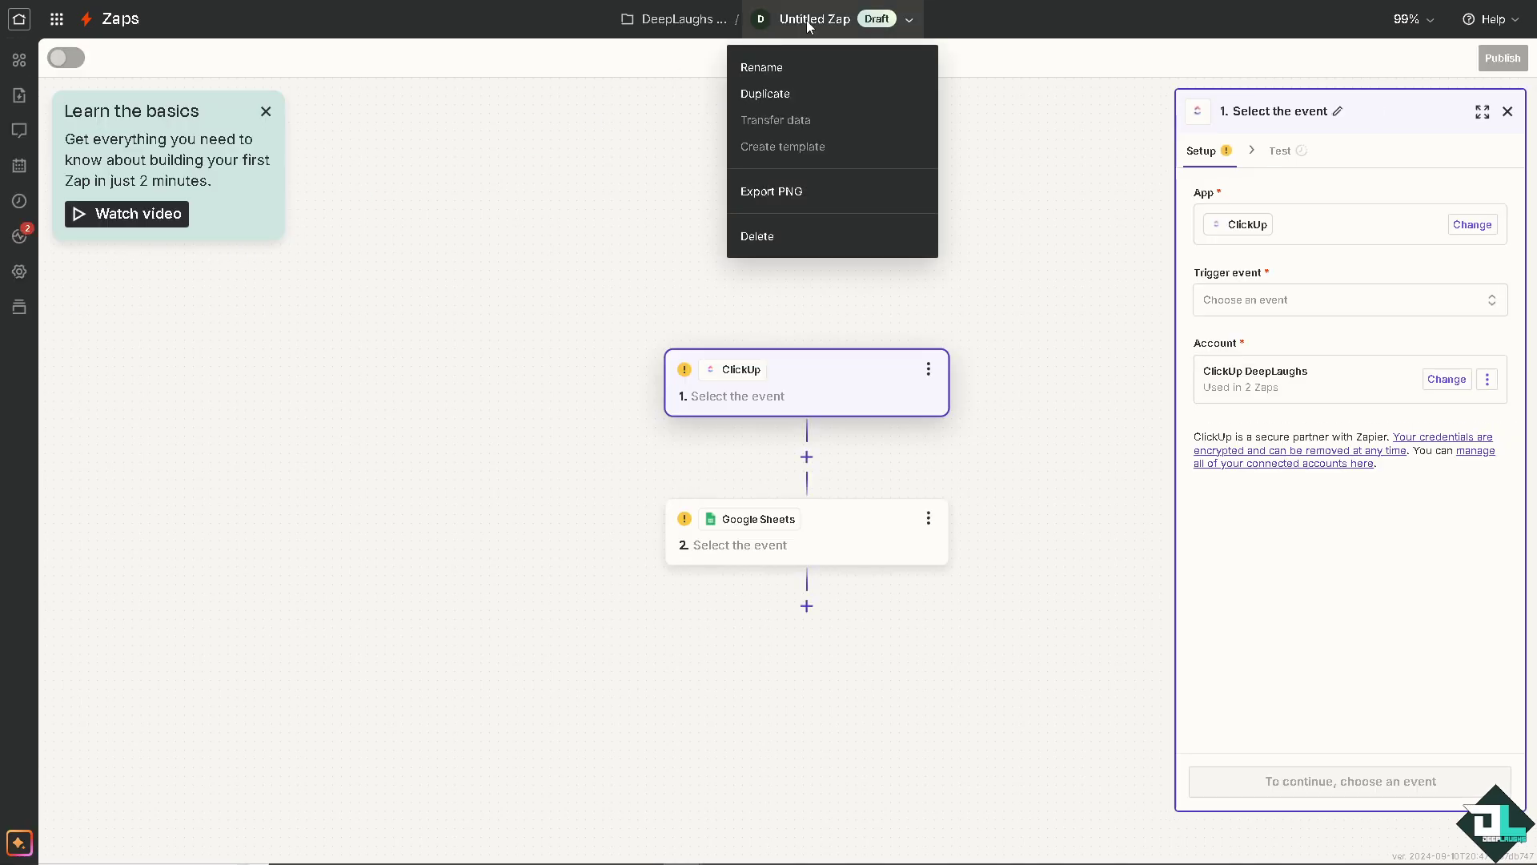
{"action": "left_click", "coordinate": [762, 68]}
{"action": "type", "text": "How to Integrate Clickup with Google Sheets"}
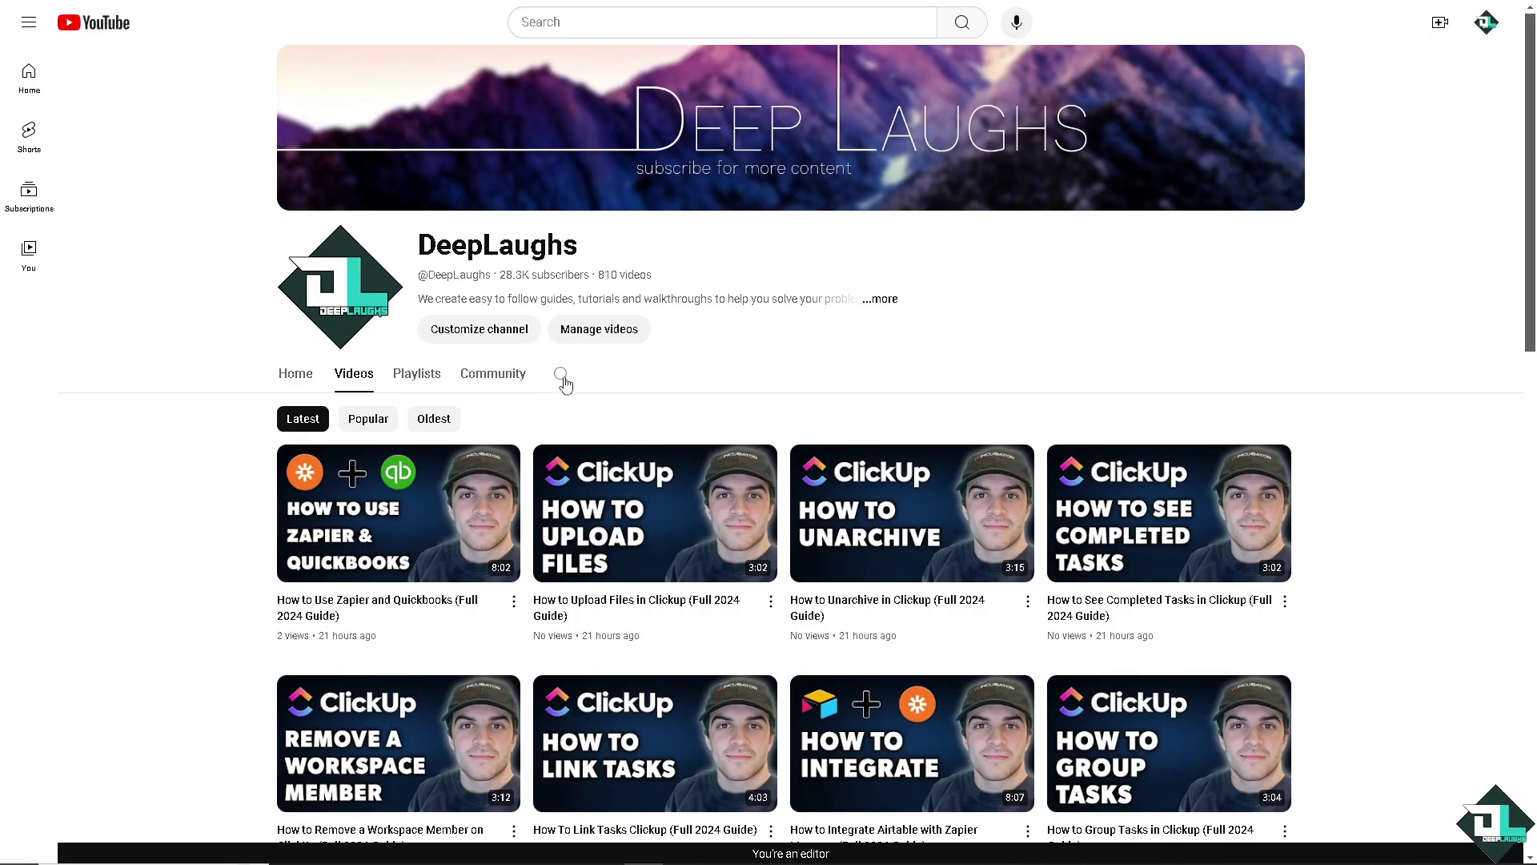
- Search the YouTube channel's videos for 'zapier'
{"action": "left_click", "coordinate": [561, 376]}
{"action": "type", "text": "zapier"}
{"action": "key", "text": "Return"}
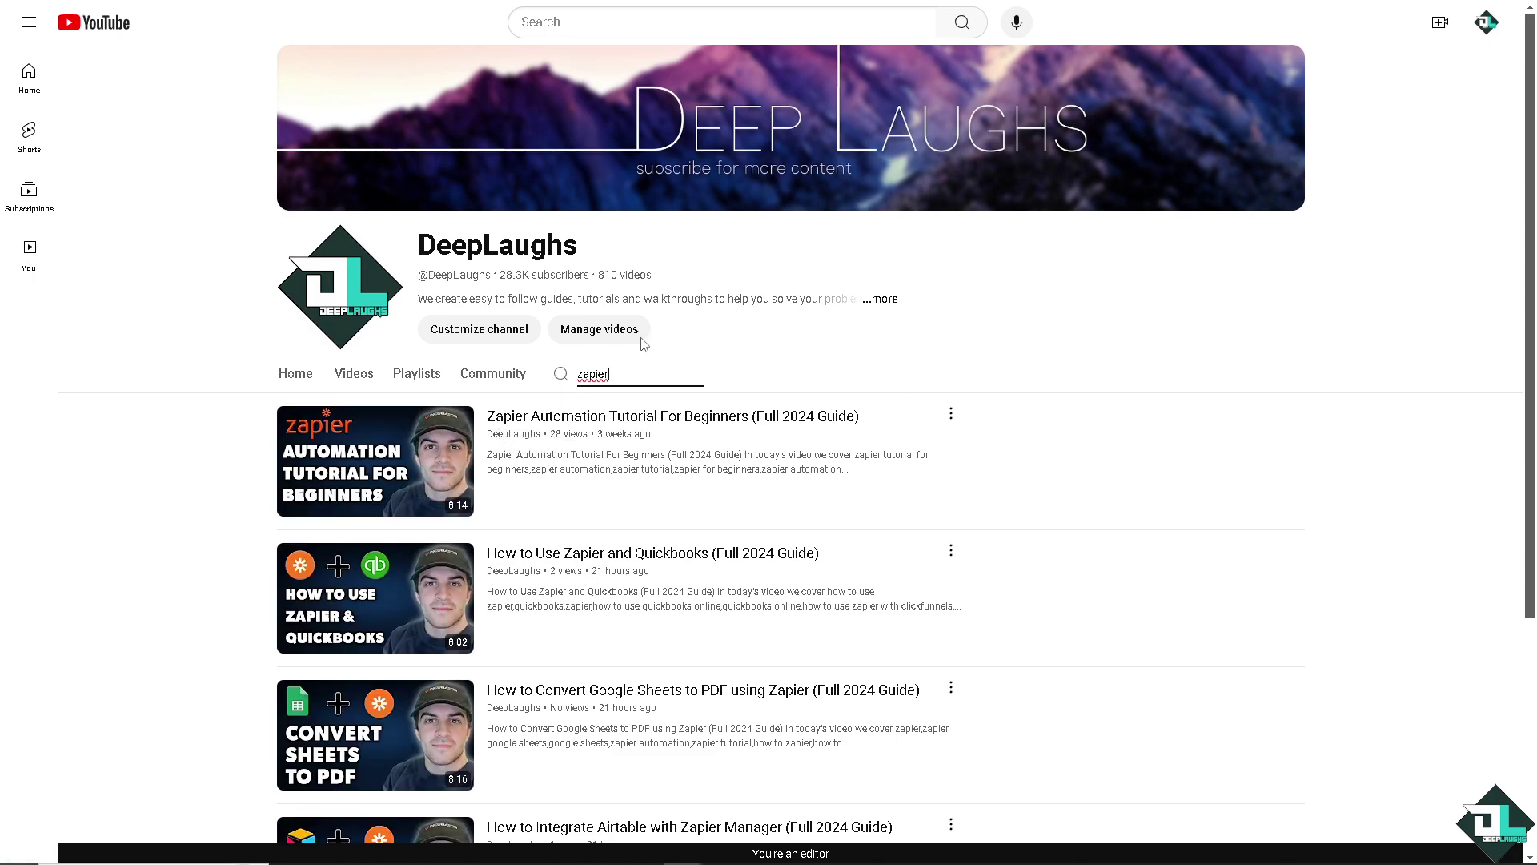
- Open and close the channel's About details twice
{"action": "left_click", "coordinate": [884, 300]}
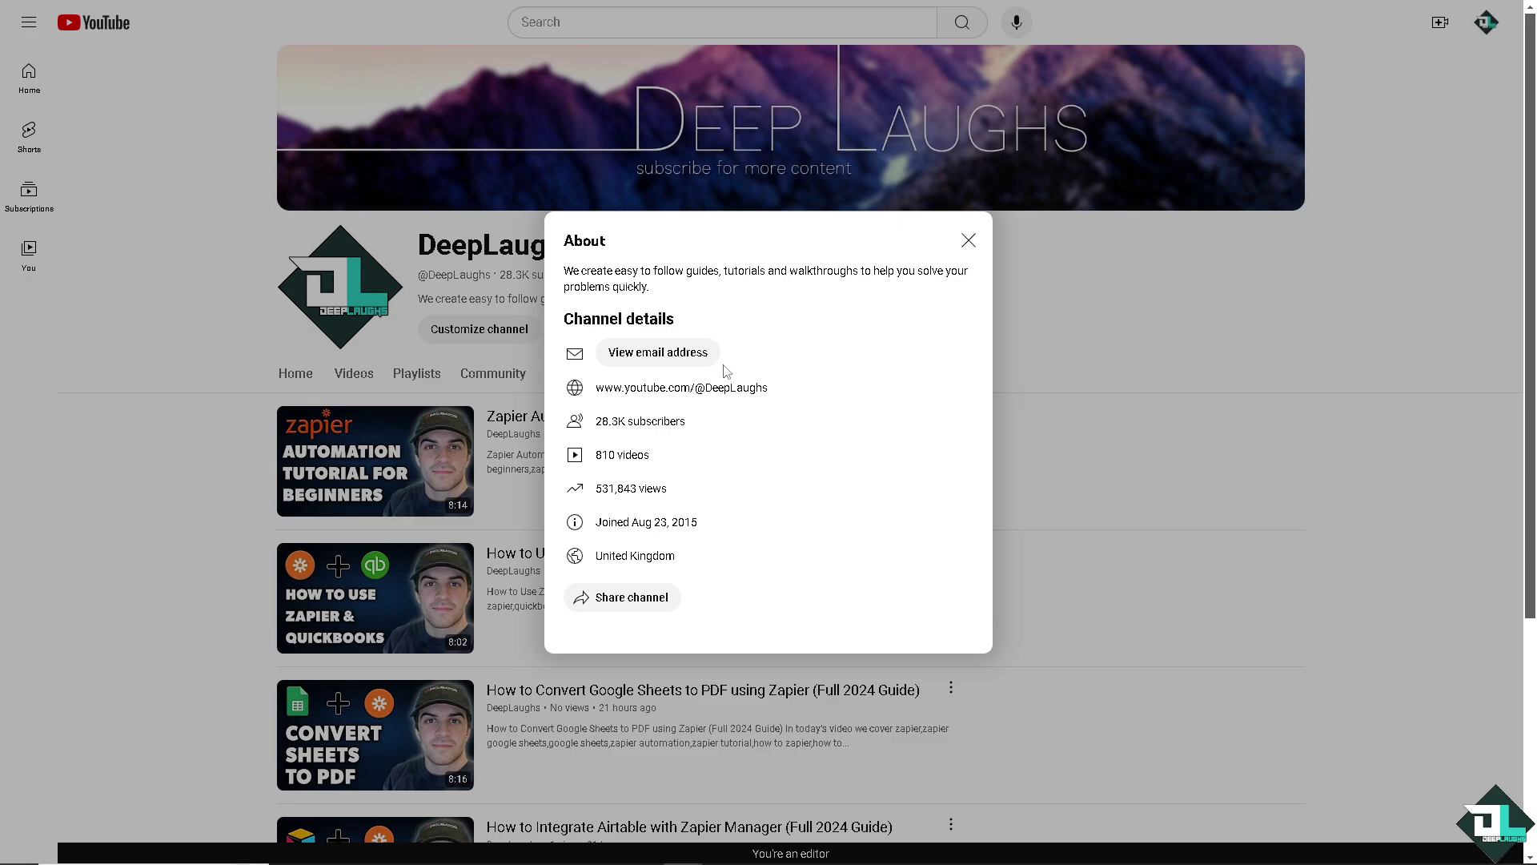
{"action": "left_click", "coordinate": [968, 240]}
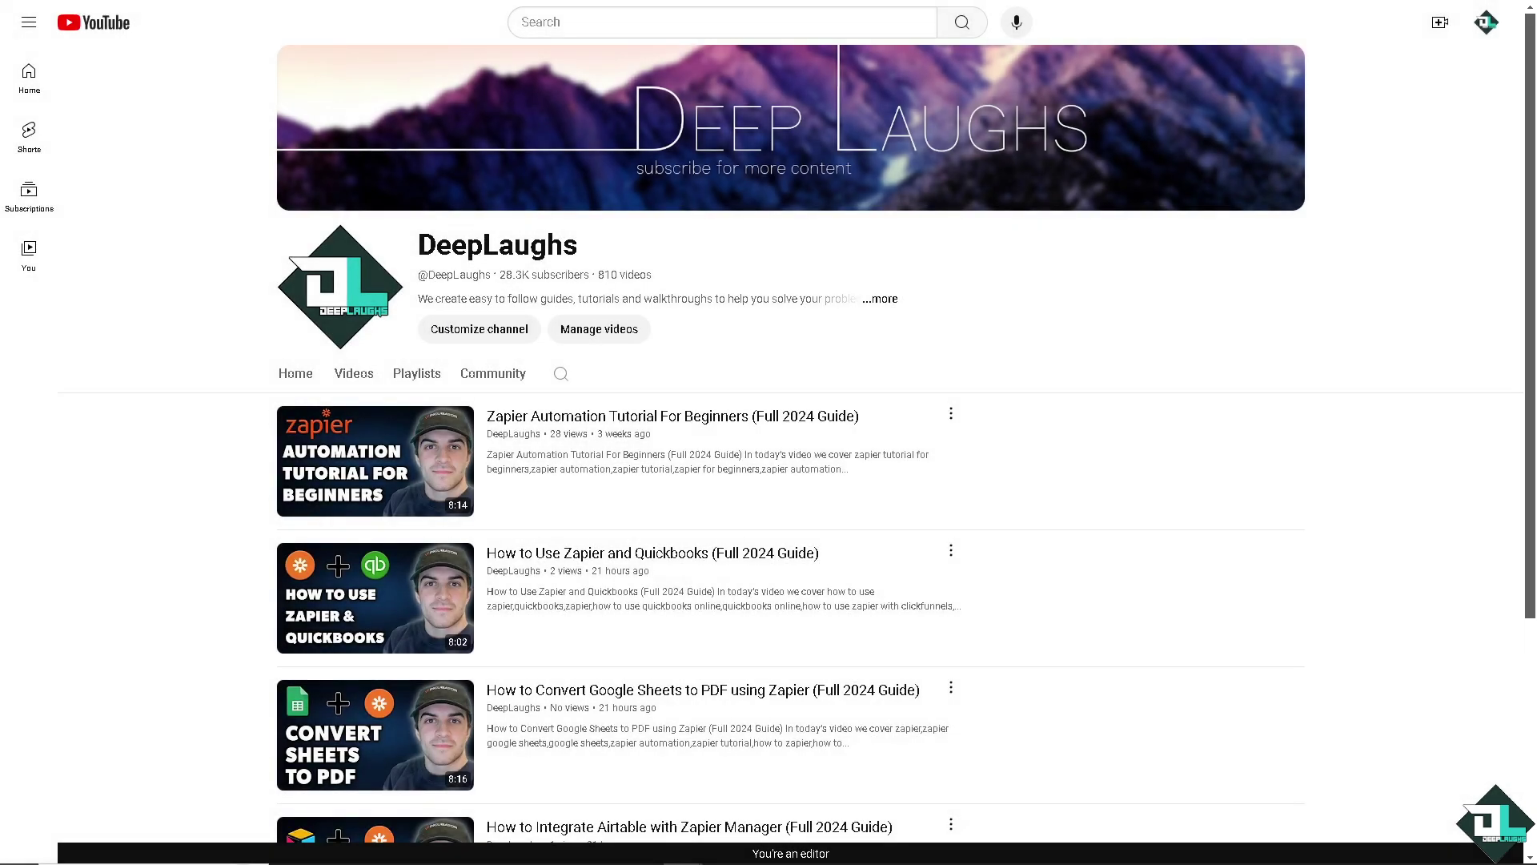
{"action": "left_click", "coordinate": [881, 300]}
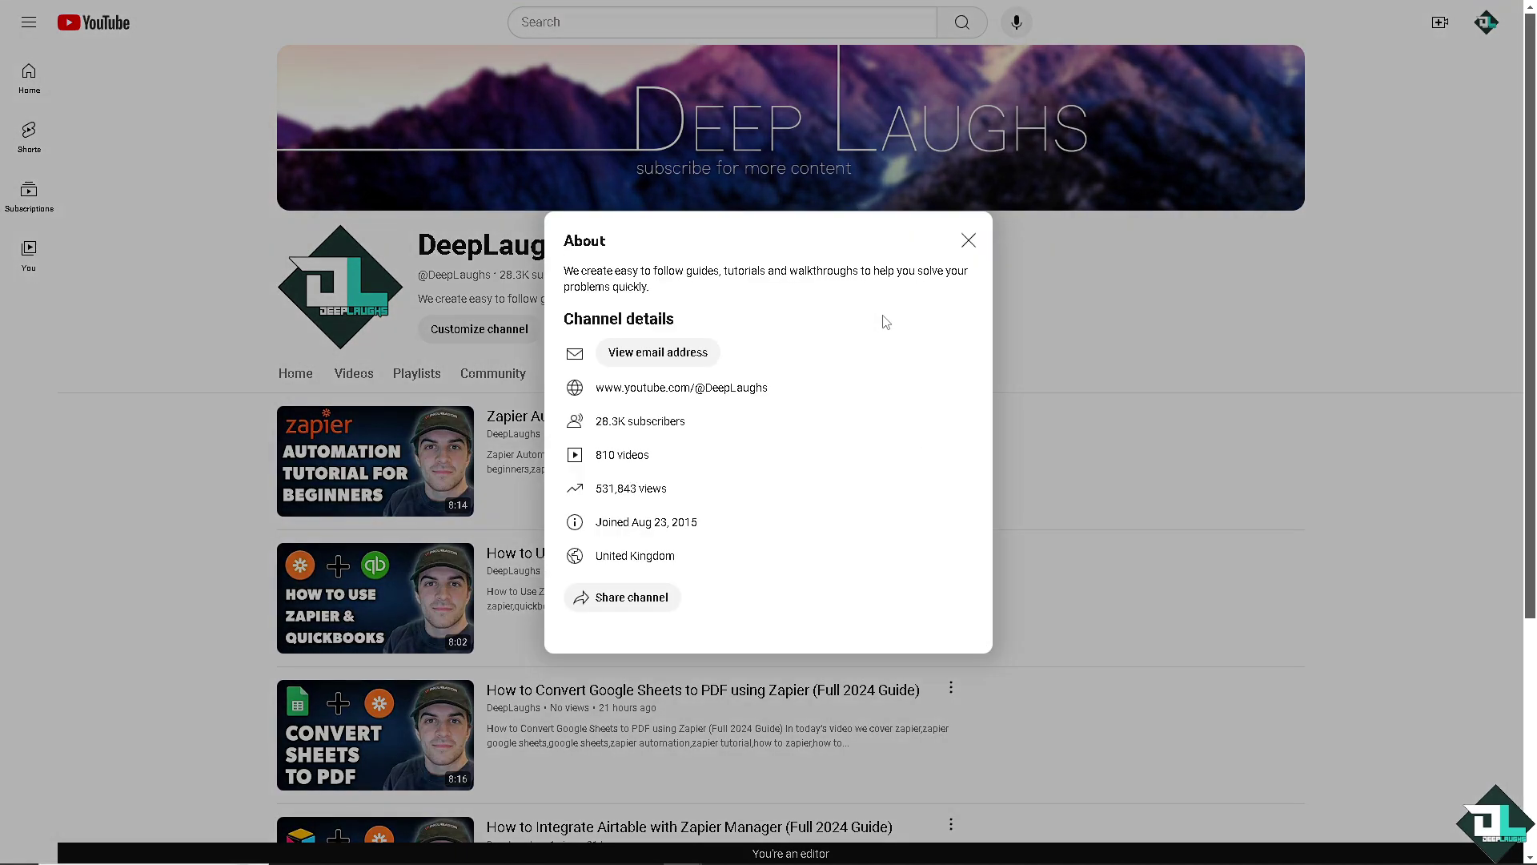
{"action": "left_click", "coordinate": [968, 240]}
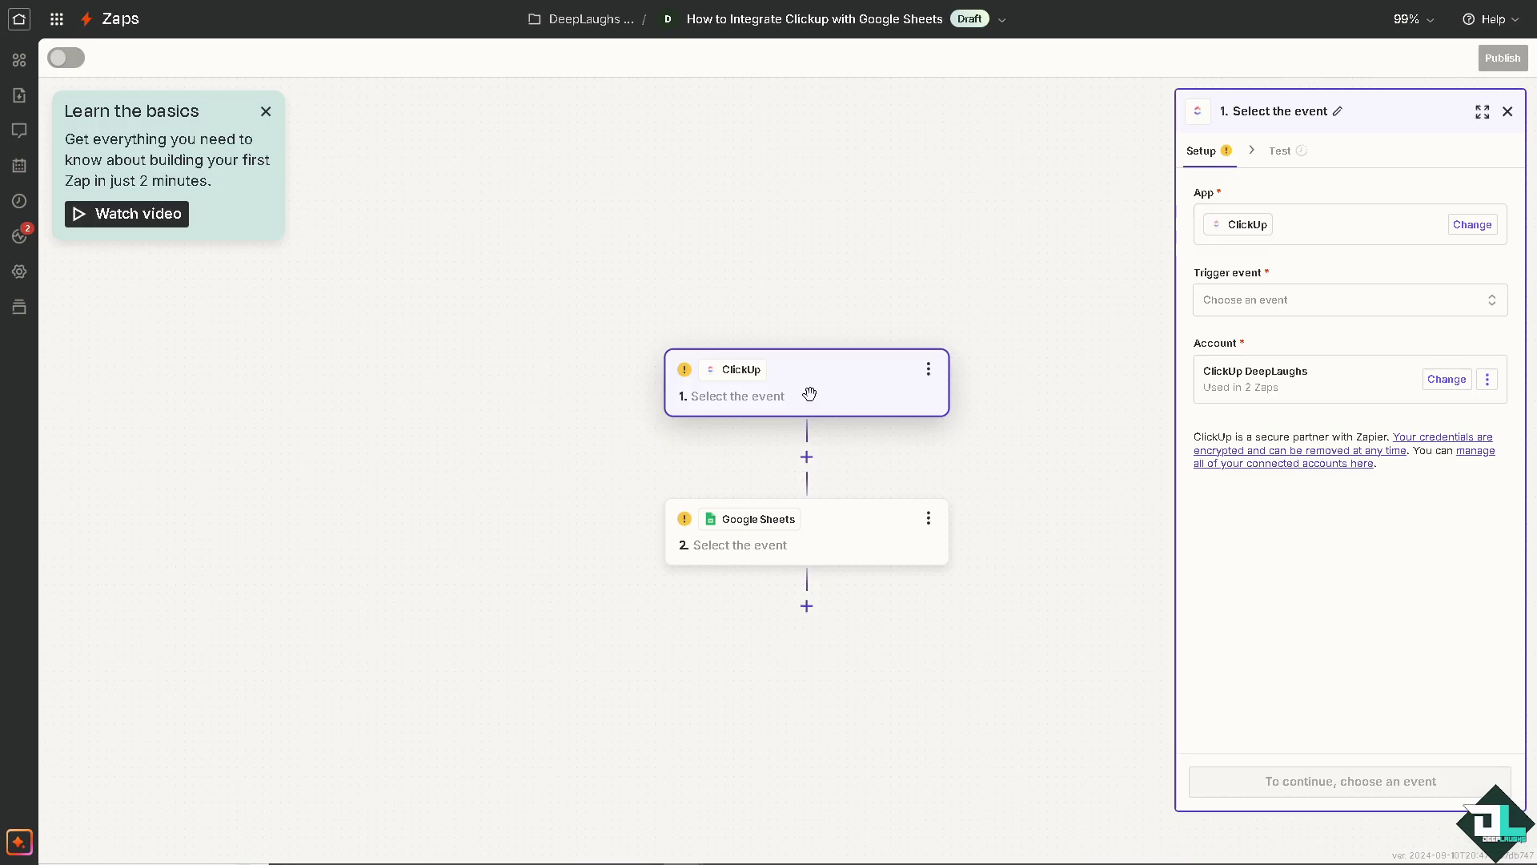
- Set the ClickUp trigger event to 'New Comment on a Task' and continue to configuration
{"action": "left_click", "coordinate": [1256, 309]}
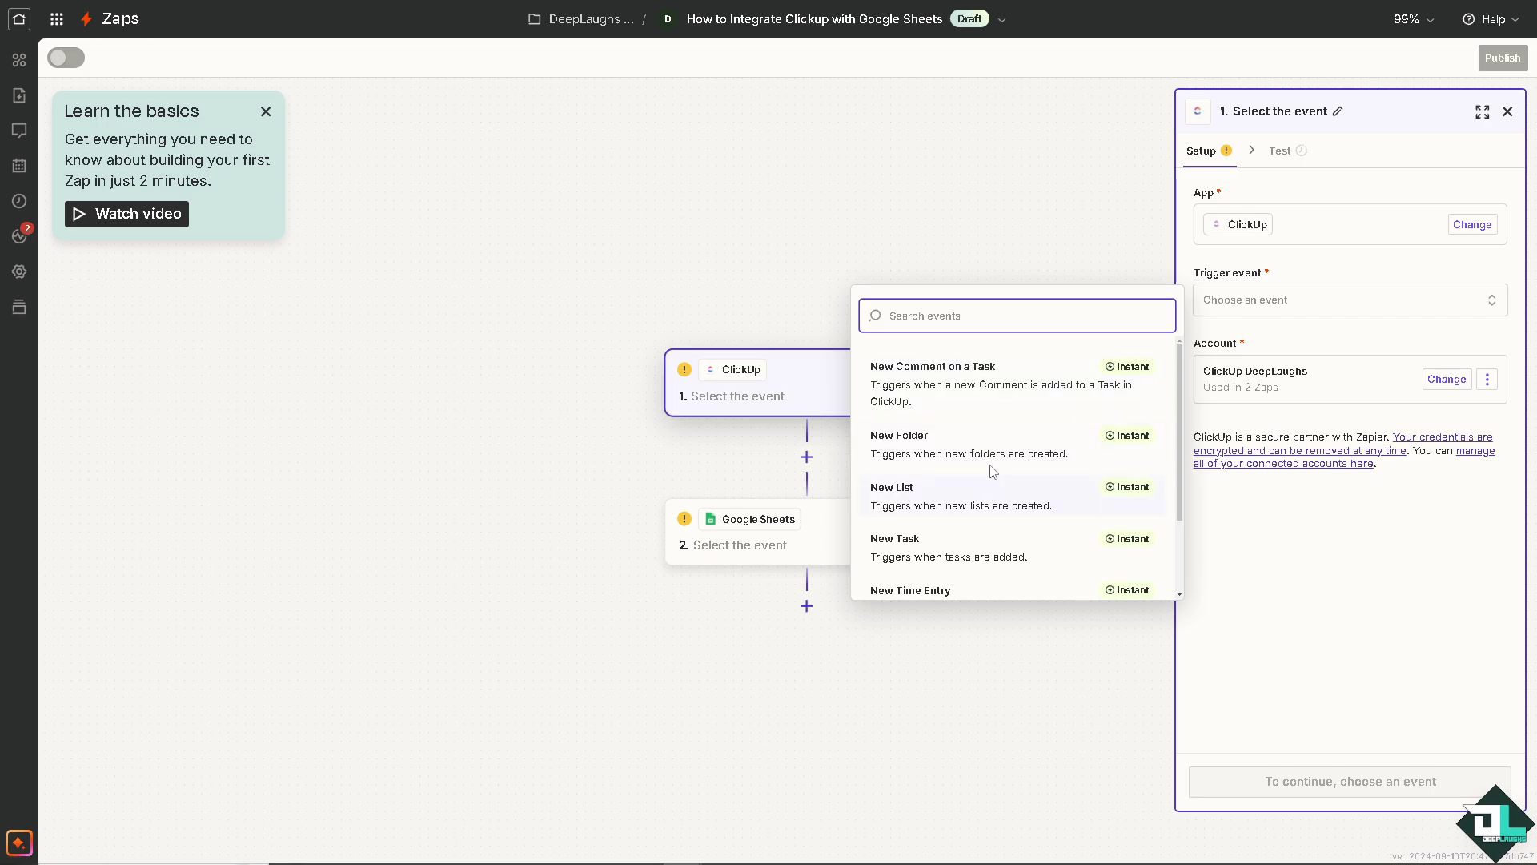
{"action": "left_click", "coordinate": [969, 398]}
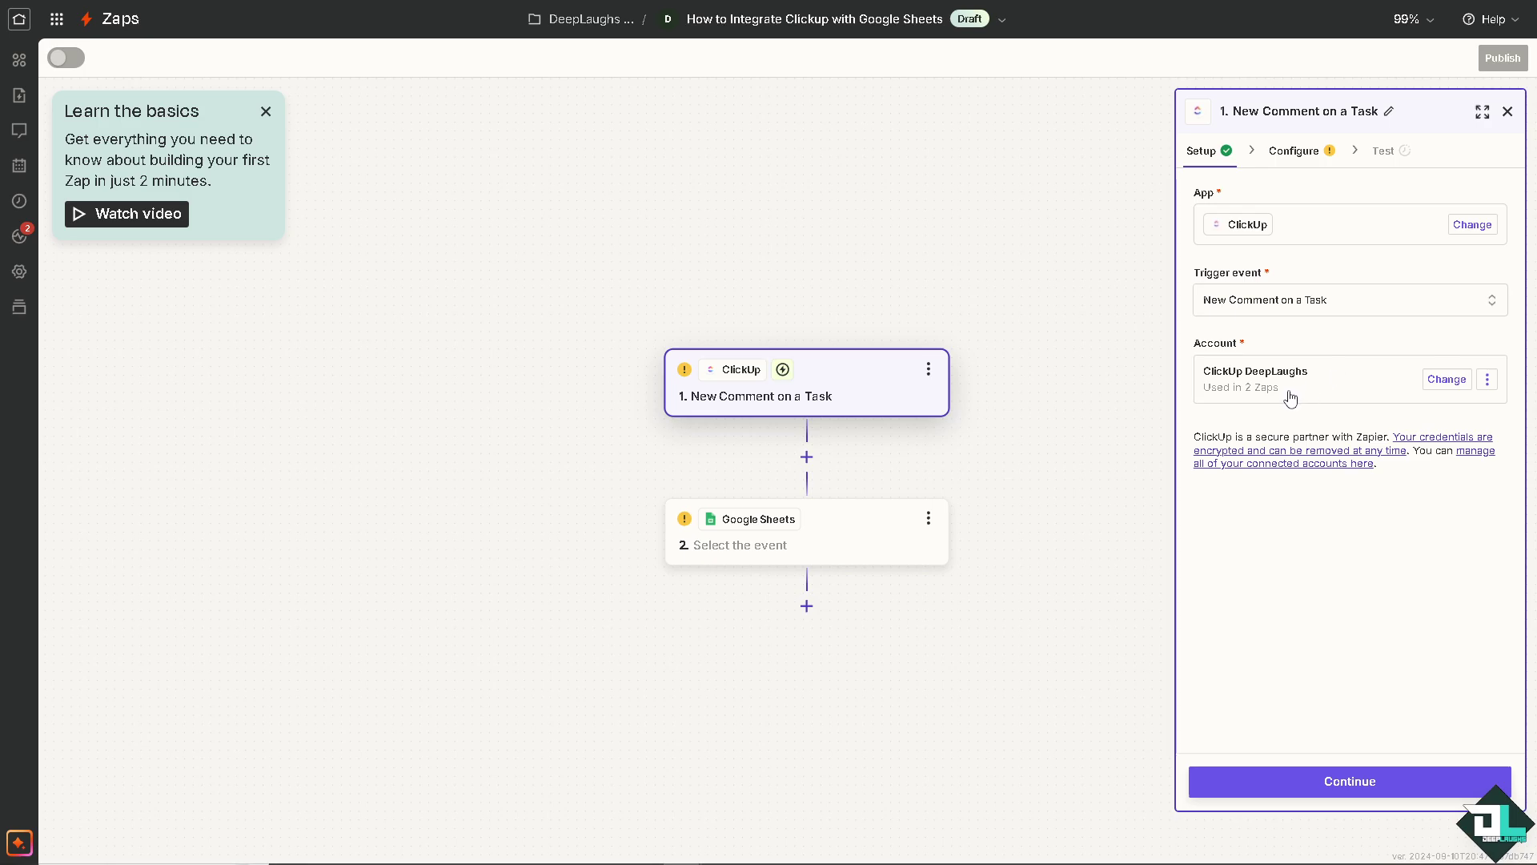
{"action": "left_click", "coordinate": [1291, 784]}
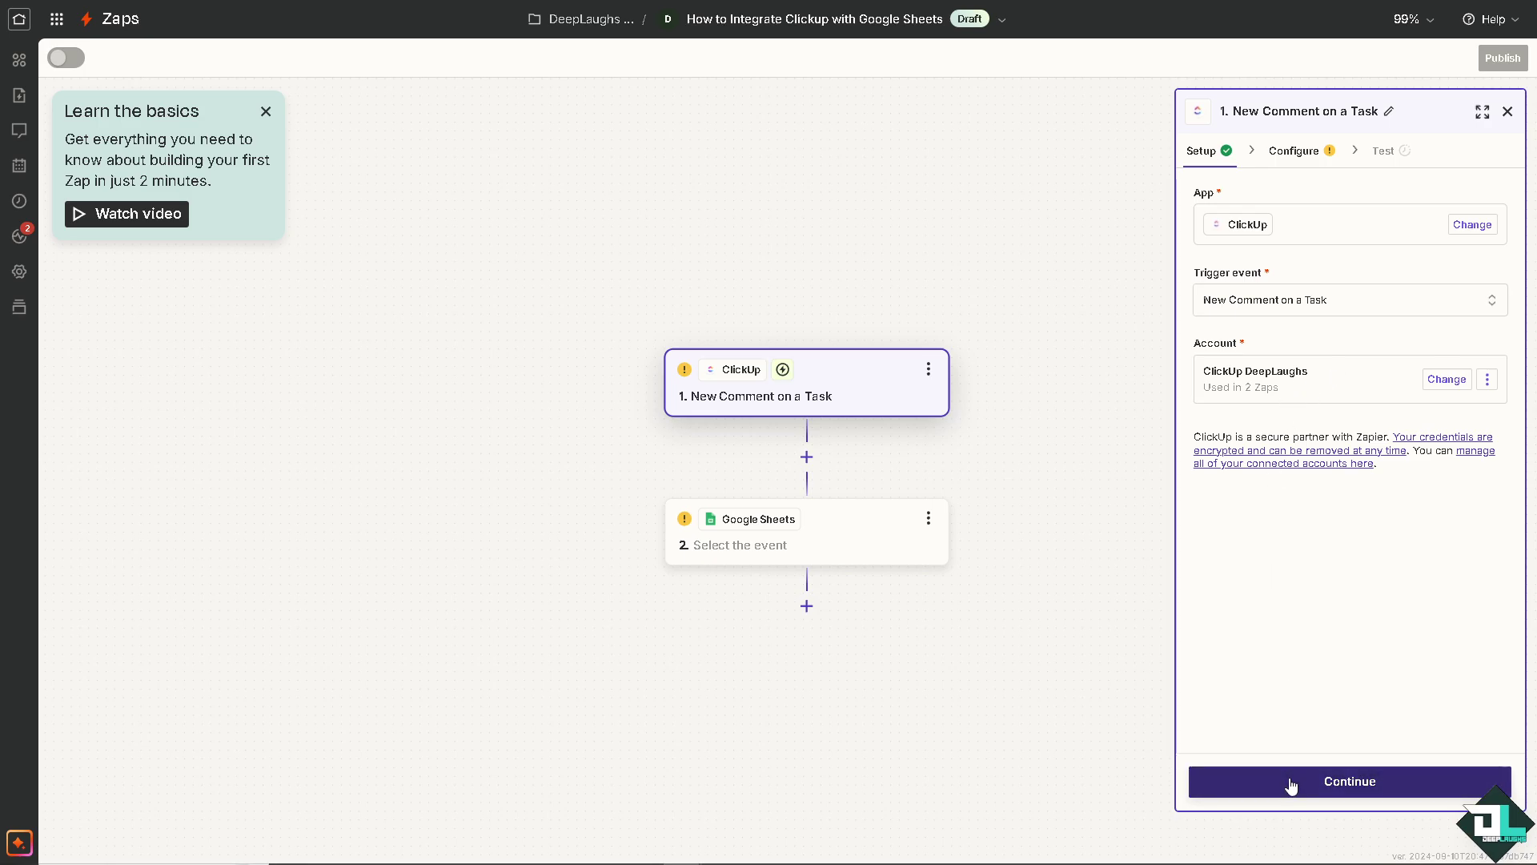
- Point the trigger at the DeepLaughs's How-To Tutorials workspace, DeepLaughs space, No Folder, and the integration list
{"action": "left_click", "coordinate": [1285, 222]}
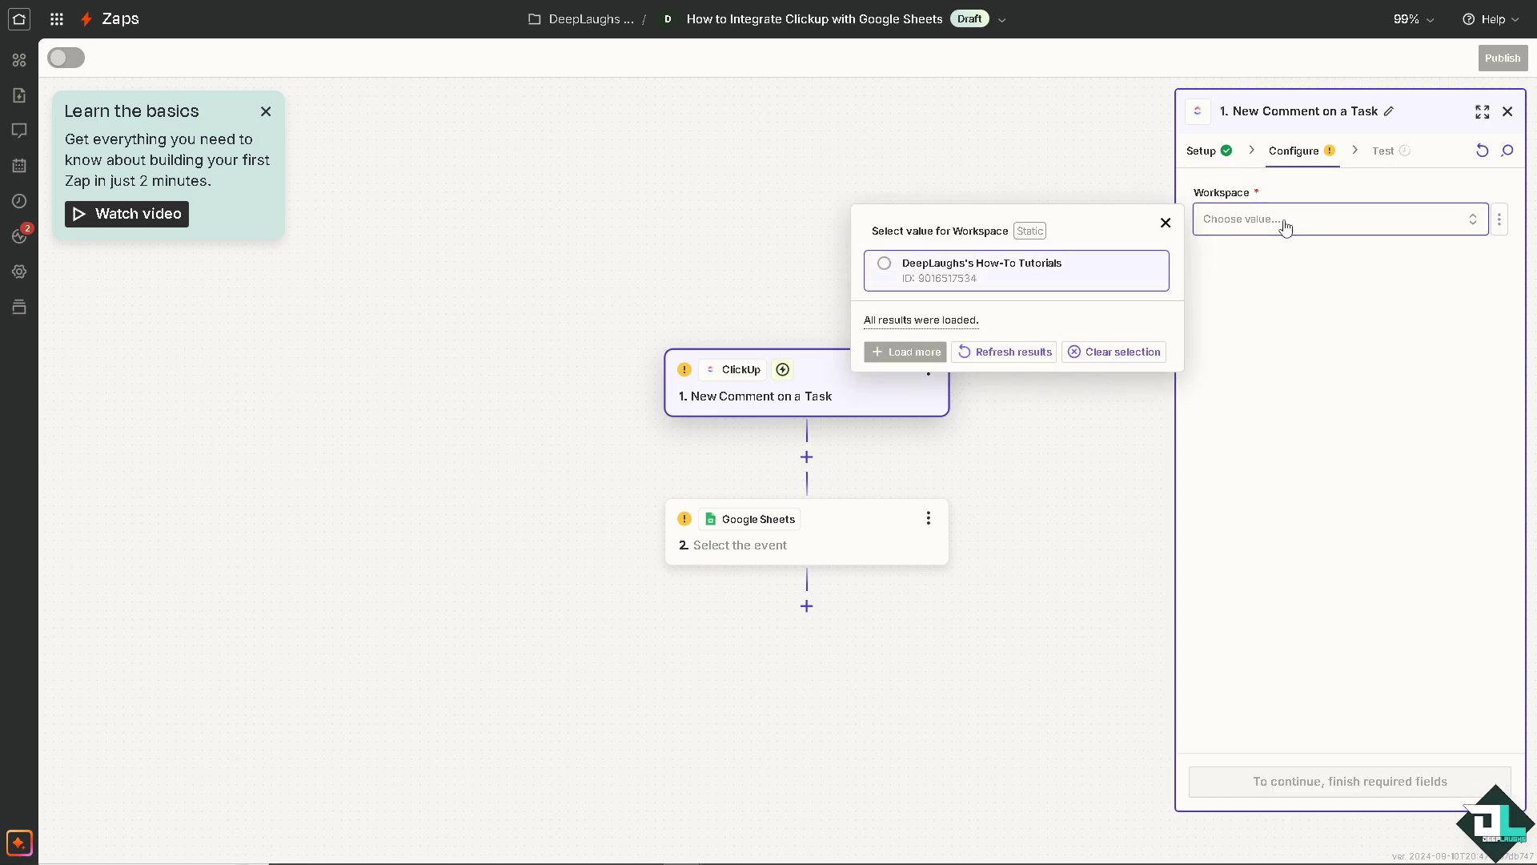
{"action": "left_click", "coordinate": [992, 269]}
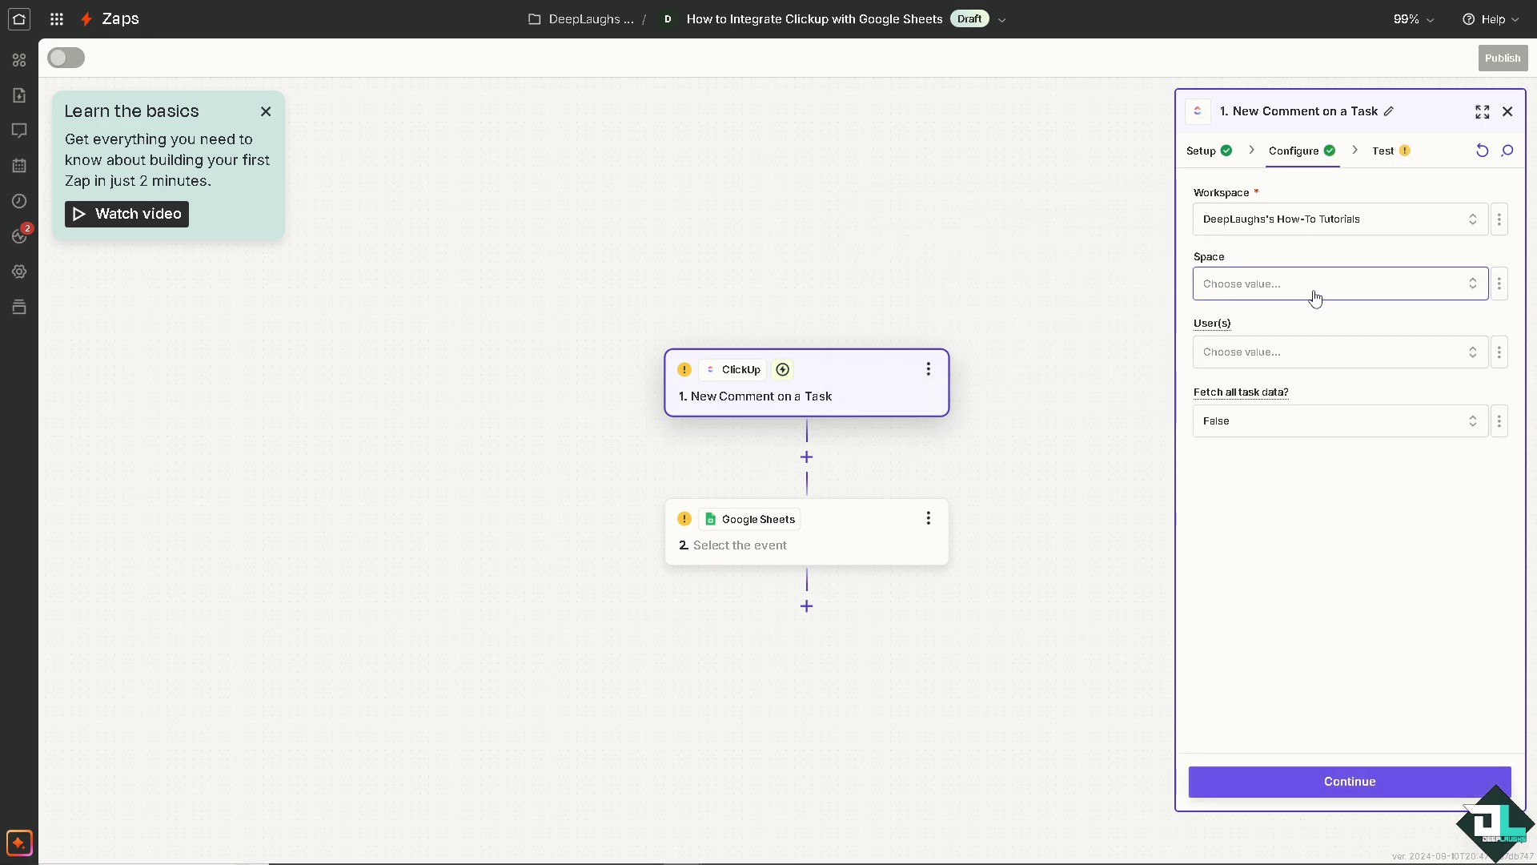
{"action": "left_click", "coordinate": [1315, 287]}
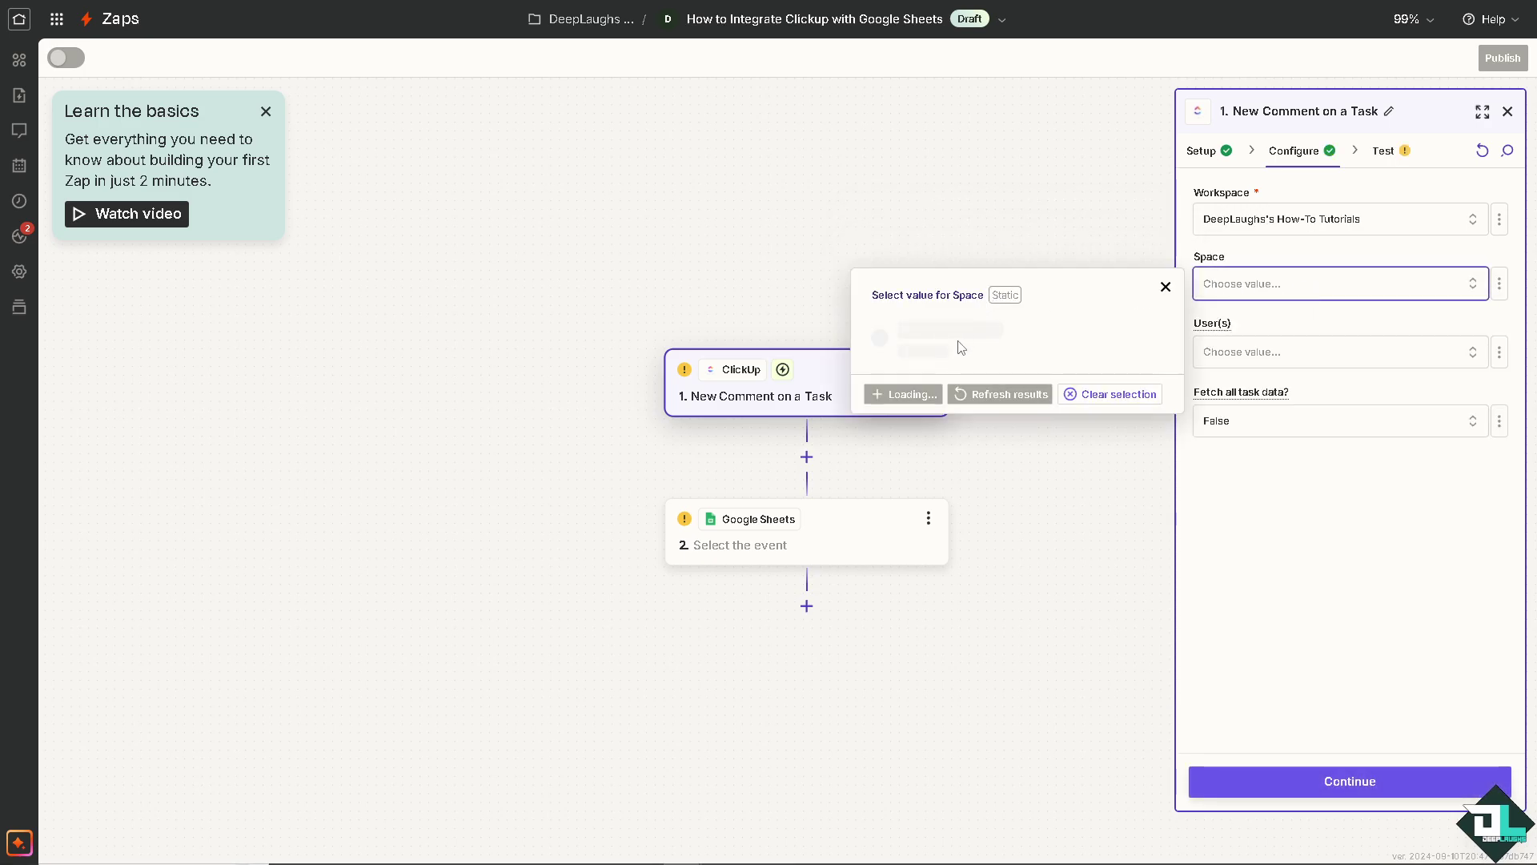
{"action": "left_click", "coordinate": [923, 338]}
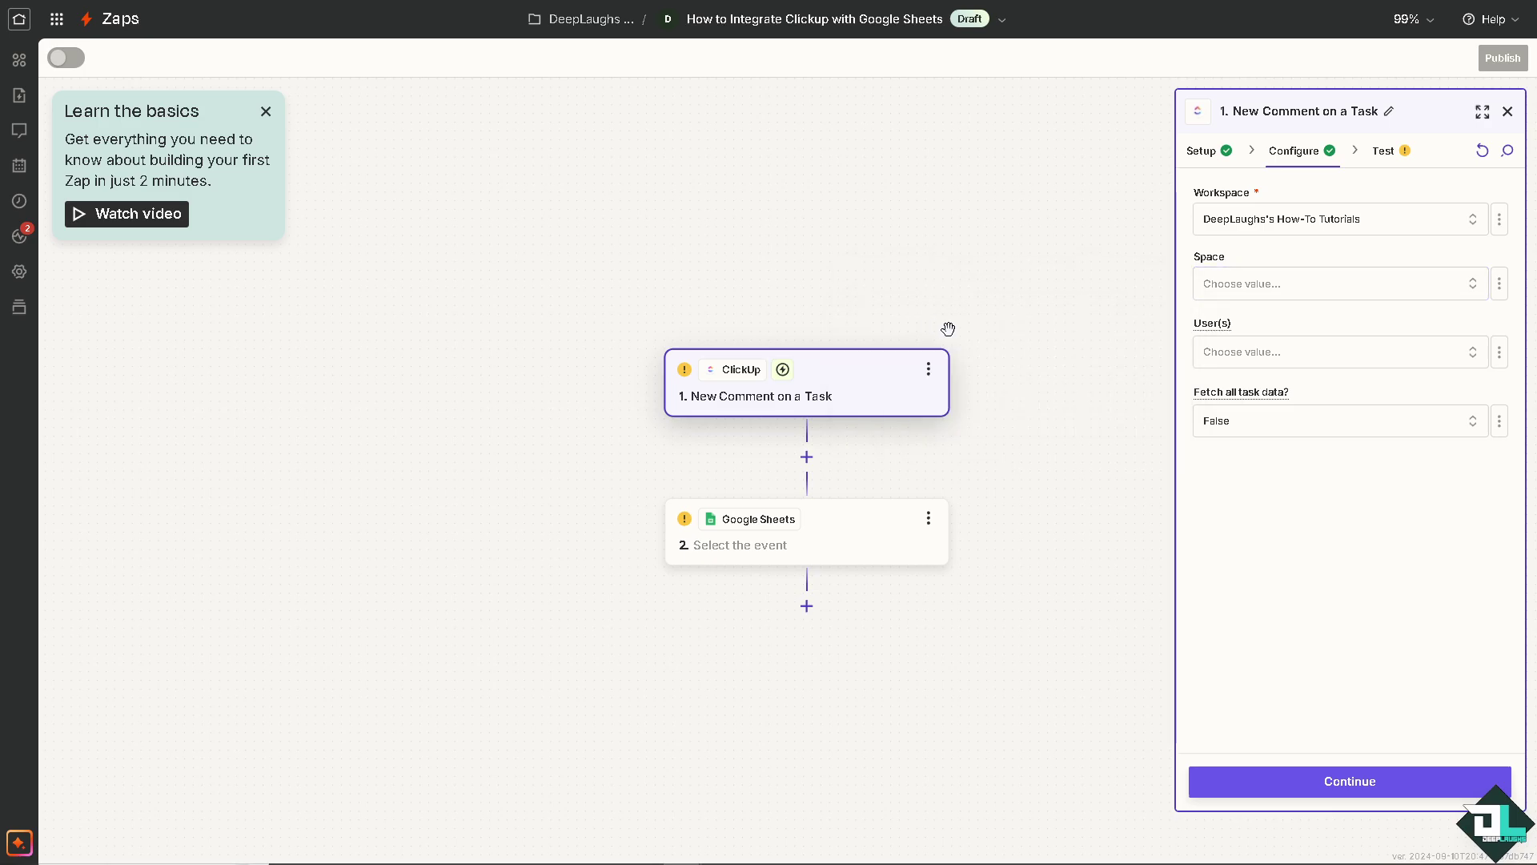
{"action": "left_click", "coordinate": [1276, 349]}
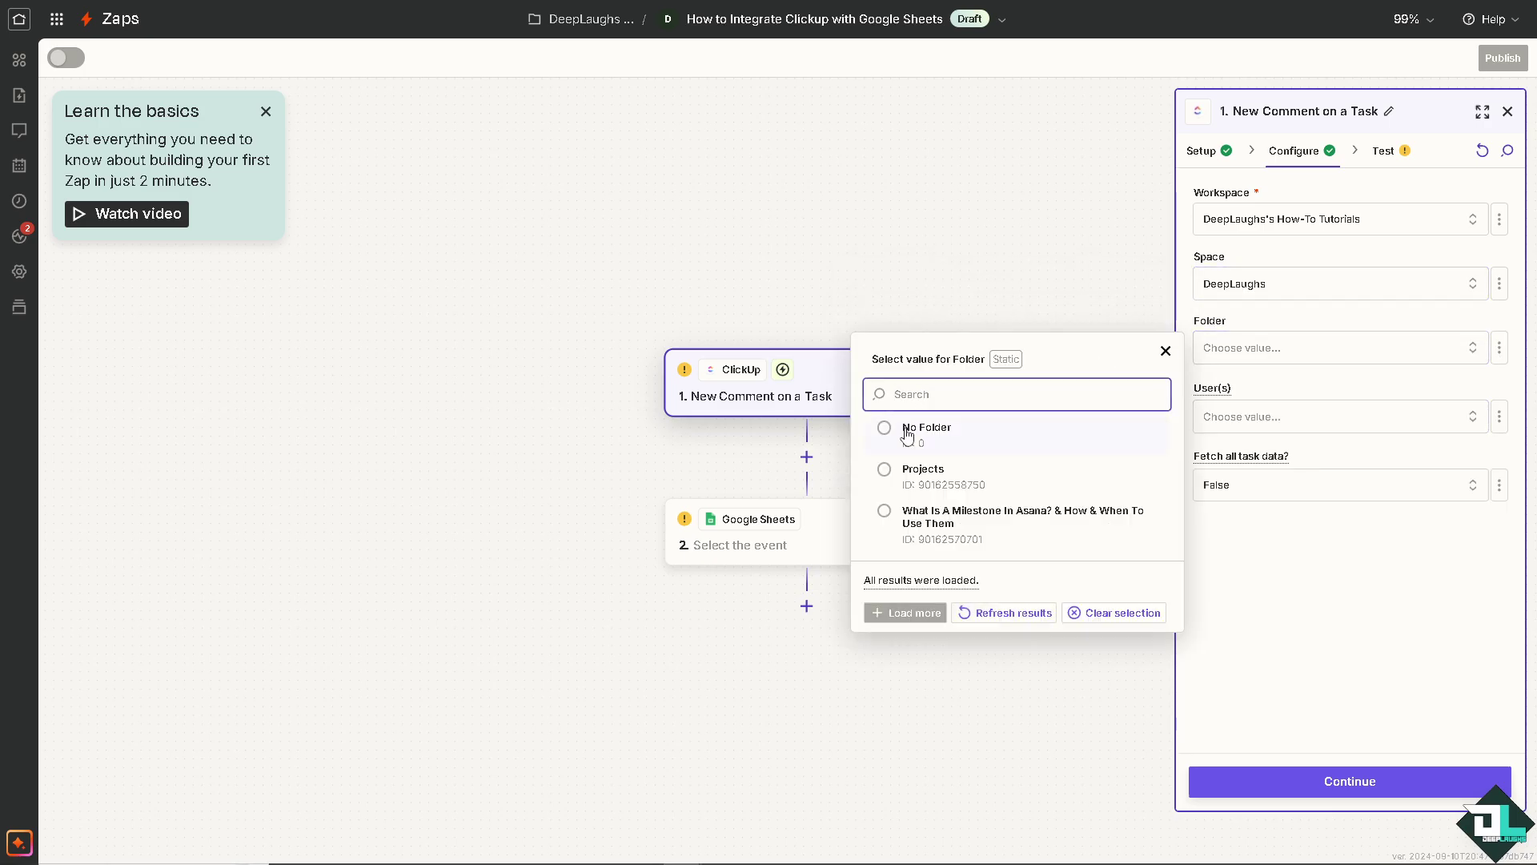
{"action": "left_click", "coordinate": [905, 433]}
{"action": "left_click", "coordinate": [1290, 422]}
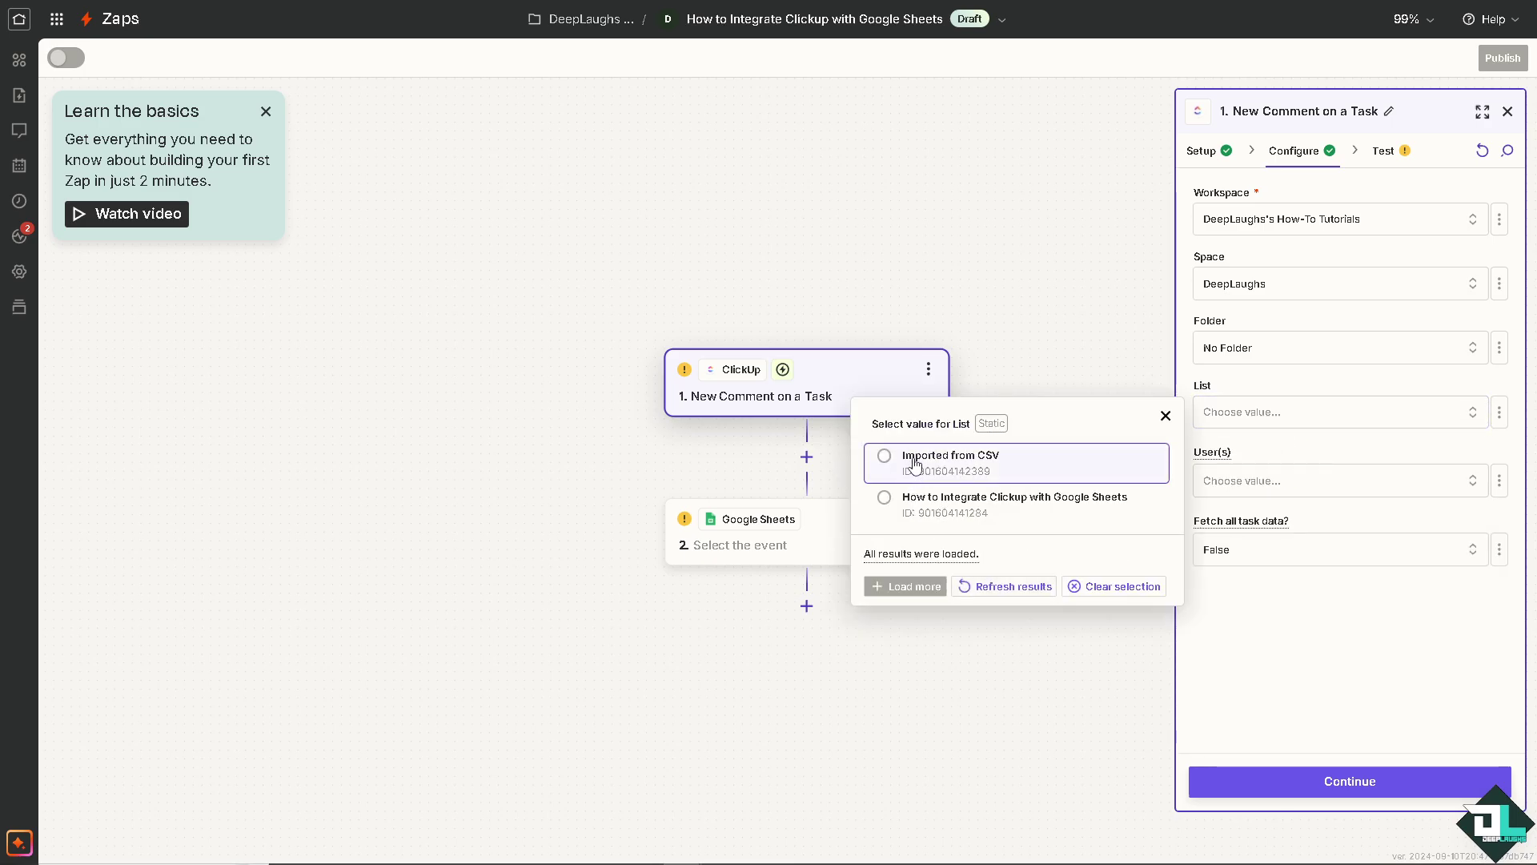
{"action": "left_click", "coordinate": [946, 501]}
- Watch the How to Integrate Clickup with Google Sheets task for the single user, and set Fetch all task data
{"action": "left_click", "coordinate": [1289, 490]}
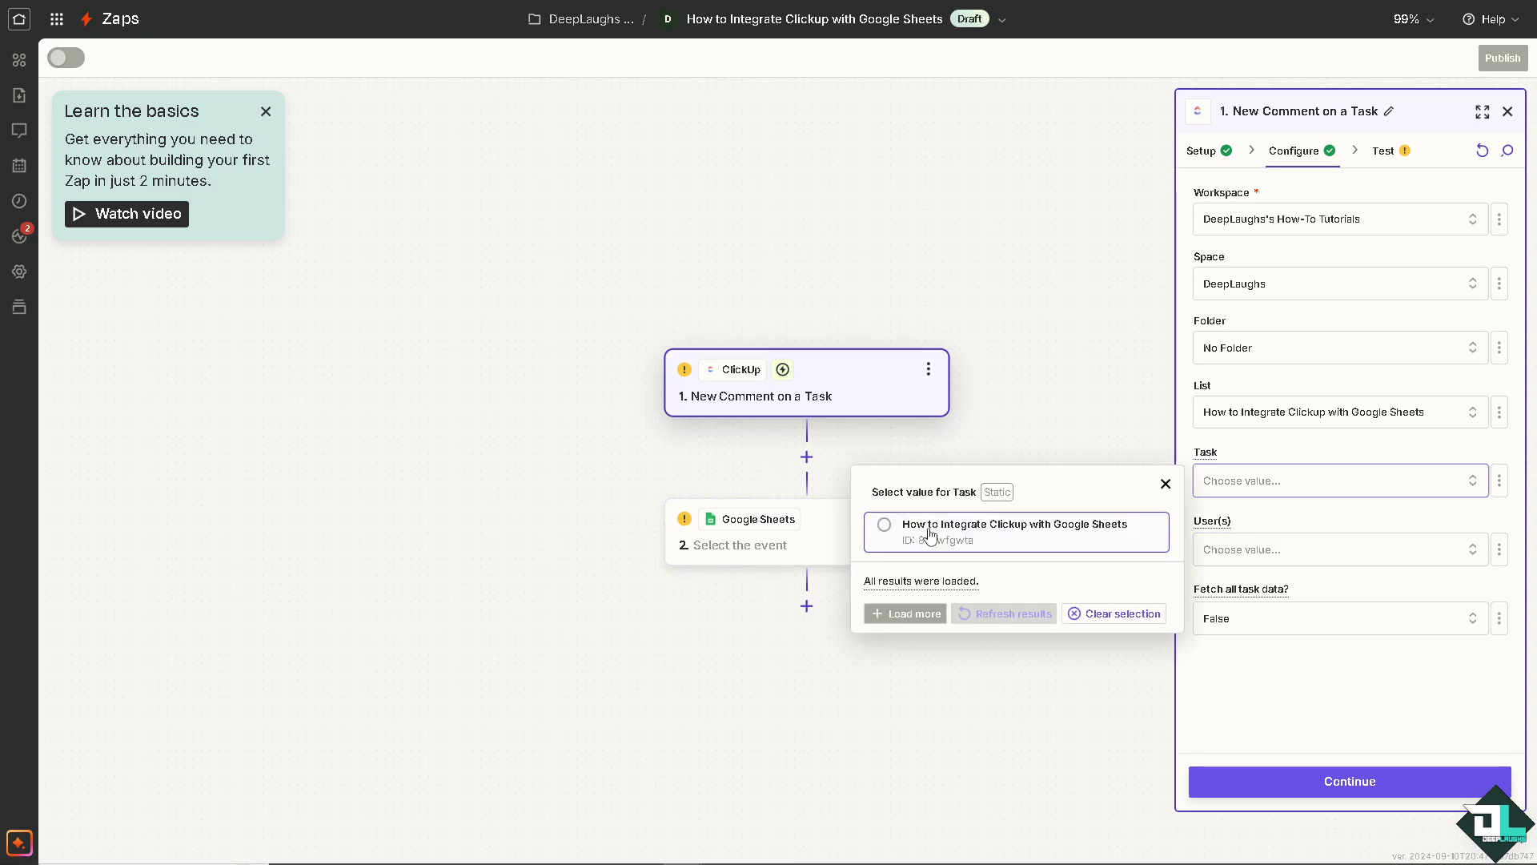
{"action": "left_click", "coordinate": [931, 533]}
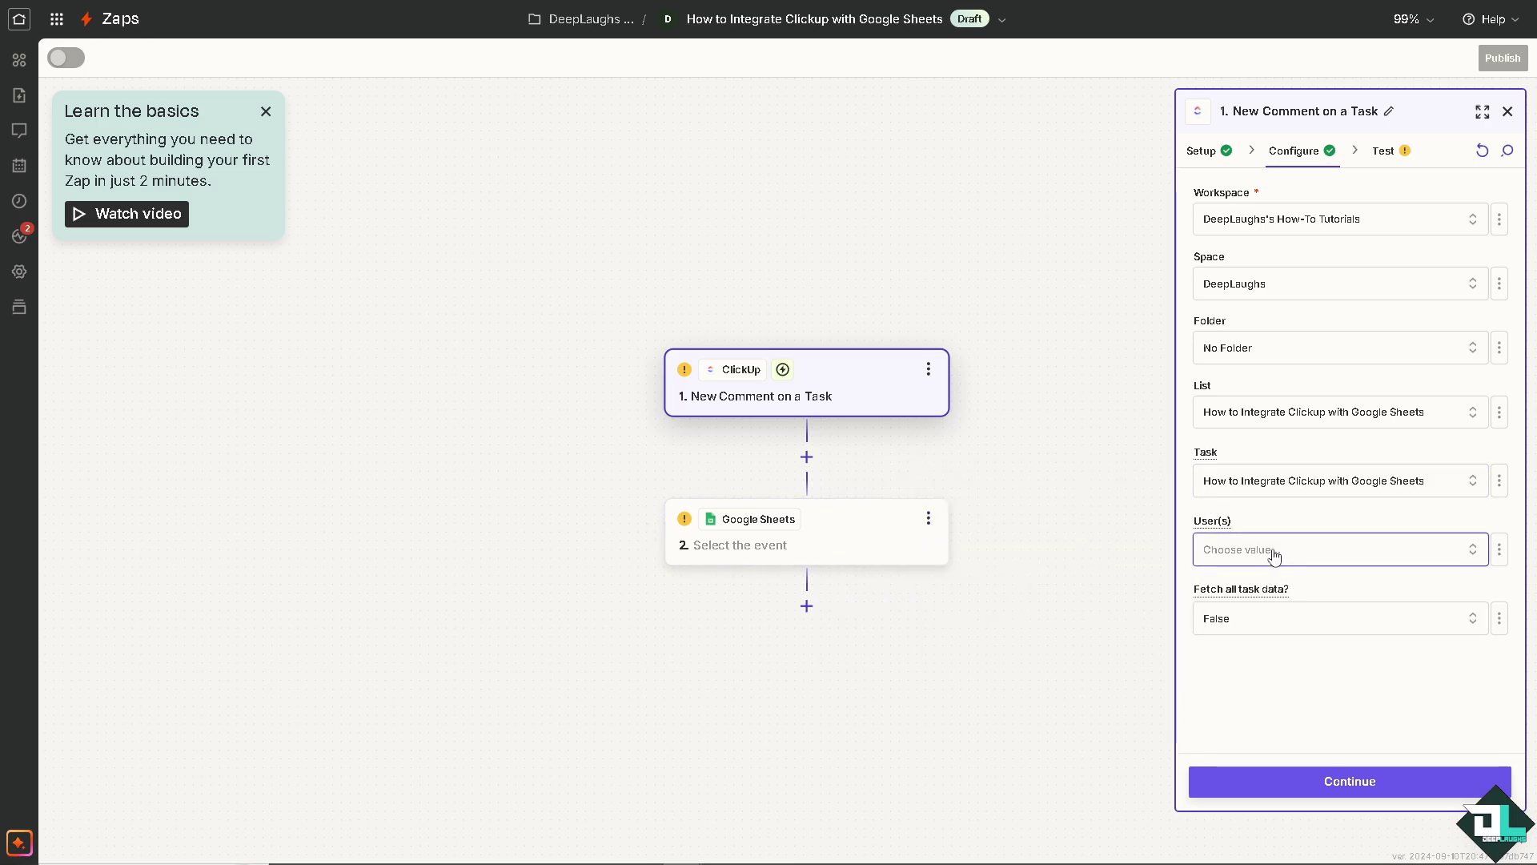
{"action": "left_click", "coordinate": [1274, 551]}
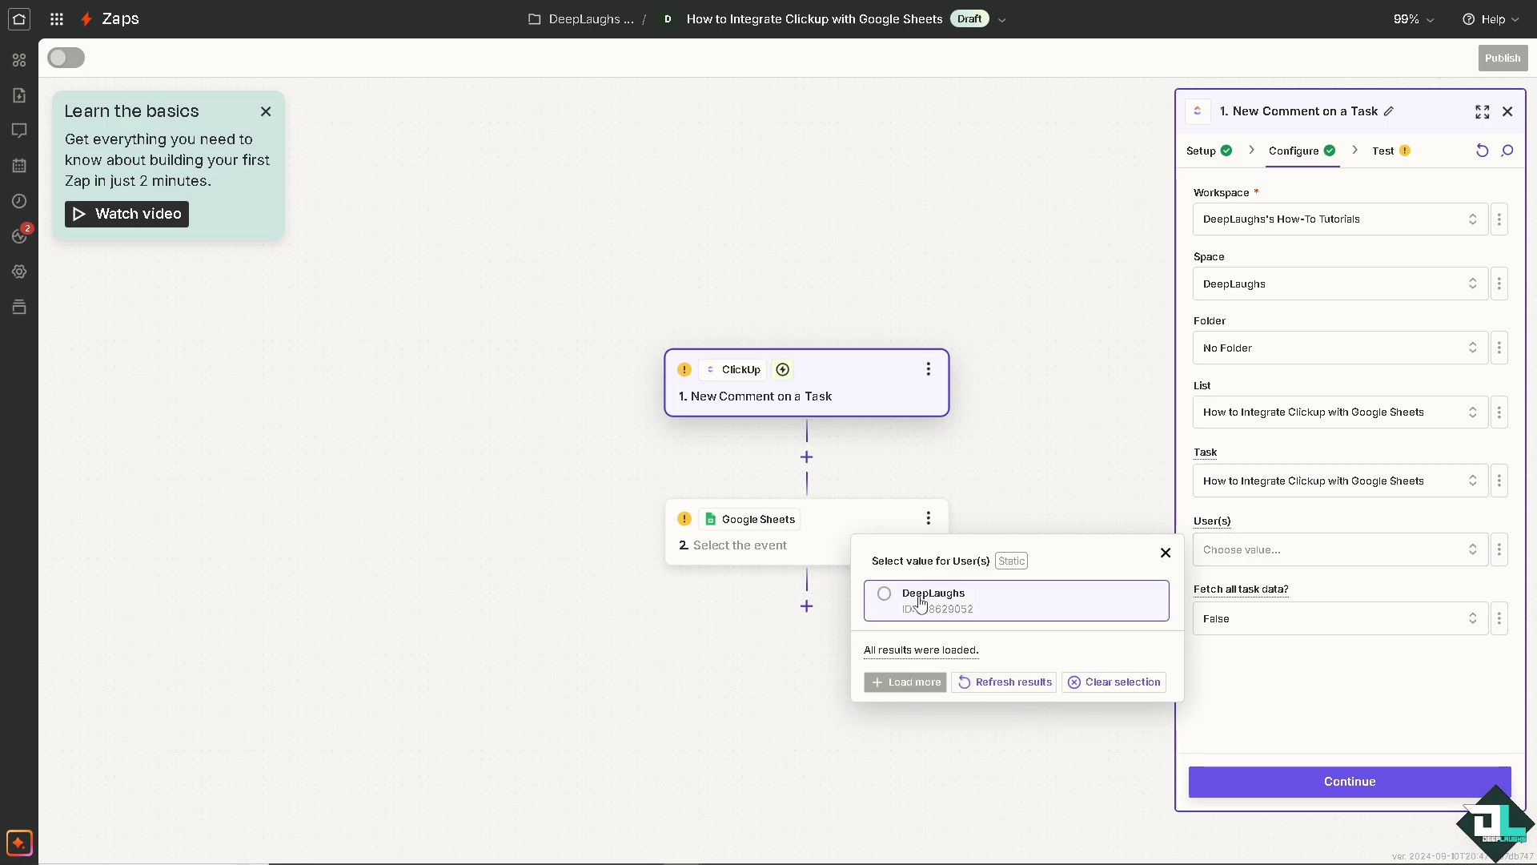
{"action": "left_click", "coordinate": [921, 597]}
{"action": "left_click", "coordinate": [1283, 656]}
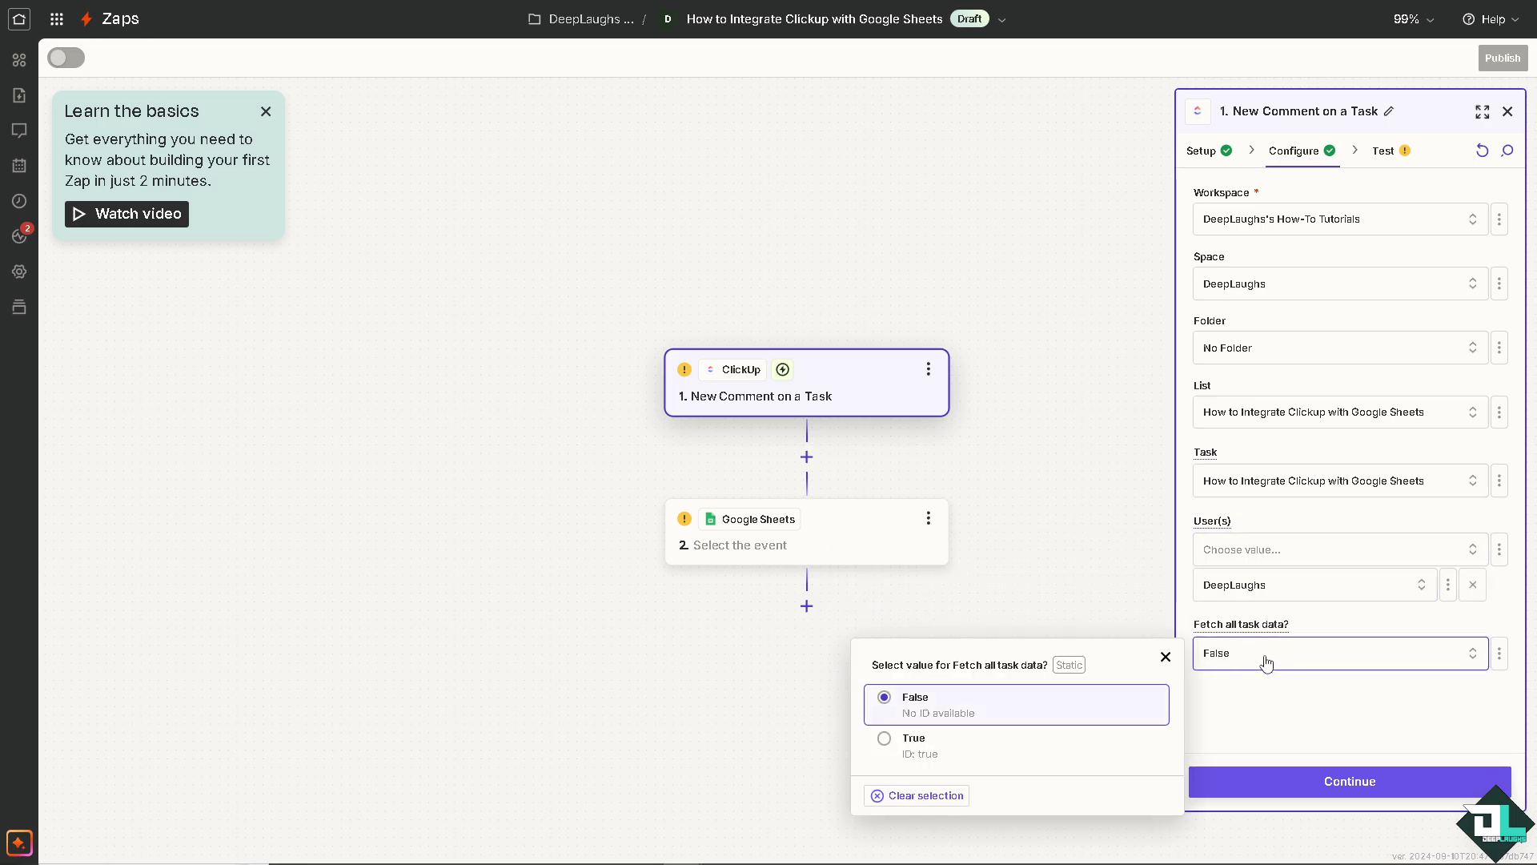
{"action": "left_click", "coordinate": [907, 741]}
- Test the ClickUp trigger, preview the found New Comment A record, and continue with it
{"action": "left_click", "coordinate": [1333, 785]}
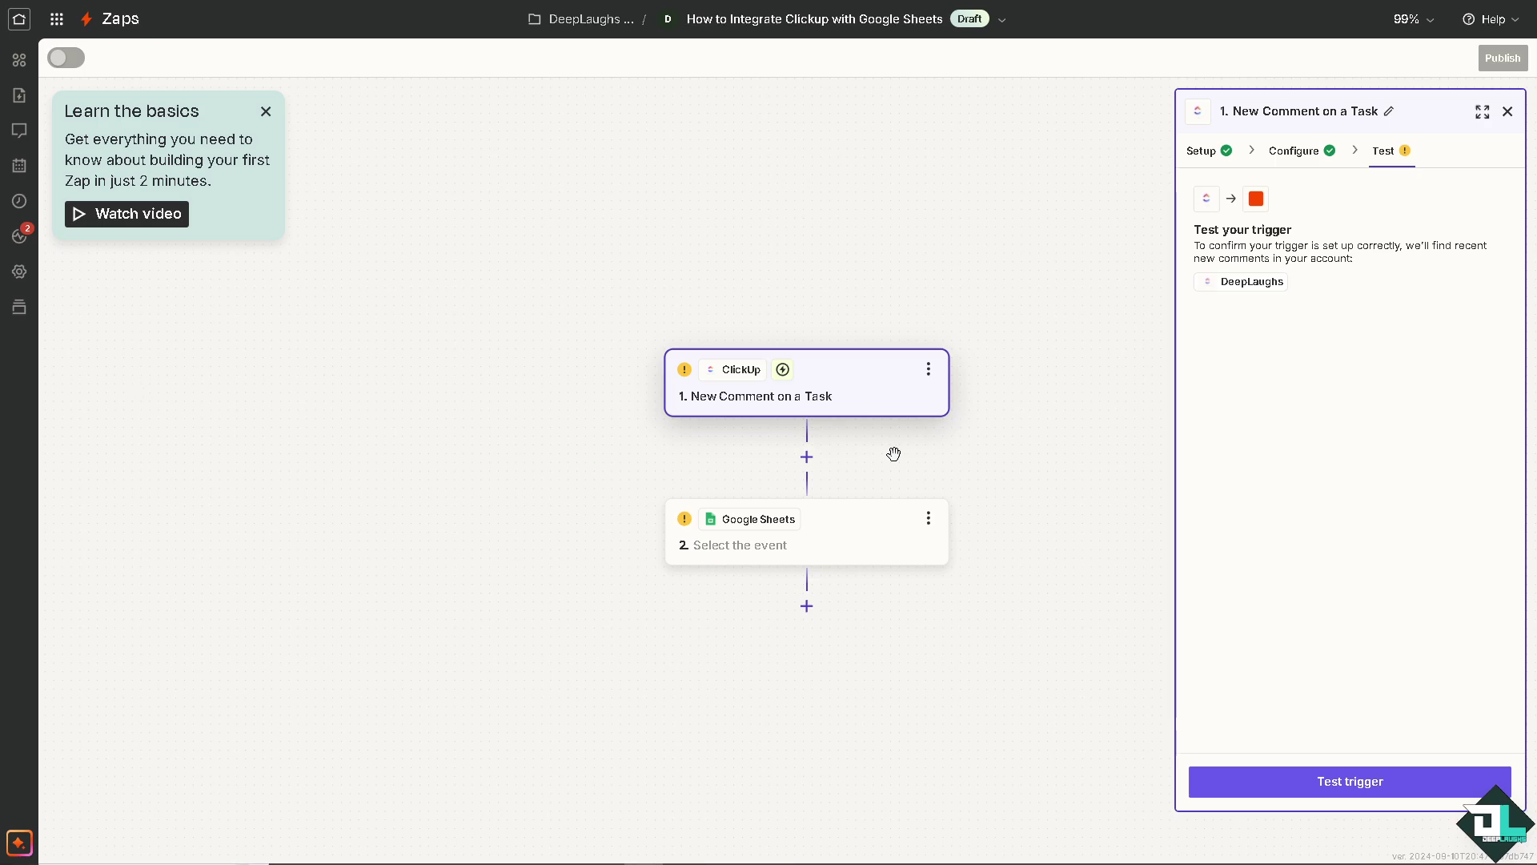
{"action": "left_click", "coordinate": [1336, 782]}
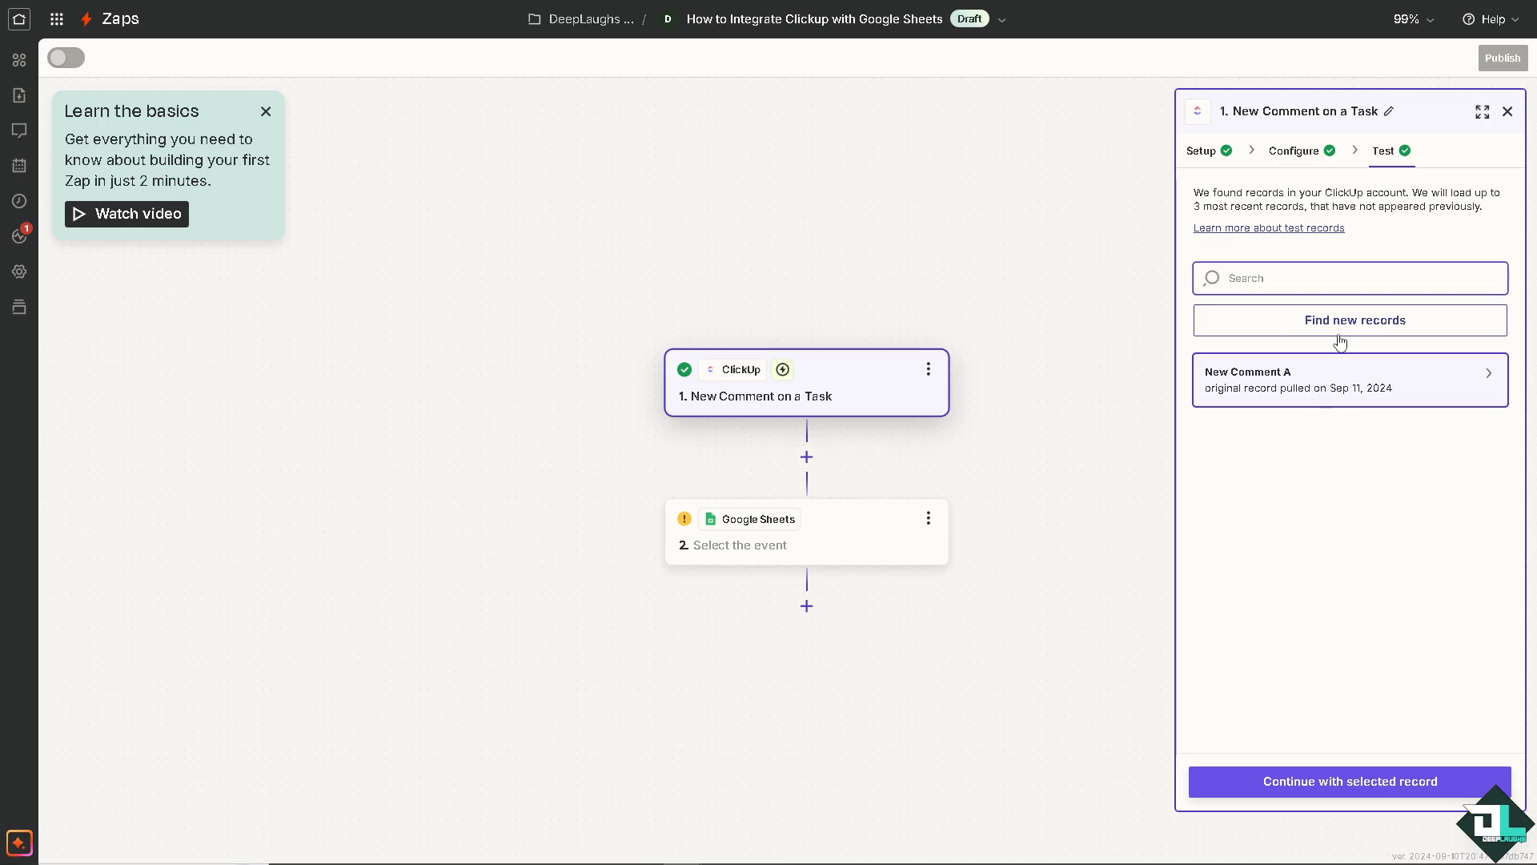
{"action": "left_click", "coordinate": [1285, 385]}
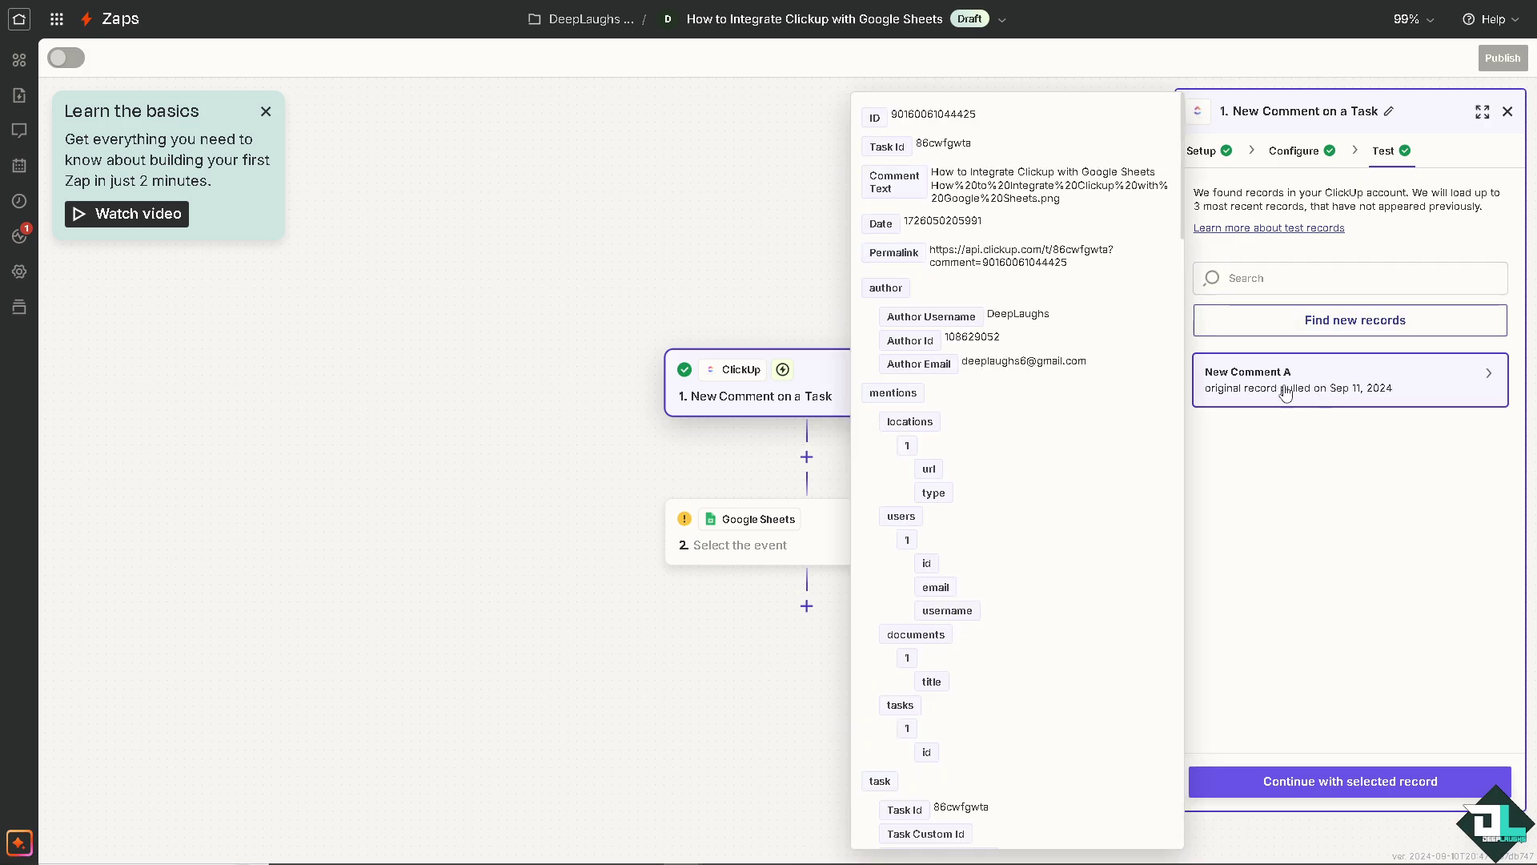
{"action": "left_click", "coordinate": [1308, 776]}
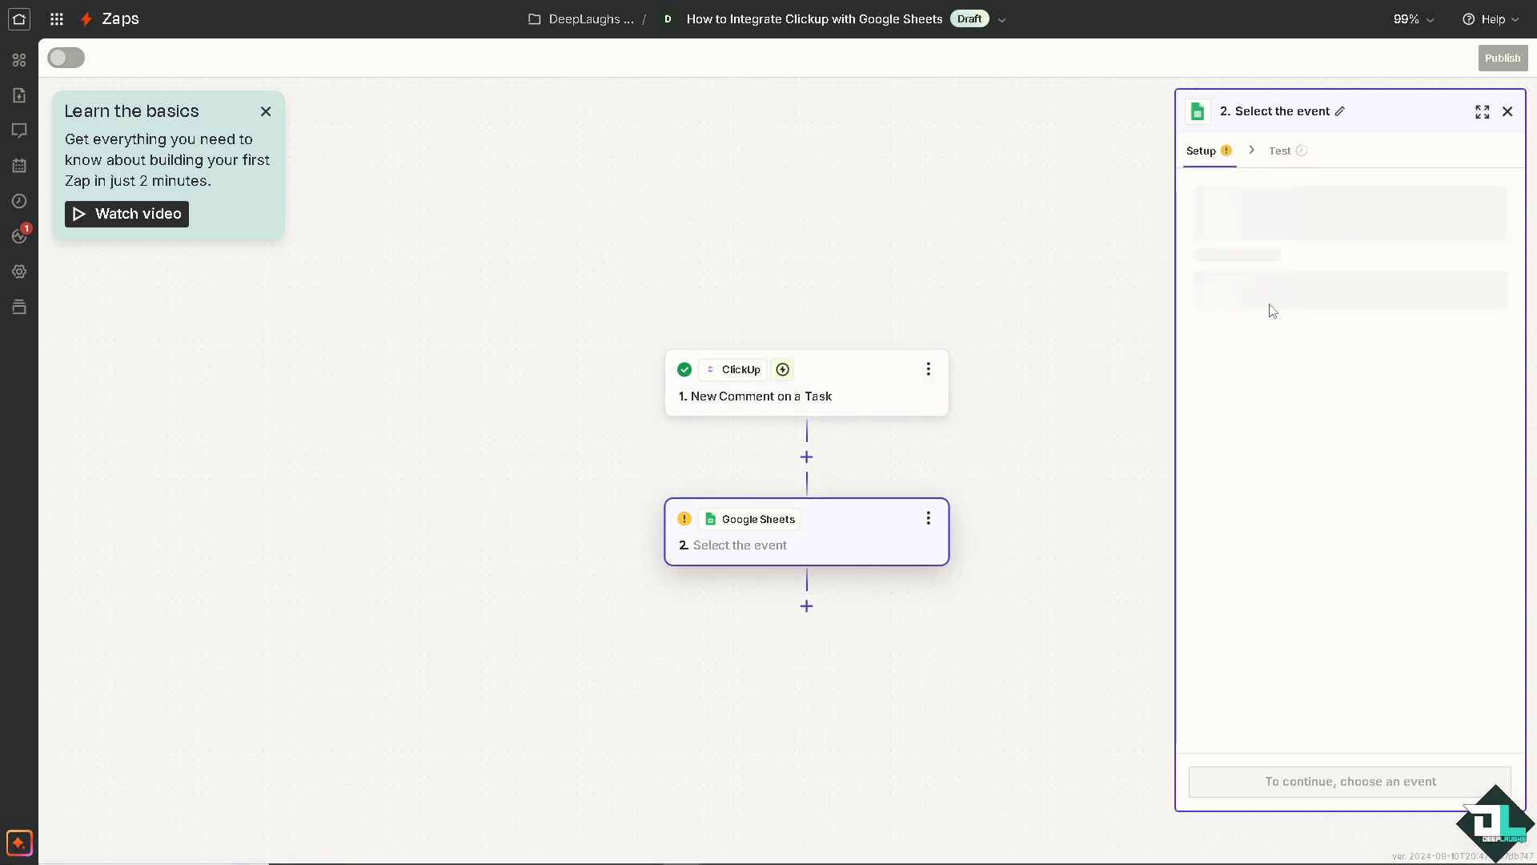
- Choose Create Spreadsheet as the Google Sheets action event
{"action": "left_click", "coordinate": [1297, 303]}
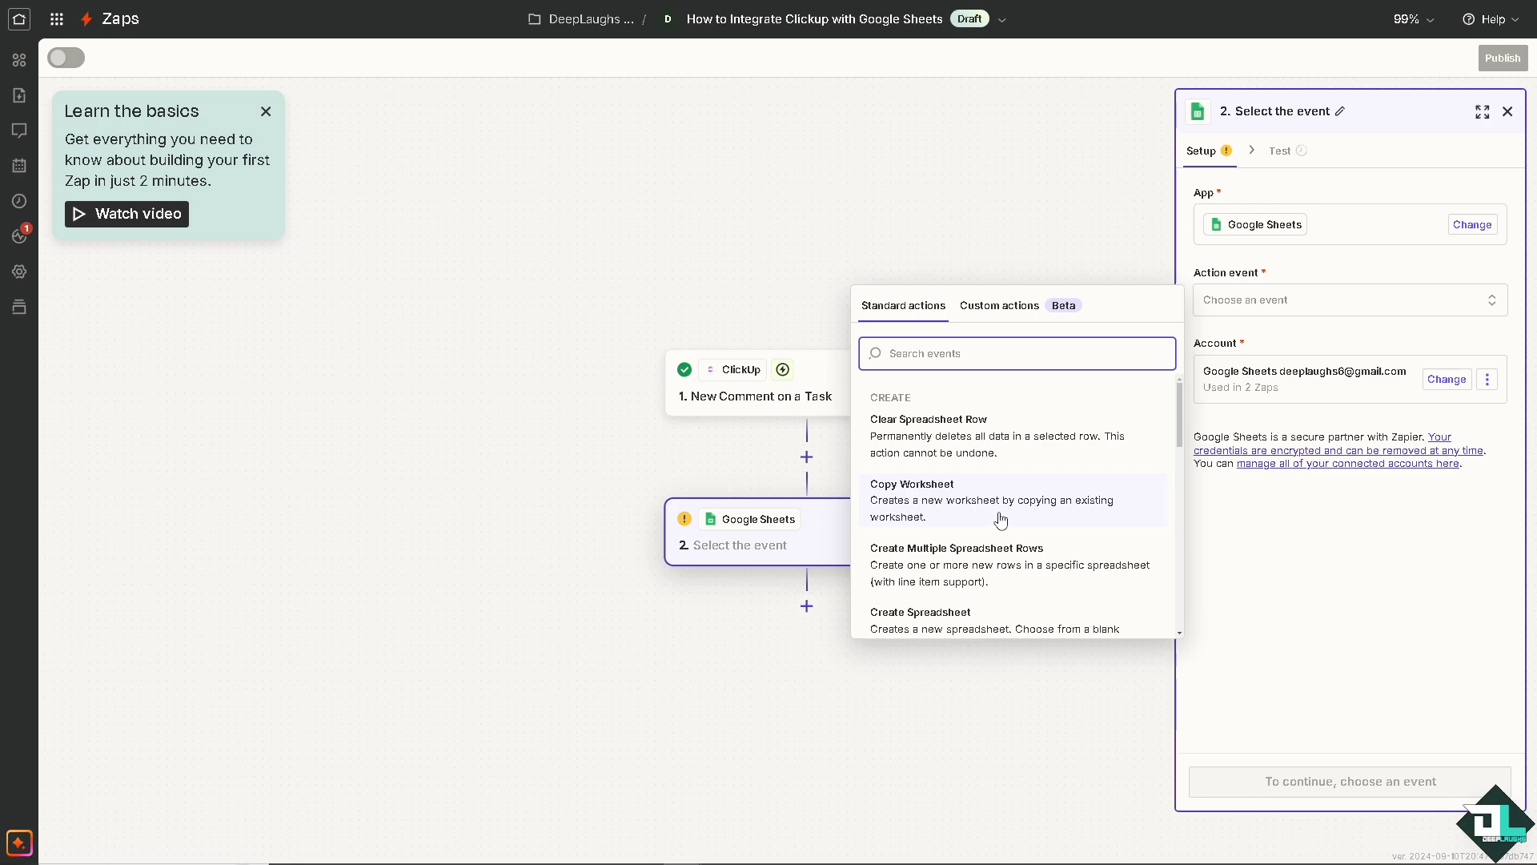
{"action": "scroll", "coordinate": [1001, 520], "scroll_direction": "down", "scroll_amount": 1}
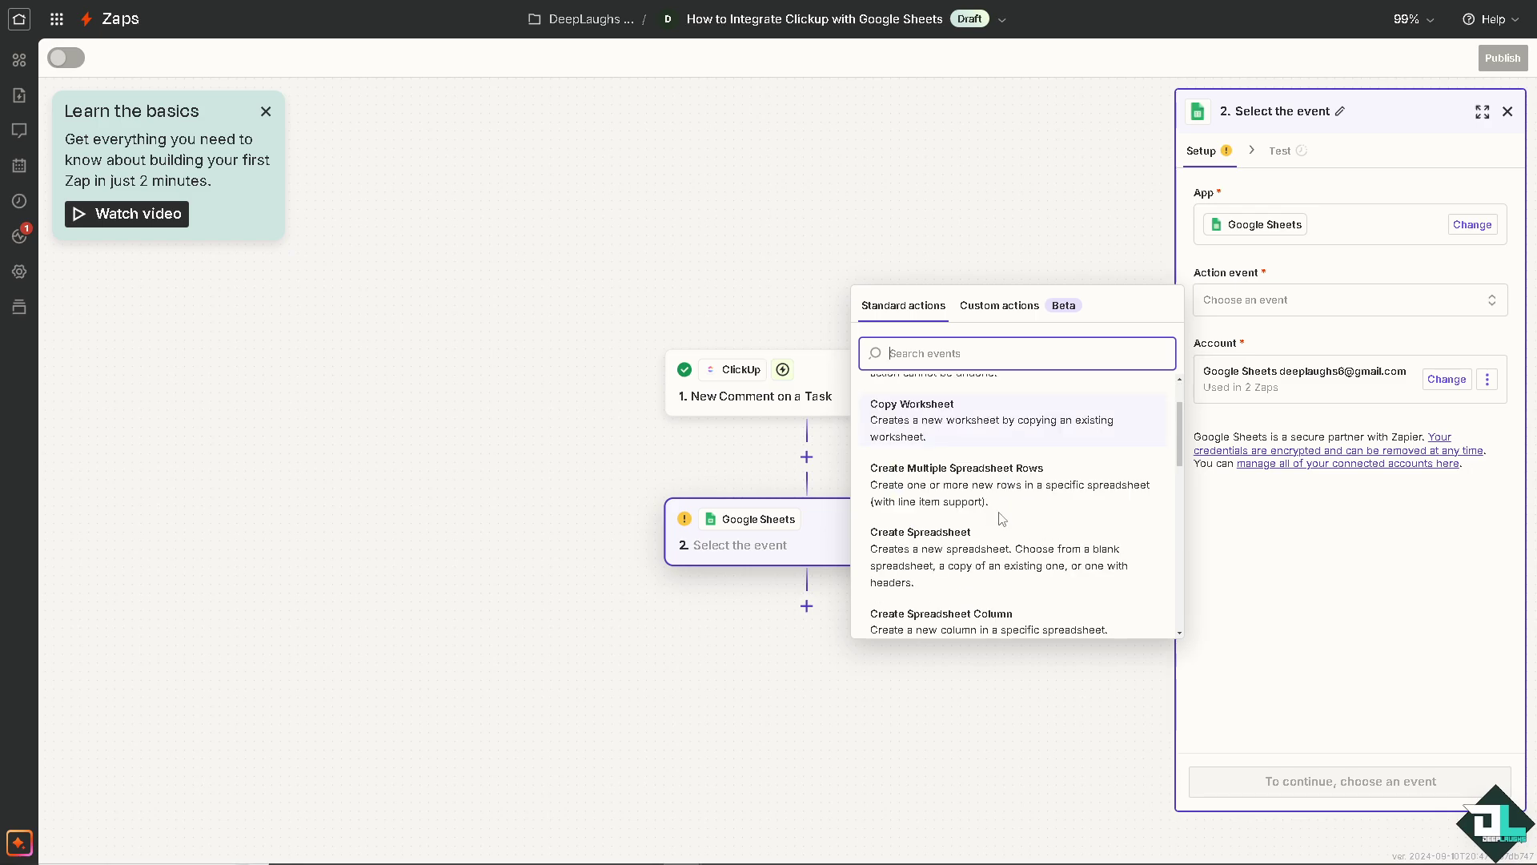
{"action": "left_click", "coordinate": [954, 553]}
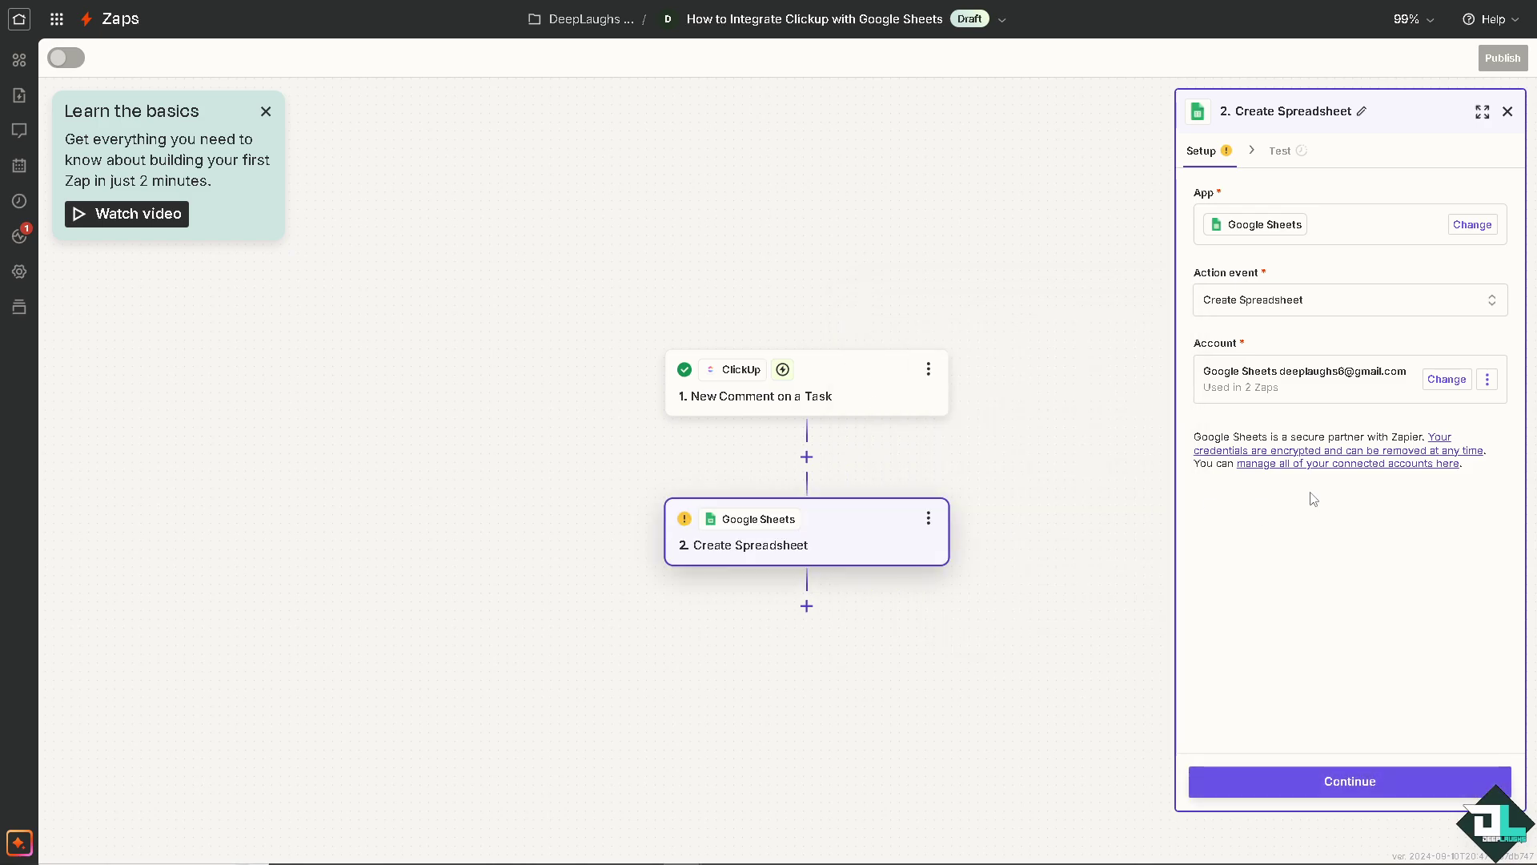
- Paste the spreadsheet title and header, copy the Integrate Clickup with Google Sheets spreadsheet, and test the step
{"action": "left_click", "coordinate": [1264, 784]}
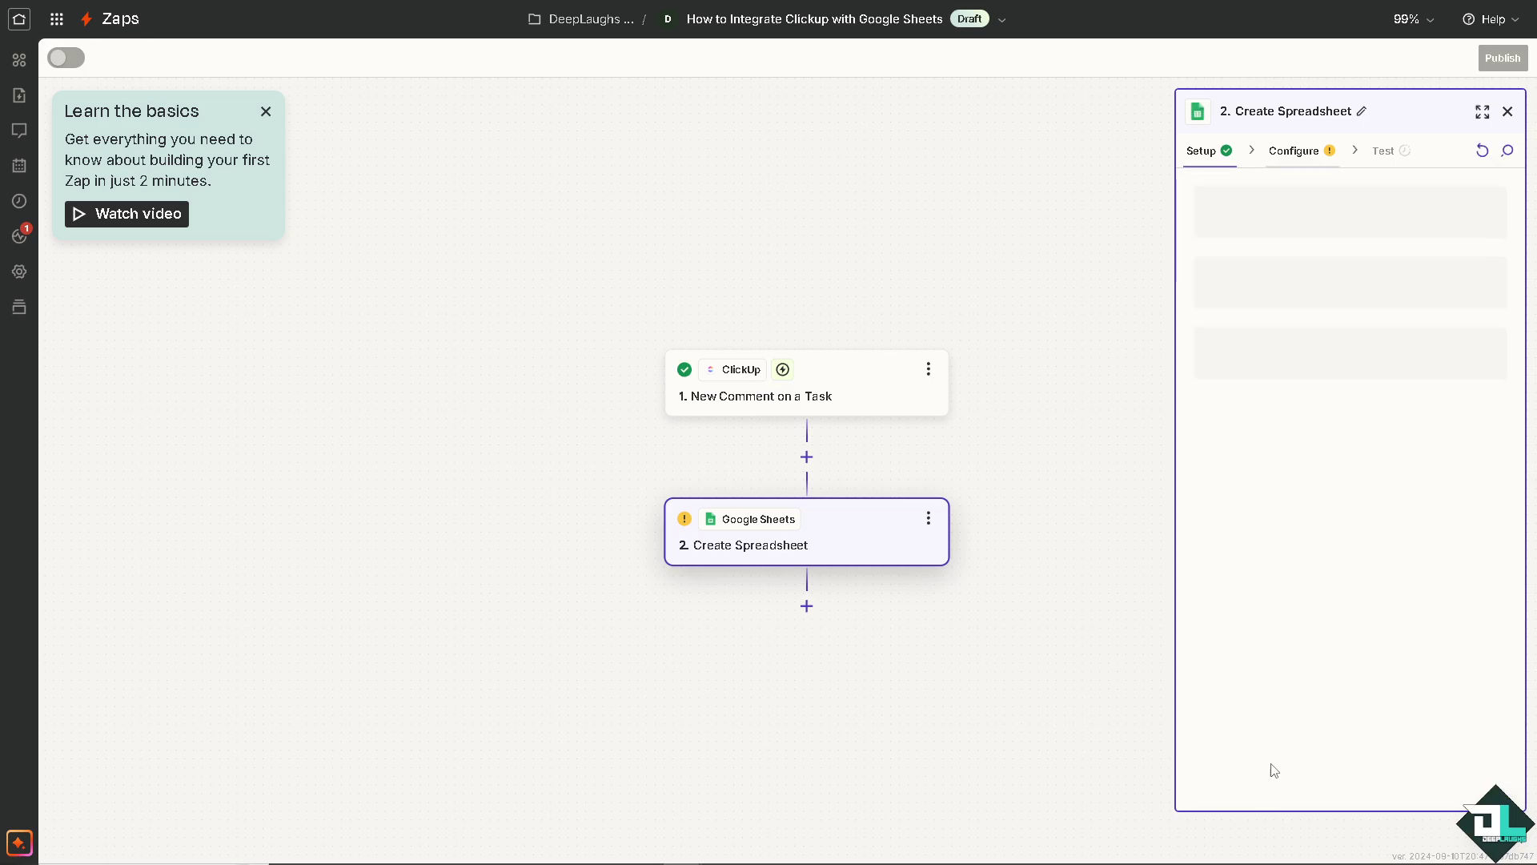
{"action": "left_click", "coordinate": [1293, 225]}
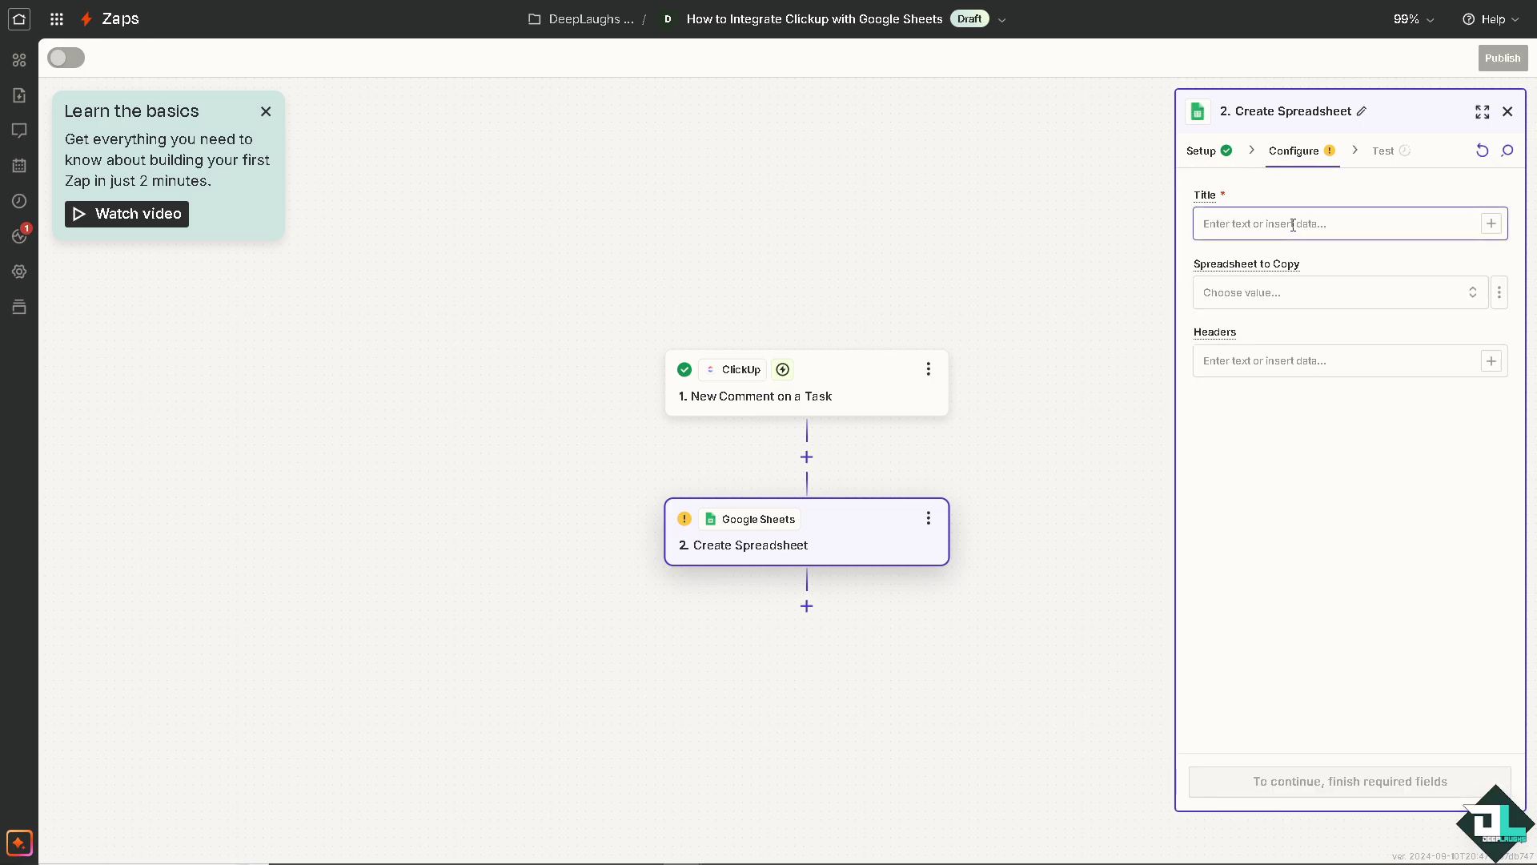
{"action": "type", "text": "How to Integrate Clickup with Google Sheets"}
{"action": "left_click", "coordinate": [1286, 295]}
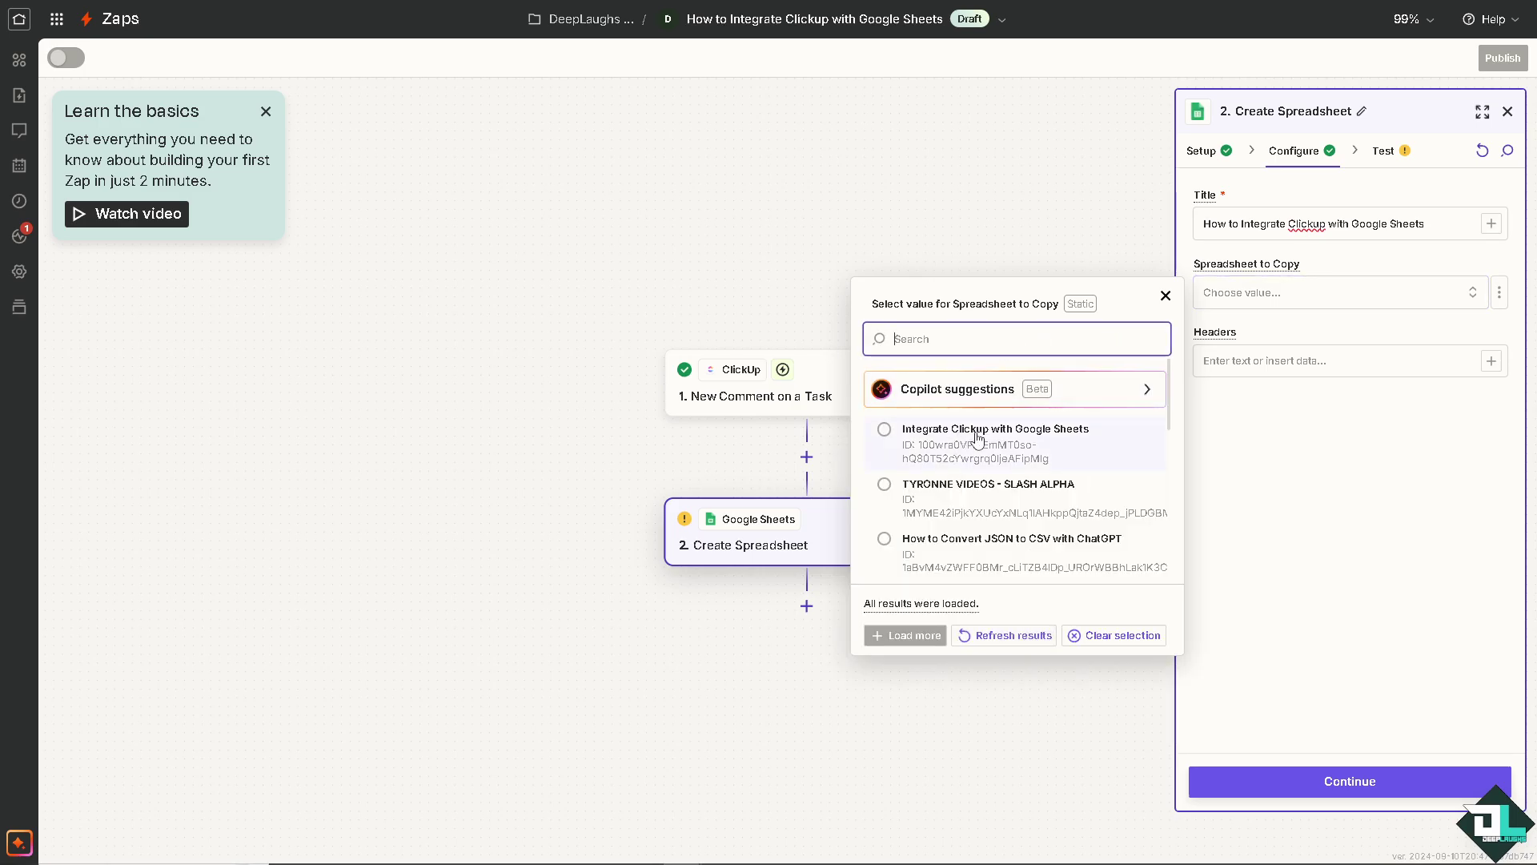
{"action": "left_click", "coordinate": [977, 436]}
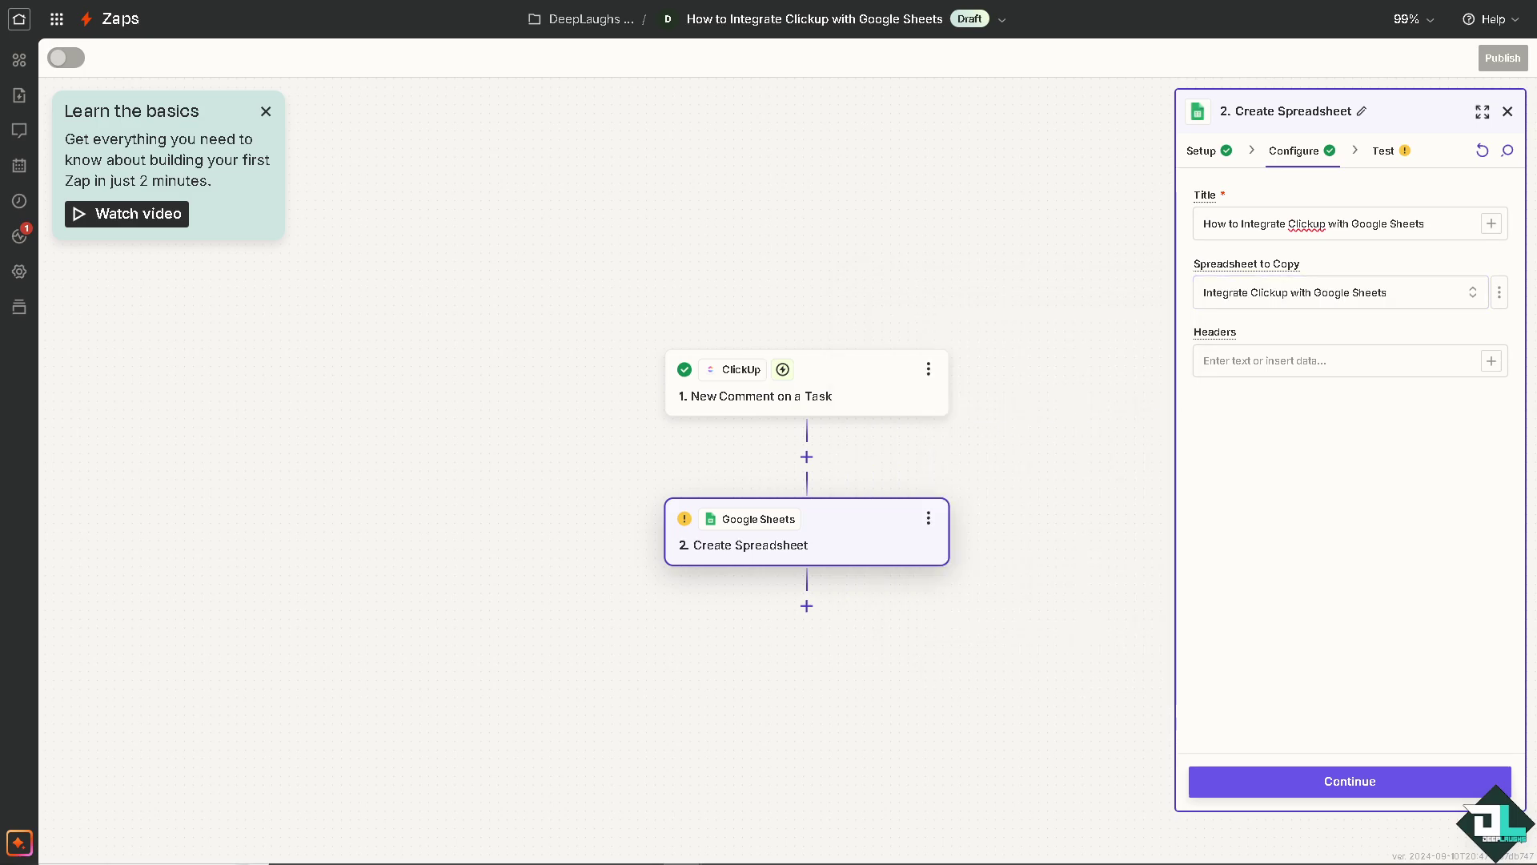
{"action": "left_click", "coordinate": [1325, 362]}
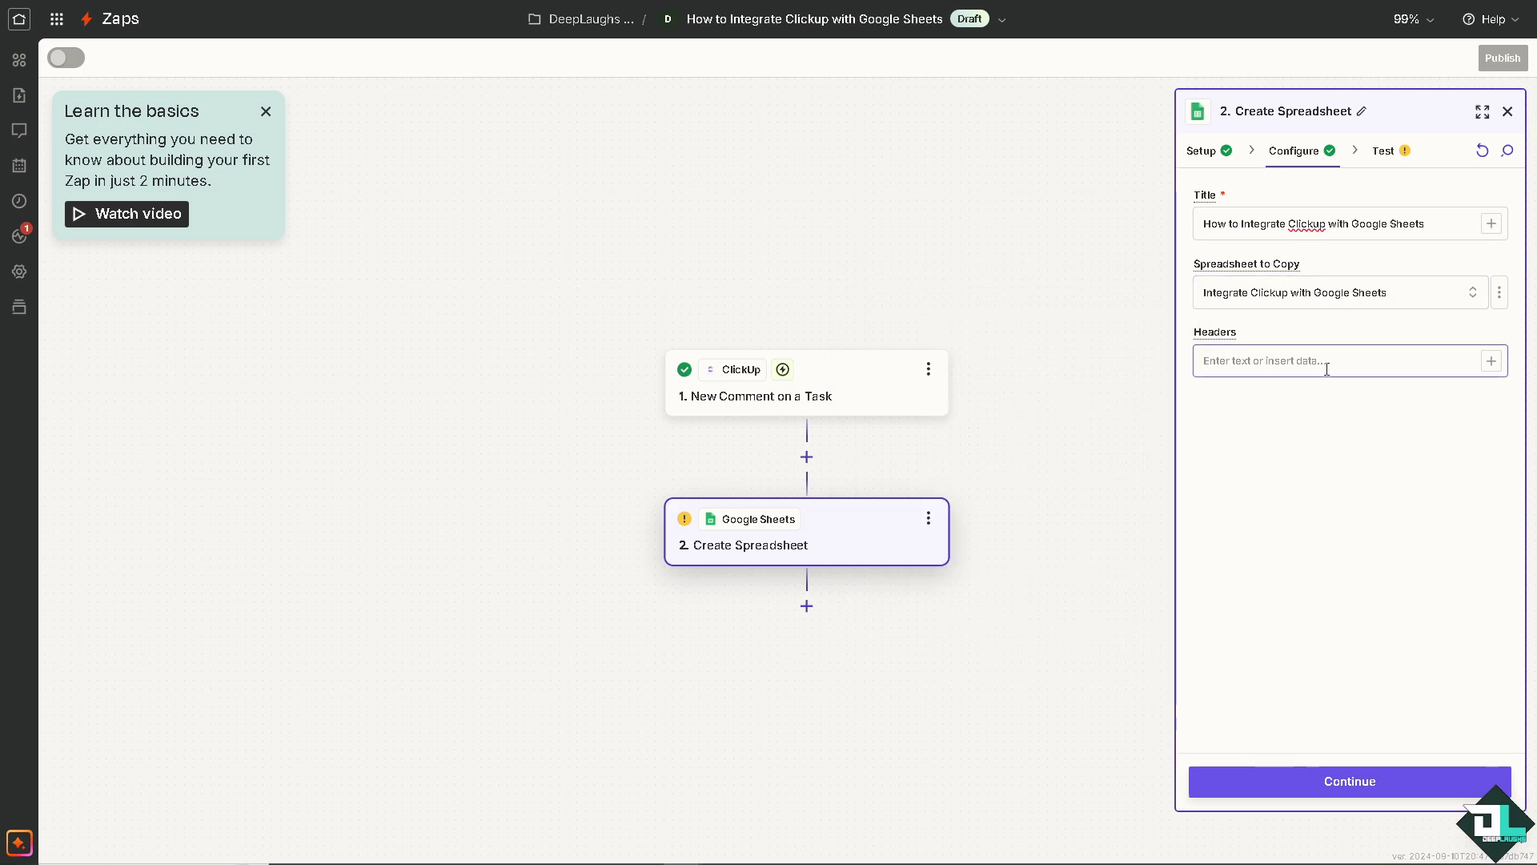
{"action": "type", "text": "How to Integrate Clickup with Google Sheets"}
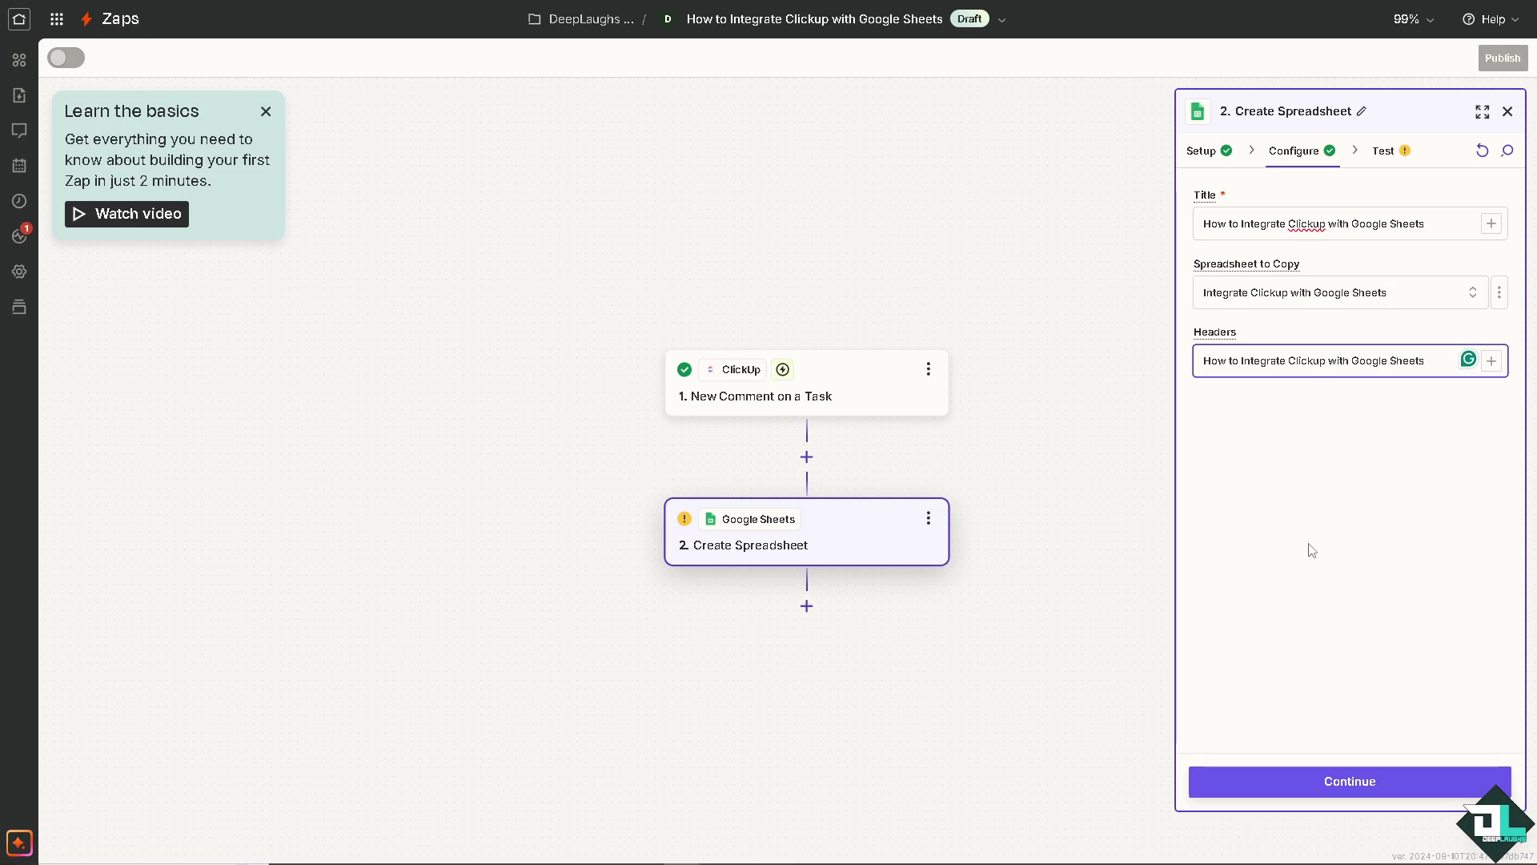
{"action": "left_click", "coordinate": [1305, 781]}
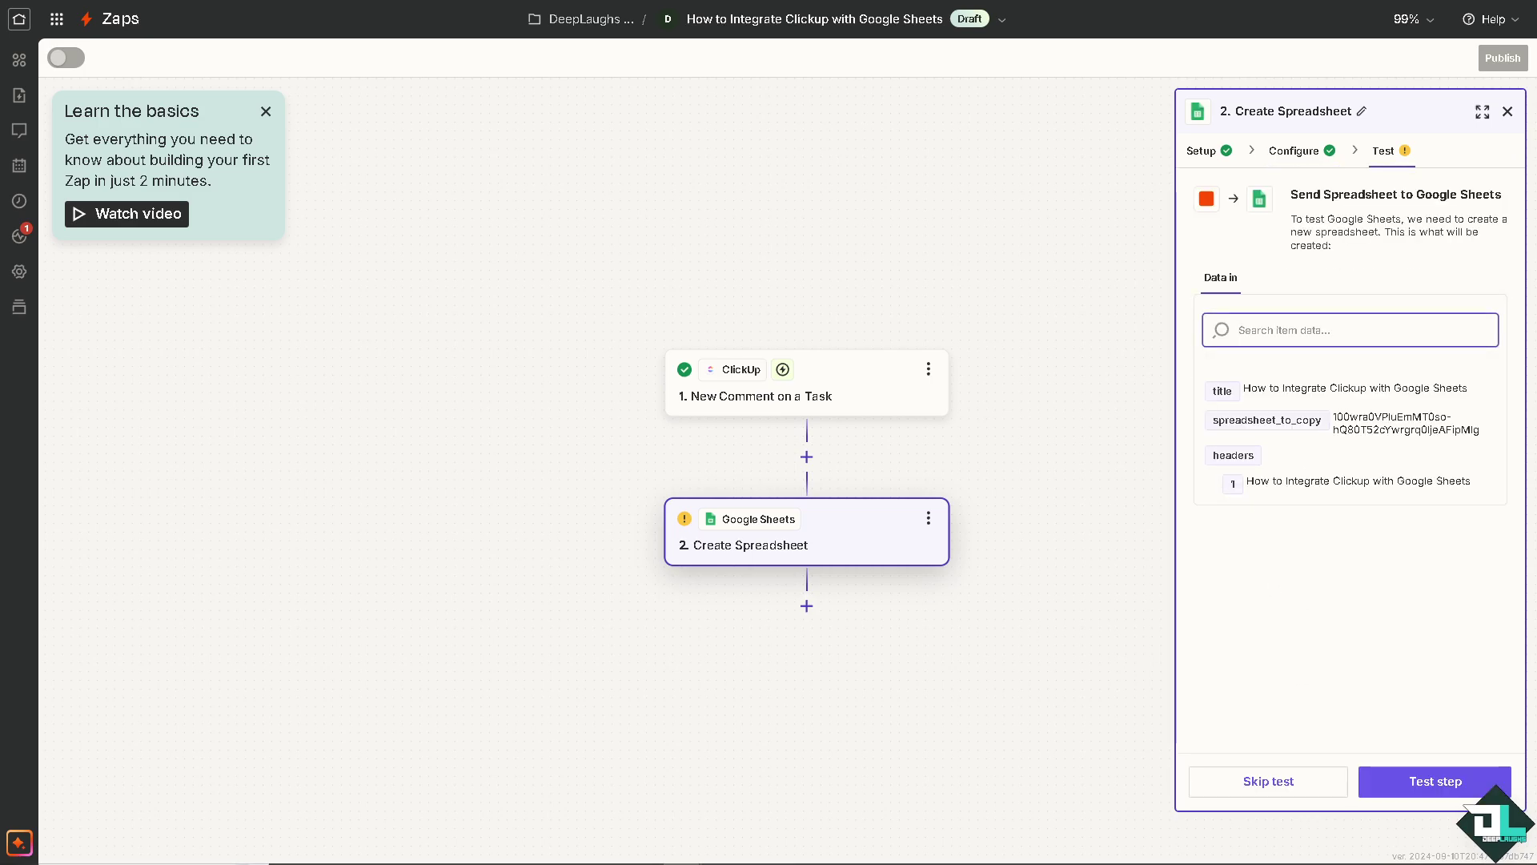
{"action": "left_click", "coordinate": [1415, 781]}
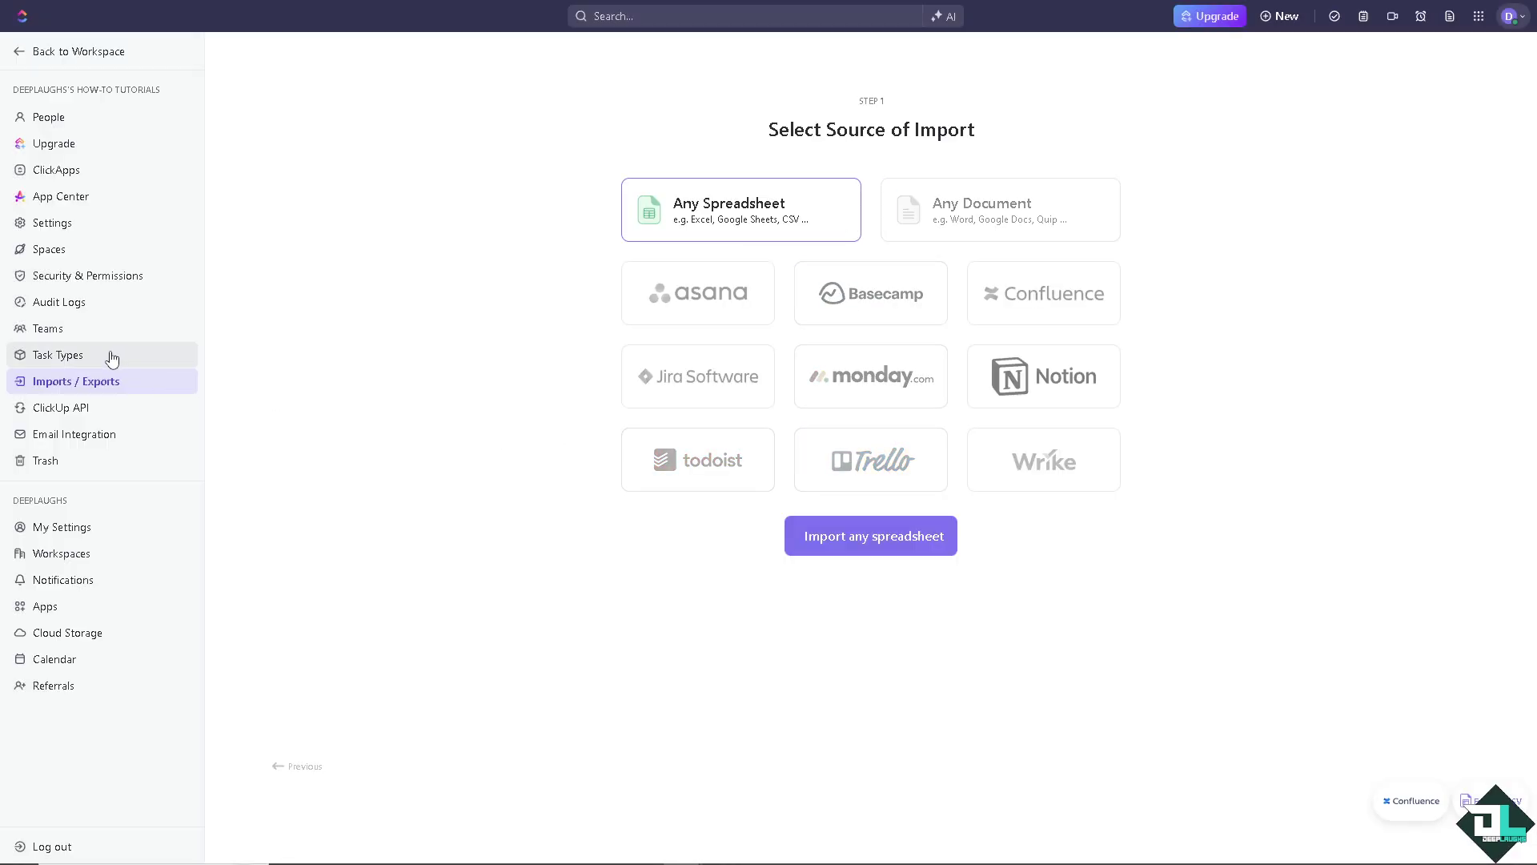
- Go back to the workspace, switch to List view, and open the How to Integrate Clickup with Google Sheets task
{"action": "left_click", "coordinate": [64, 52]}
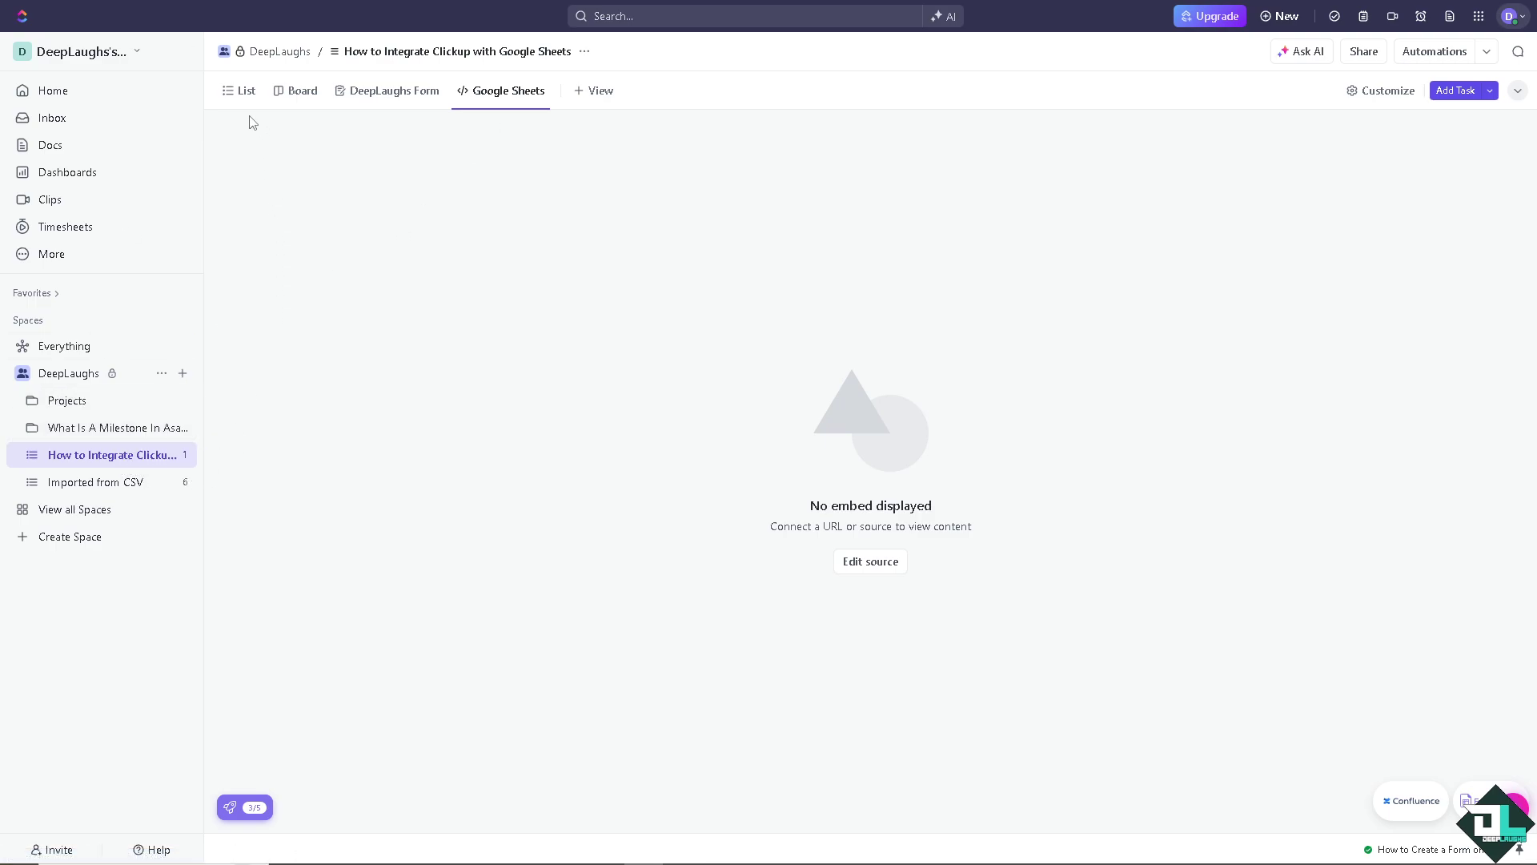
{"action": "left_click", "coordinate": [240, 90]}
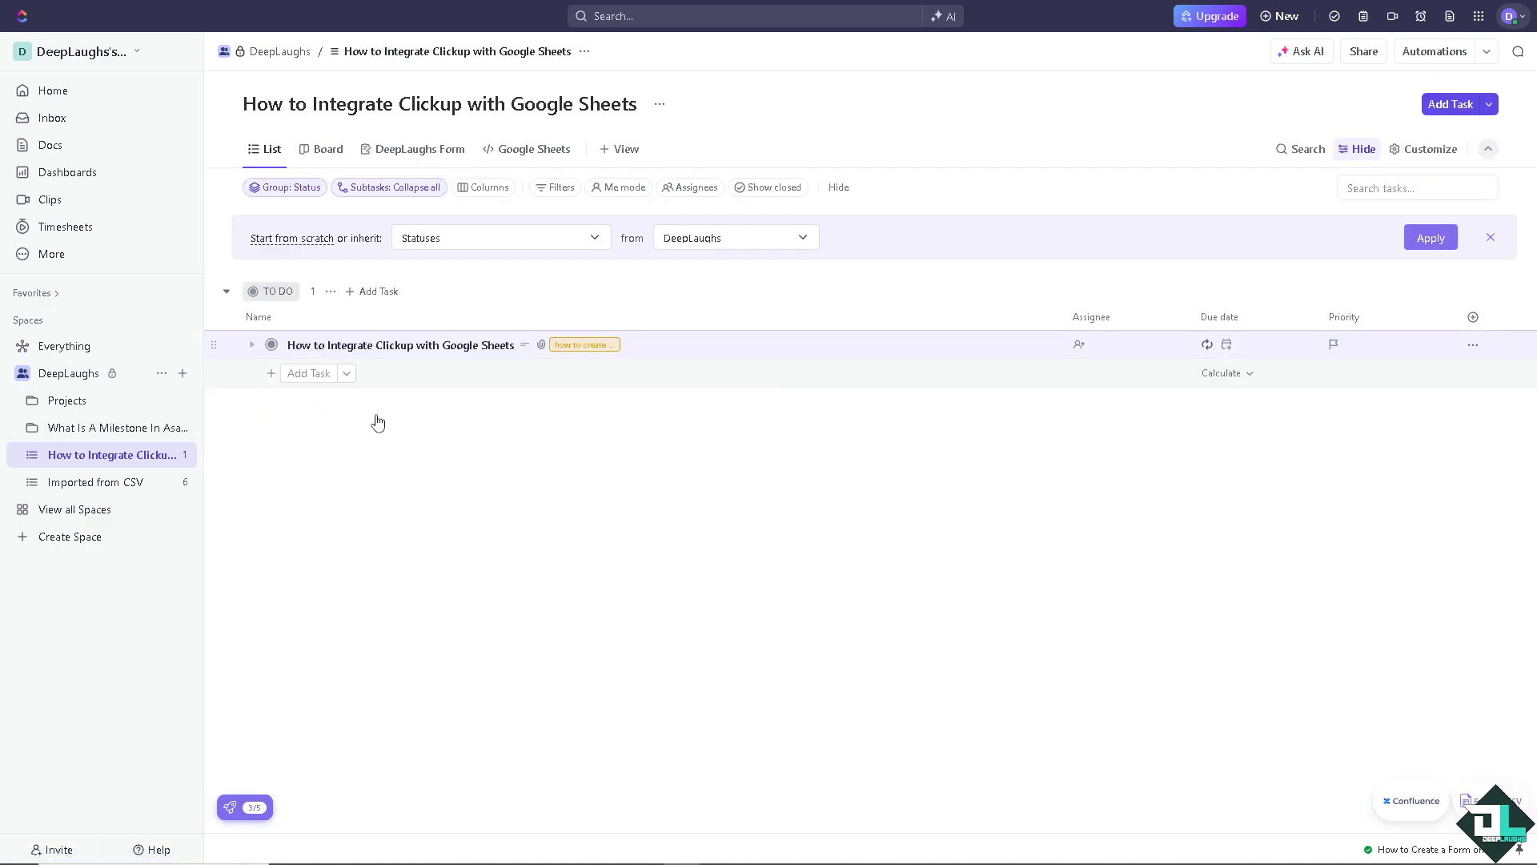
{"action": "left_click", "coordinate": [428, 346]}
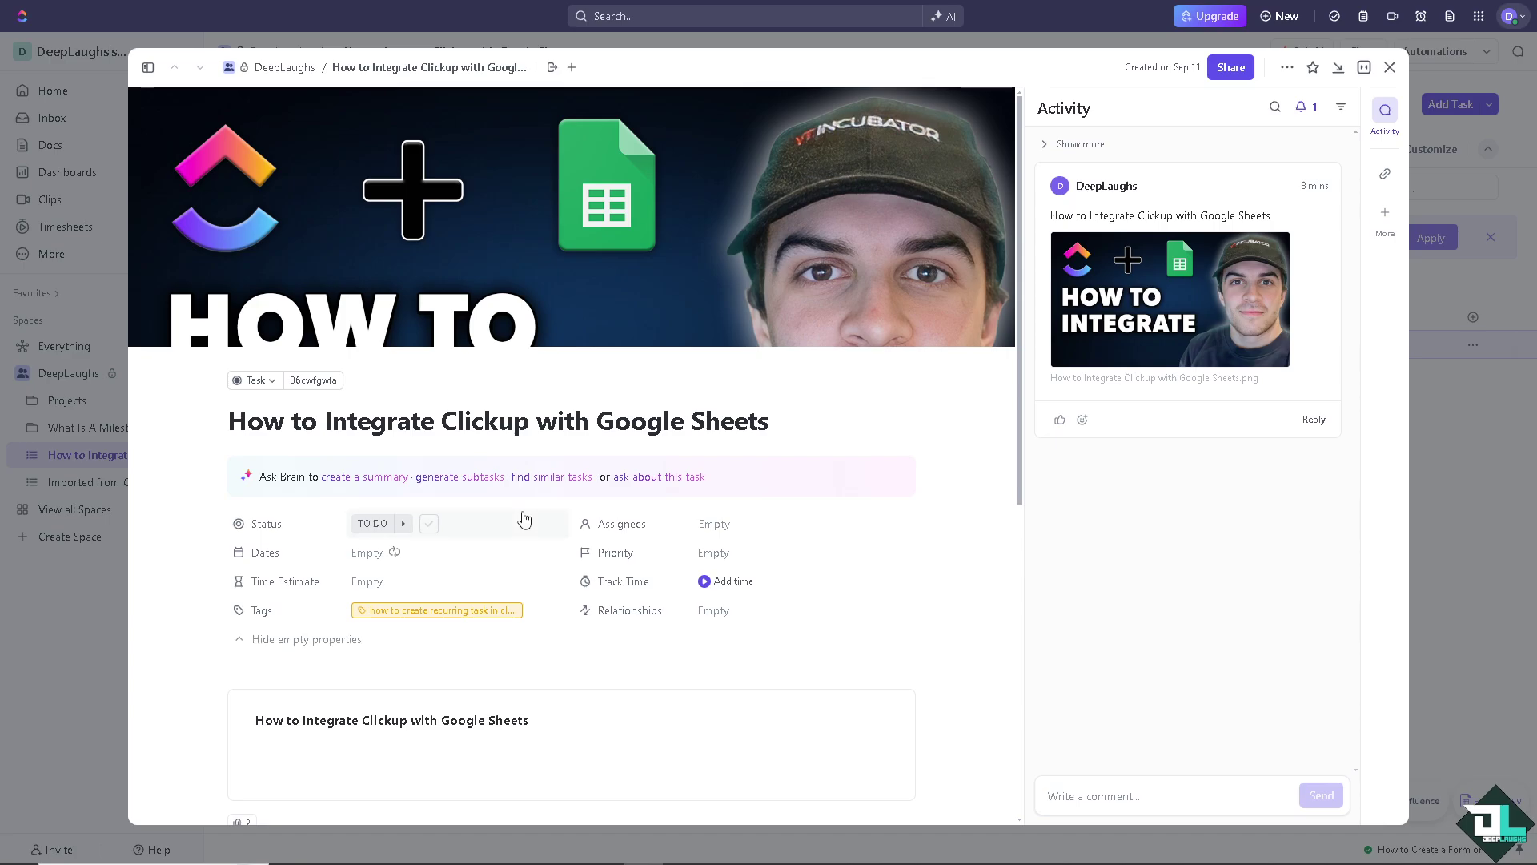
- Enlarge the comment's thumbnail image, then select the thumbnail placed on the Google Sheet
{"action": "left_click", "coordinate": [1105, 324]}
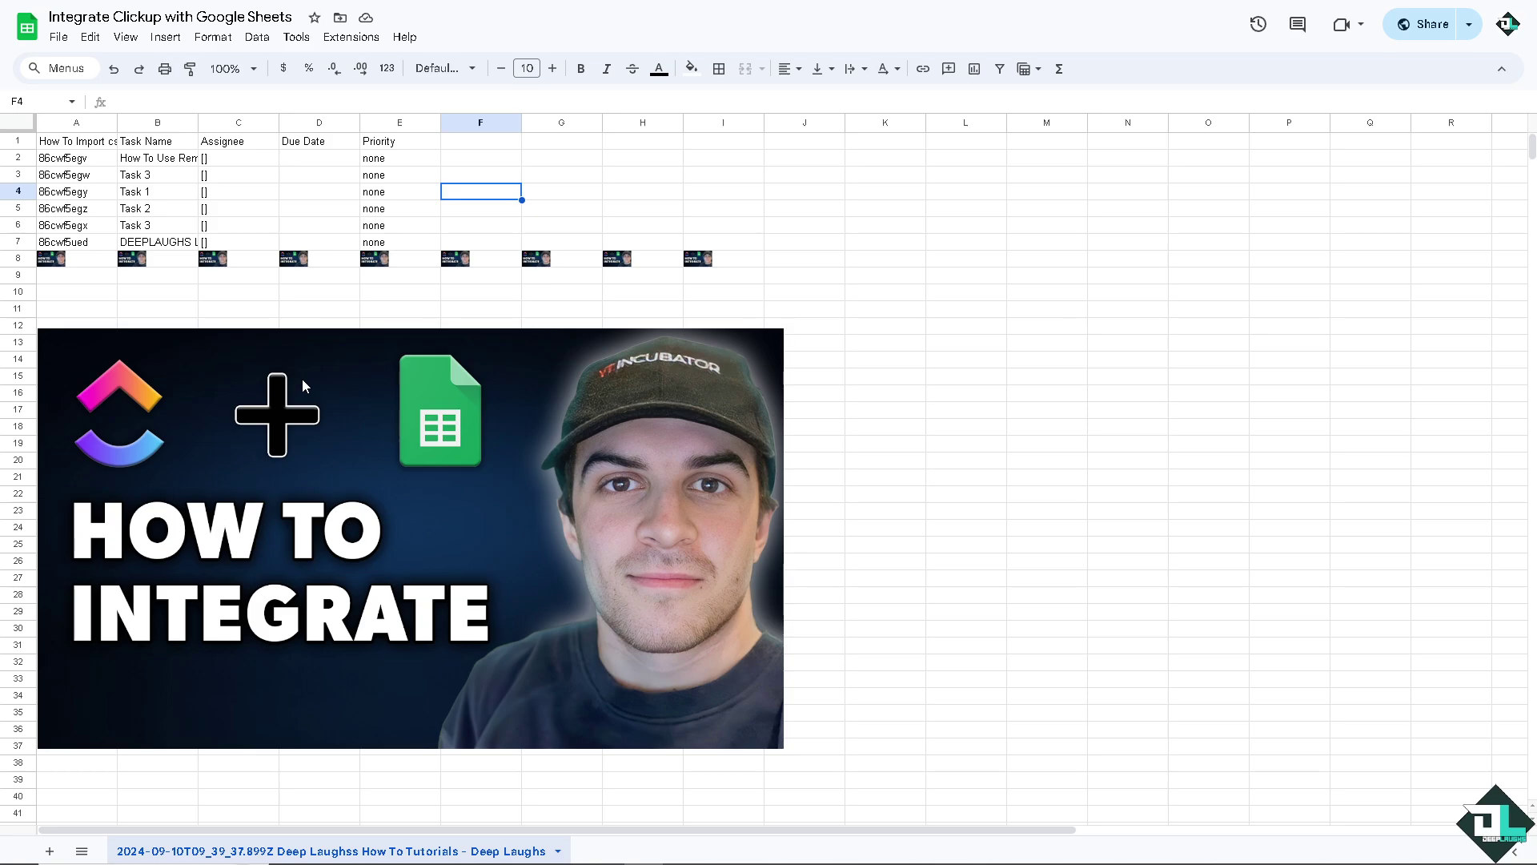
{"action": "left_click", "coordinate": [294, 419]}
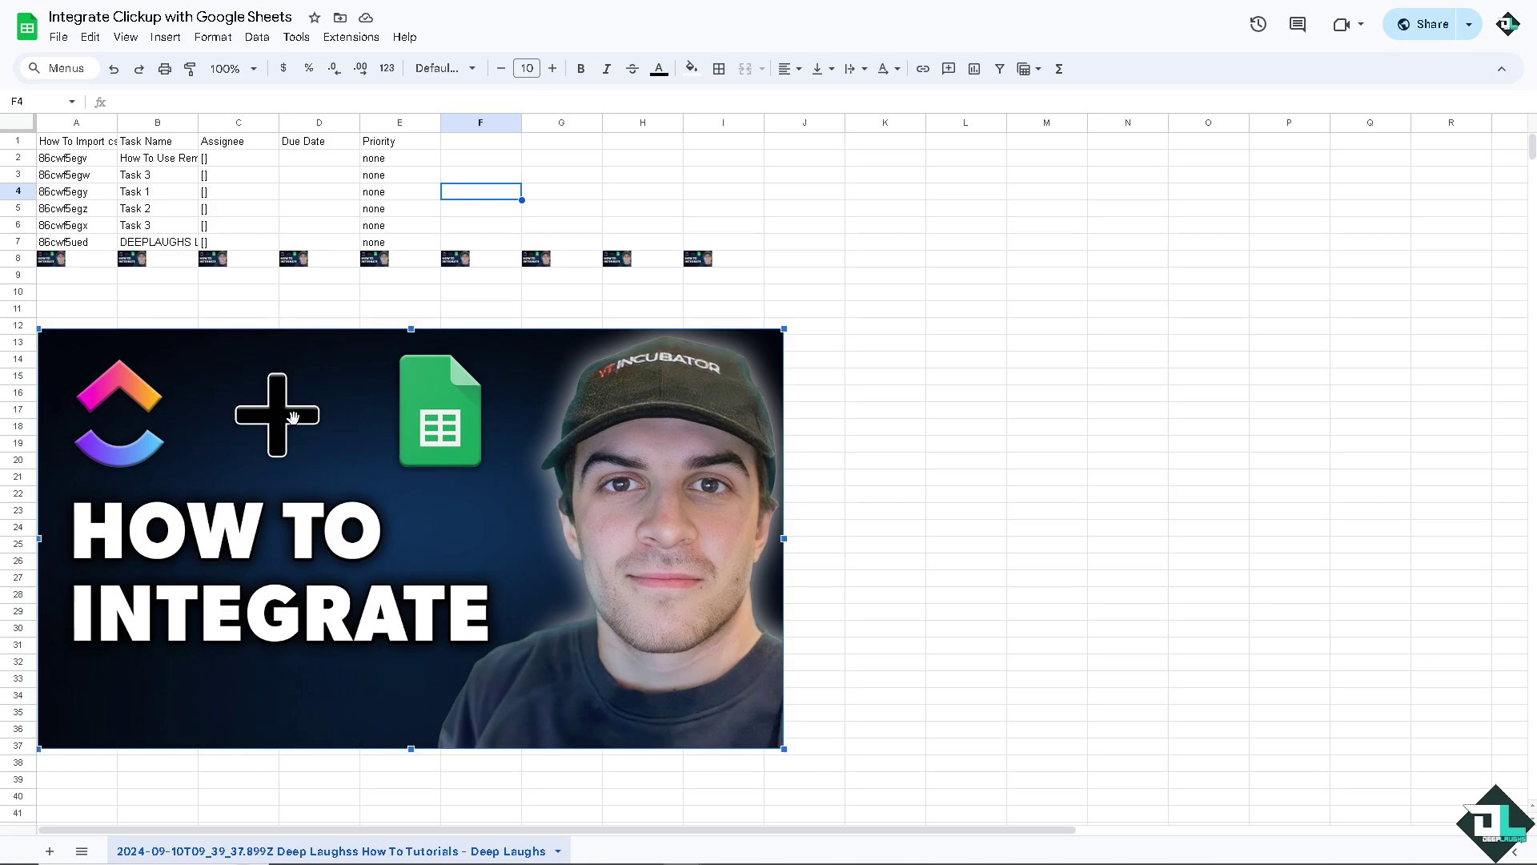